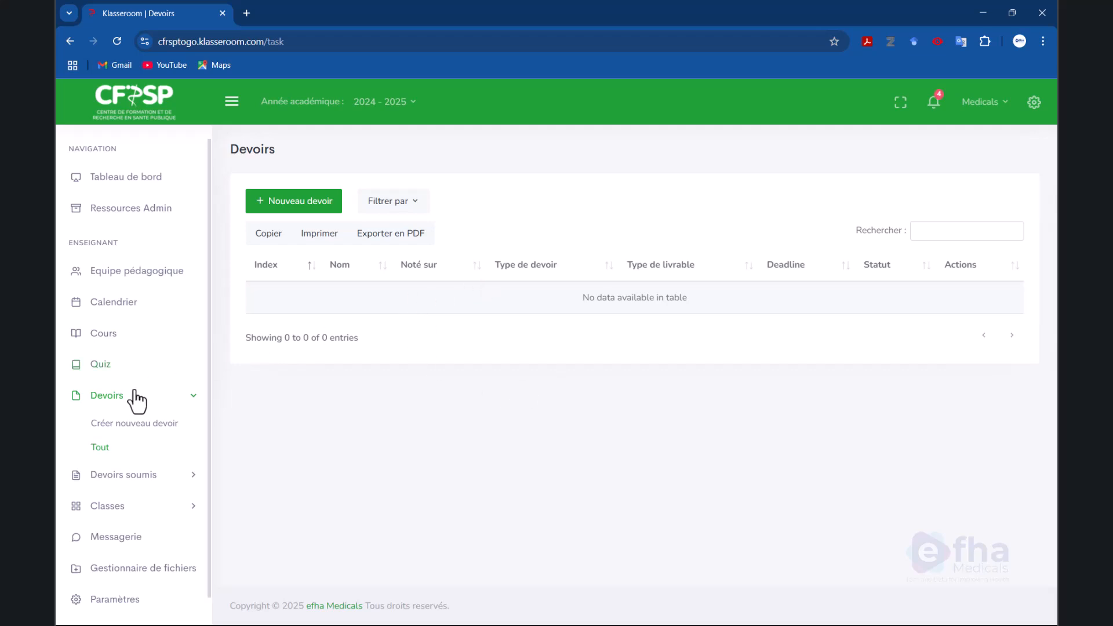
Step: Look through the submitted-assignments and assignments sections, and start creating a new assignment
scroll(132, 428, "down", 1)
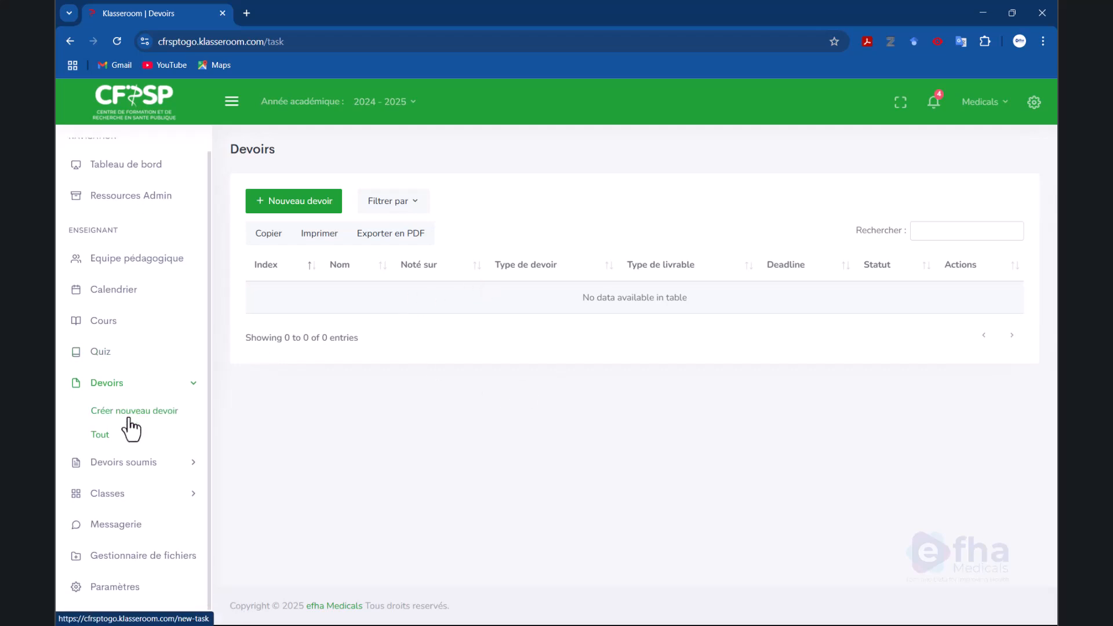
left_click(123, 463)
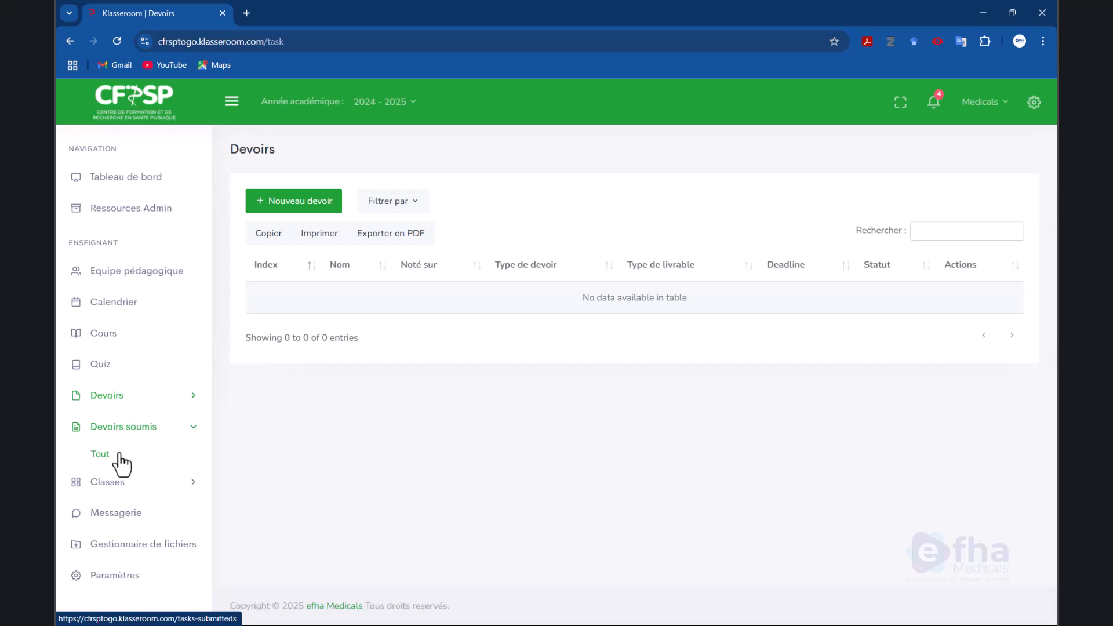
left_click(136, 397)
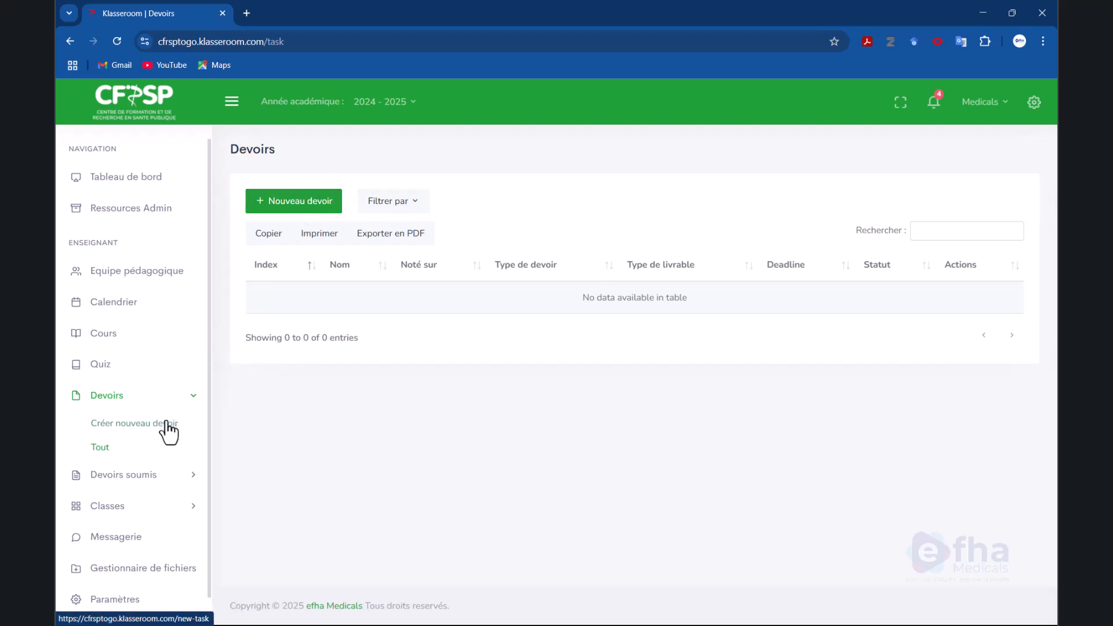
left_click(291, 209)
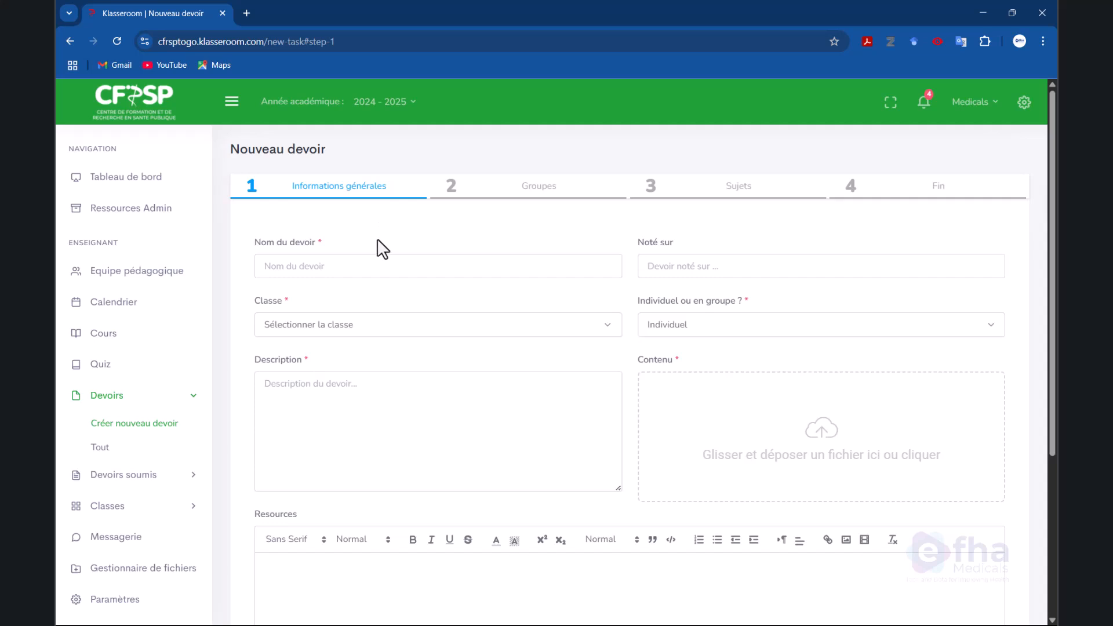
Step: Name the assignment "Evaluation de fin de formation" and set it to be graded out of 20
left_click(368, 266)
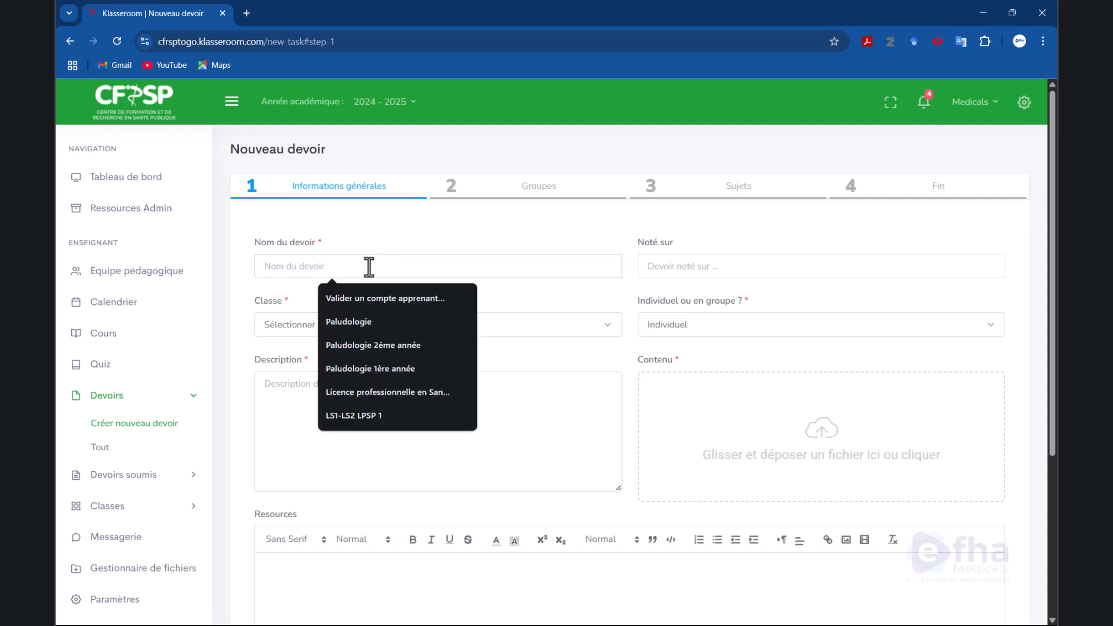
type("Ev")
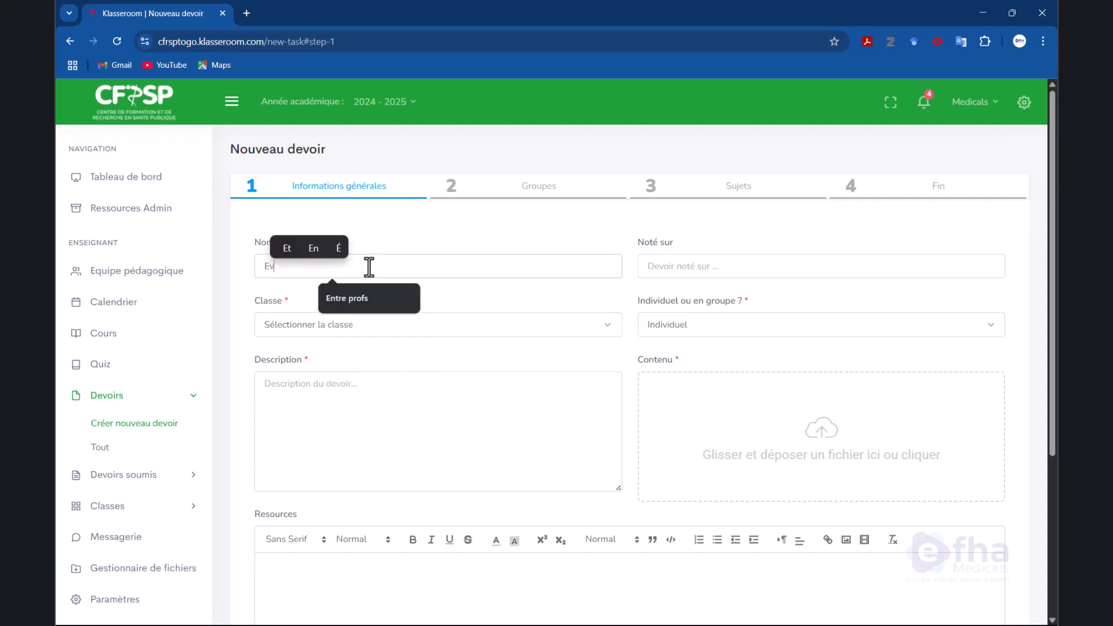
type("alua")
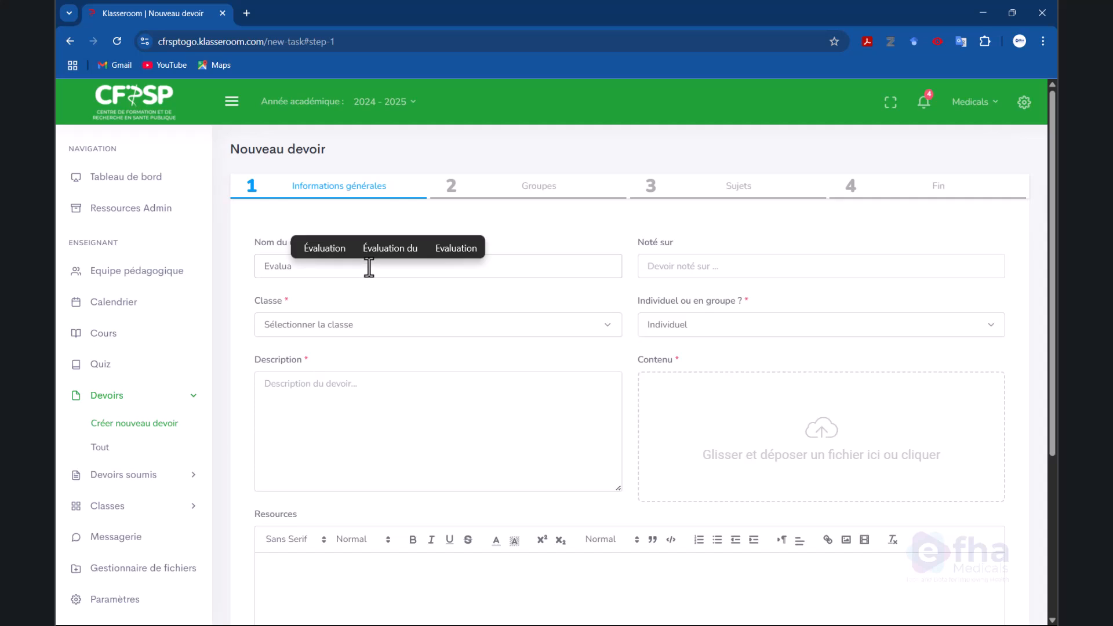
type("tion de fin")
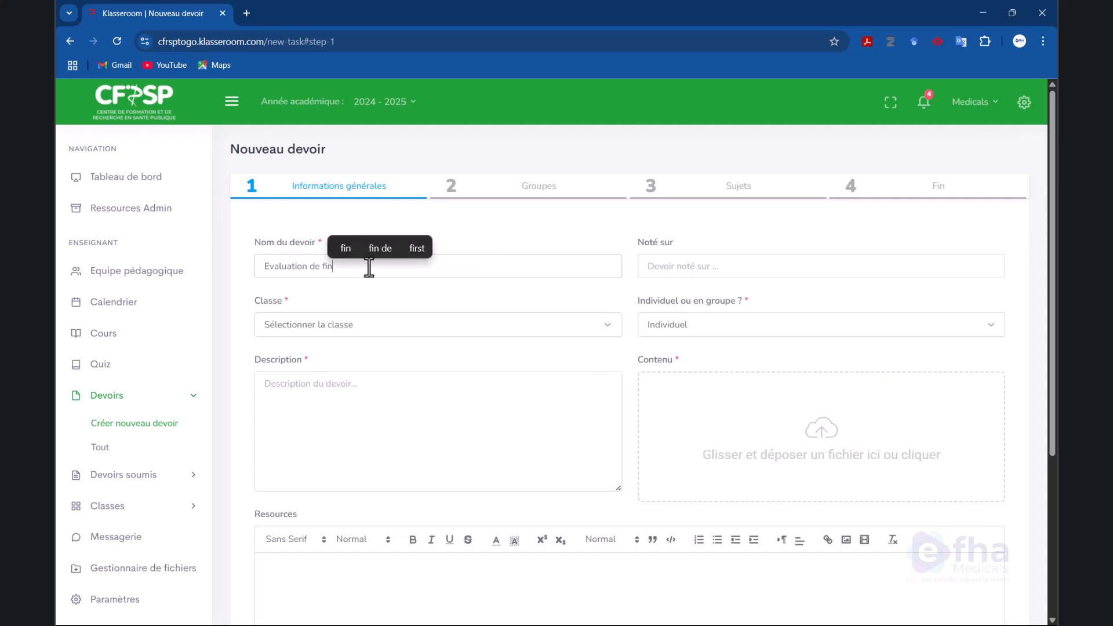
type(" de formation")
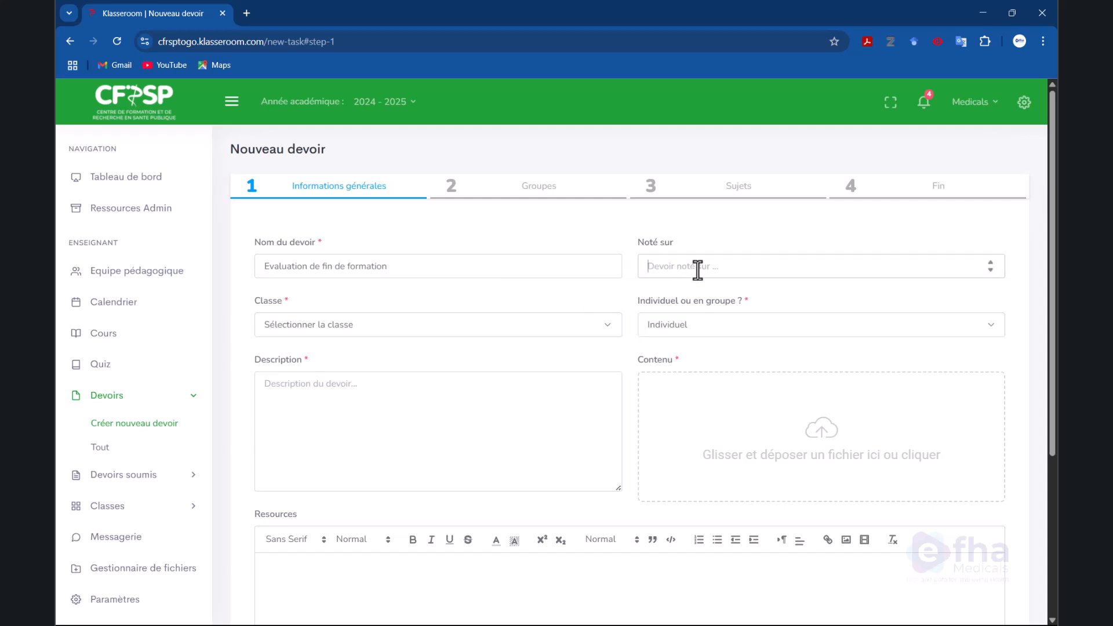
type("20")
Step: Assign it to the class "Cohorte N°001 - Juillet 2025 - Juillet 2025" as an Individuel assignment
left_click(423, 322)
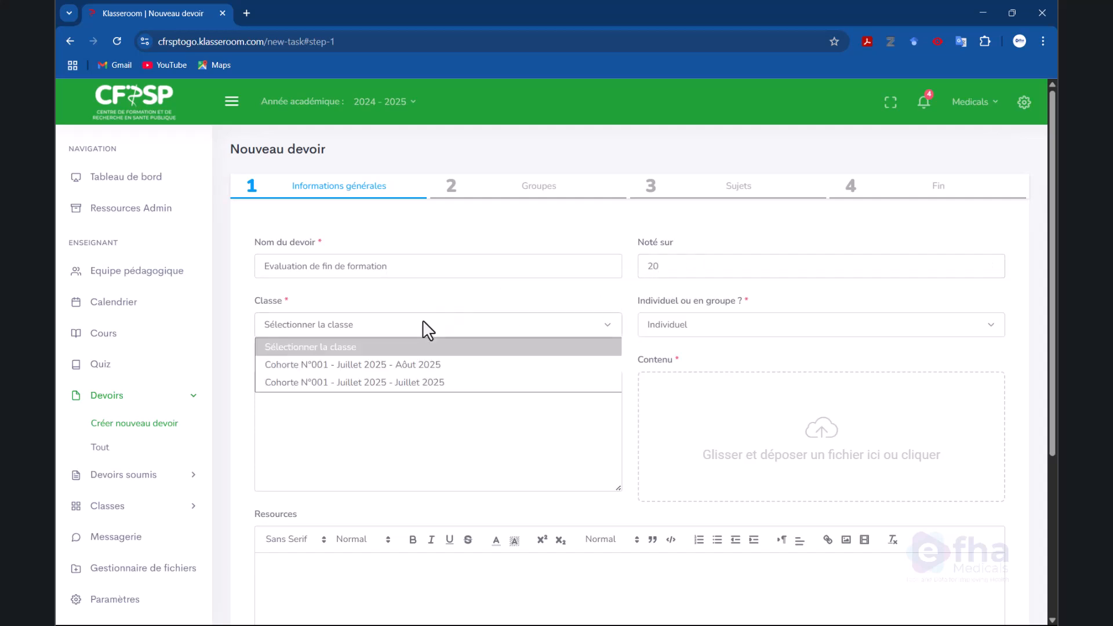
left_click(423, 382)
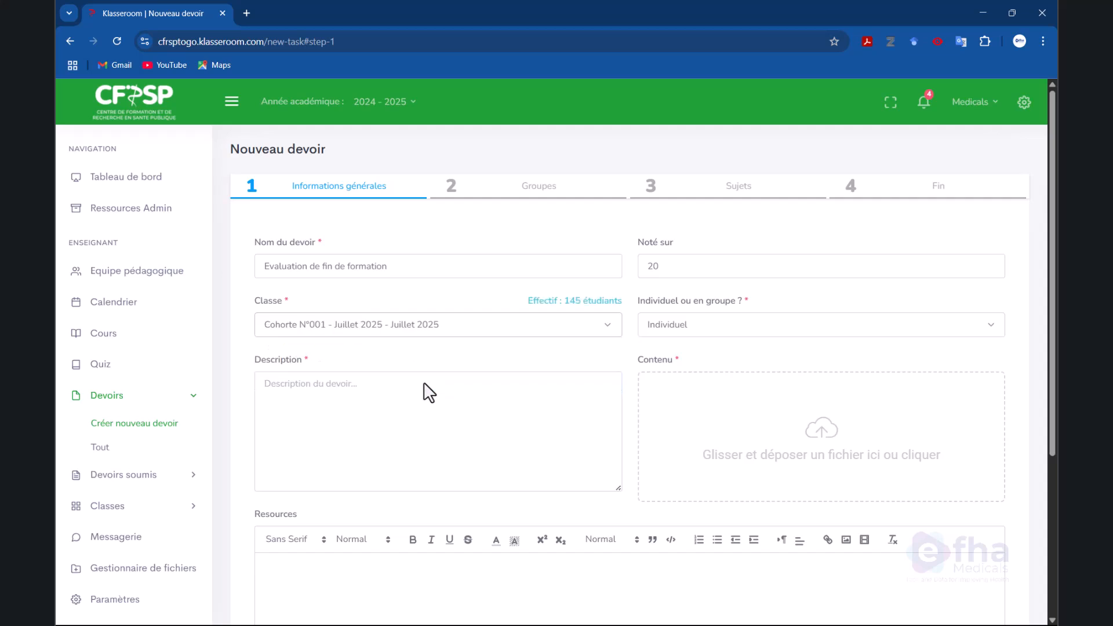
left_click(684, 329)
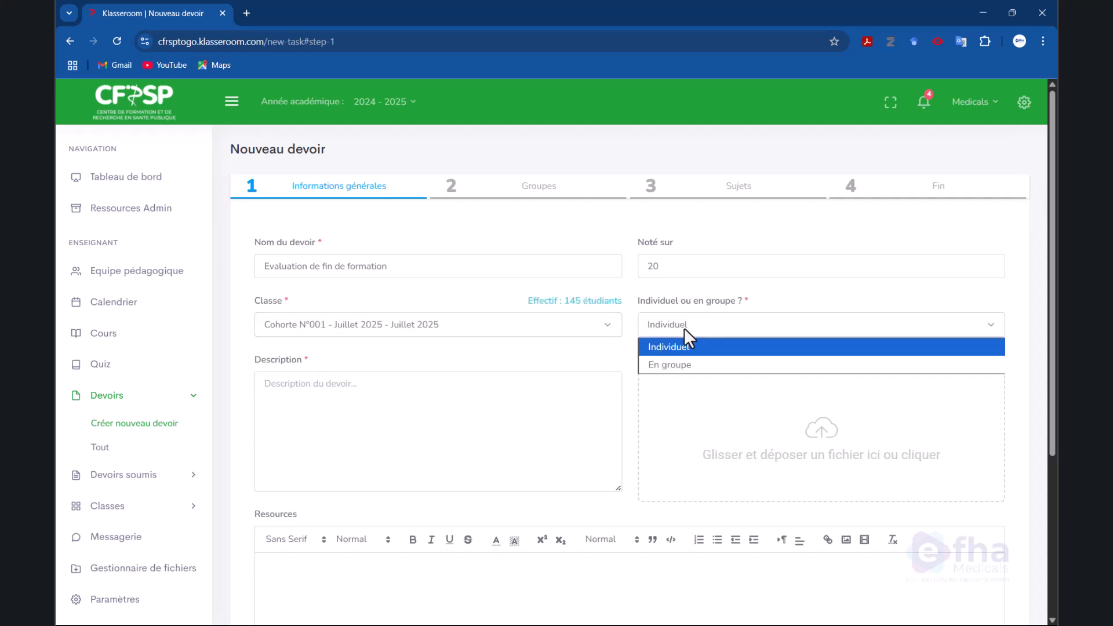
left_click(707, 351)
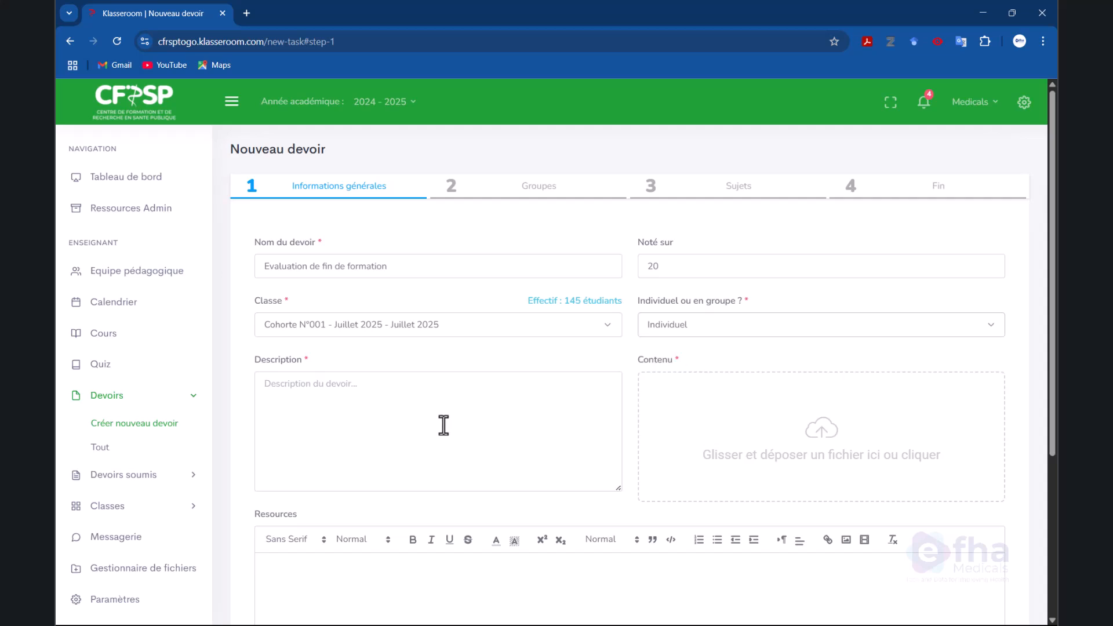
Step: Enter the assignment description "Ce travail est pratique pour évaluer vos connaissances acquises durant la formation."
type("Ce")
type(" trv")
type("av")
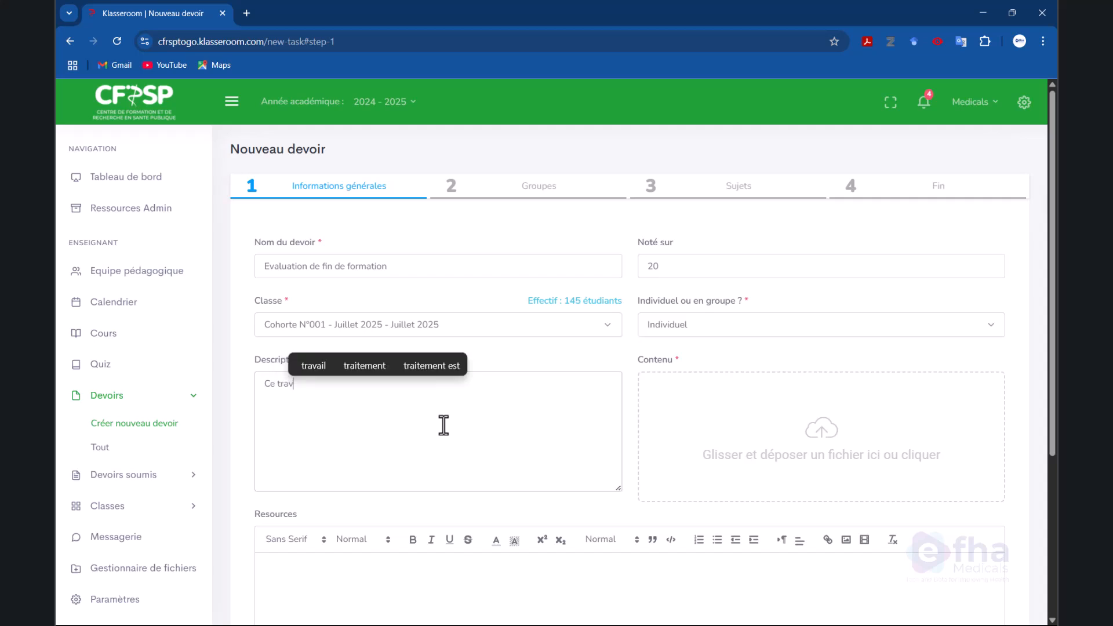
type("ail est ")
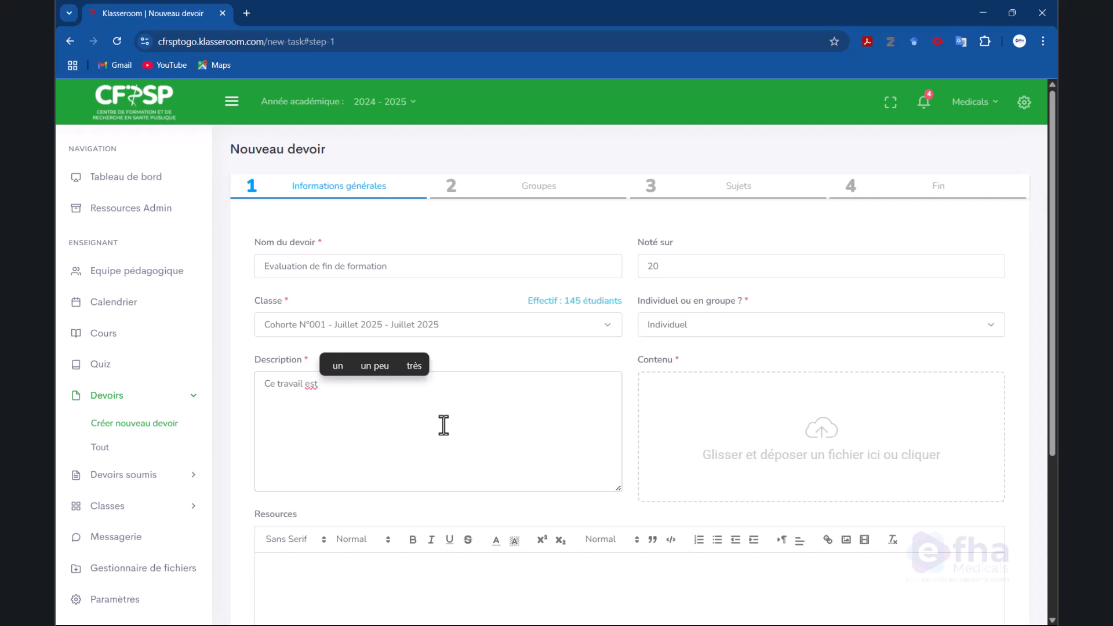
type("pratique po")
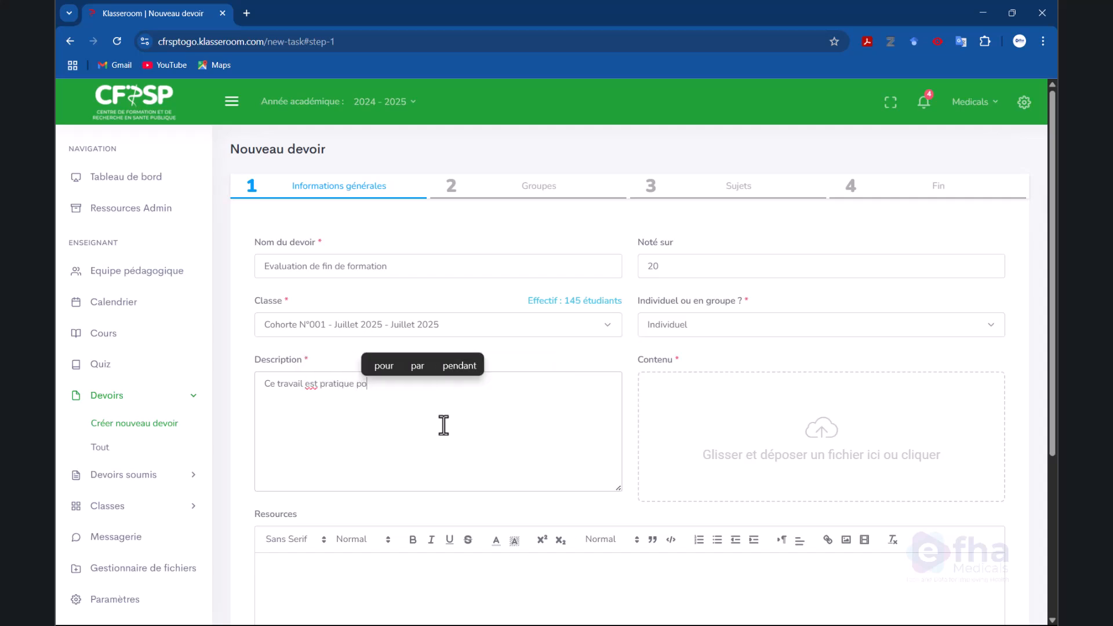
type("ur évaluer vos co")
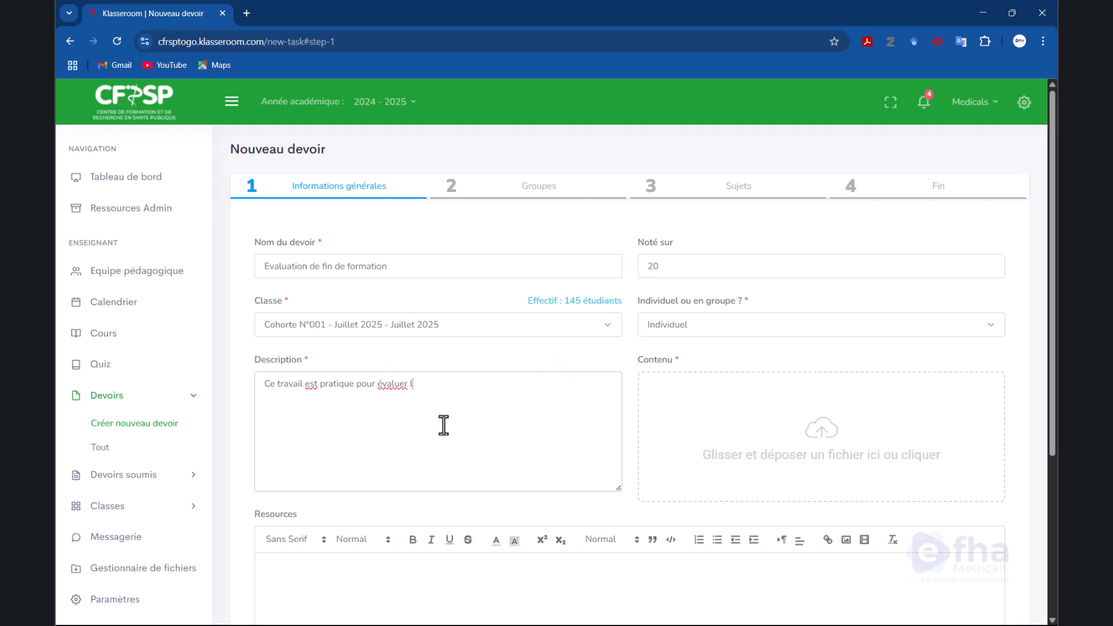
type("nnaissances a")
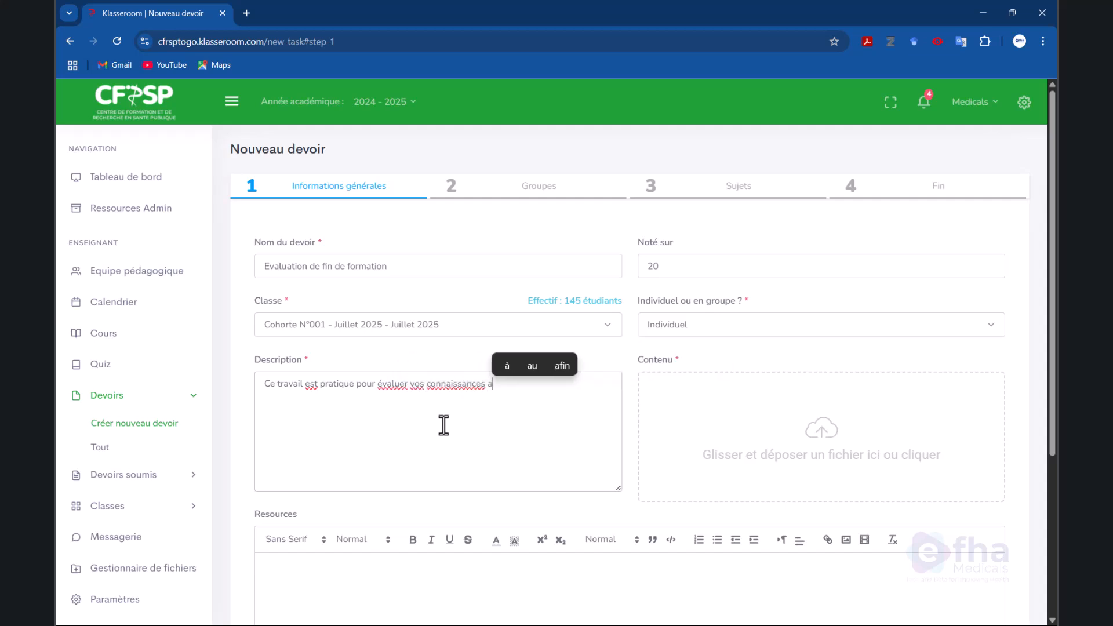
type("cquises ")
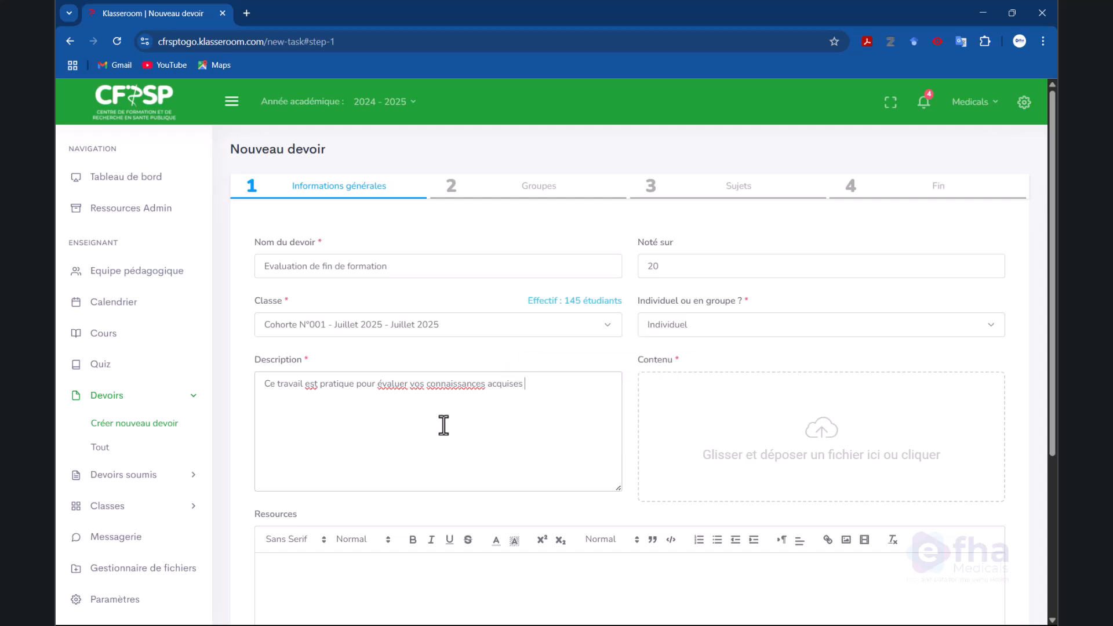
type("durant la formation.")
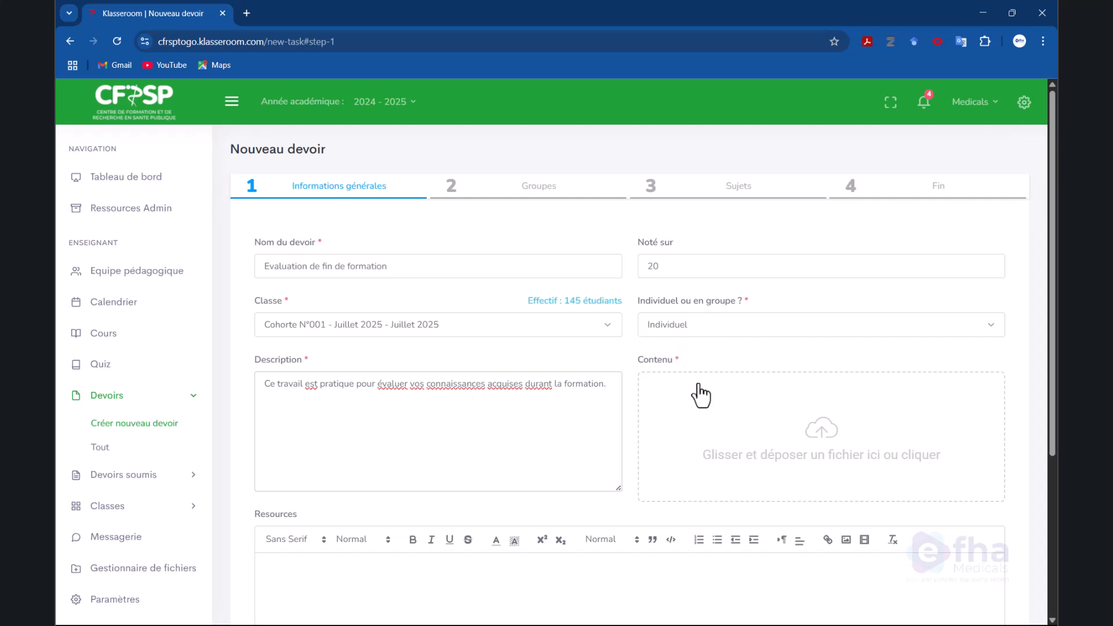
Step: Upload main.pdf from the Downloads folder as the assignment's content file
left_click(707, 442)
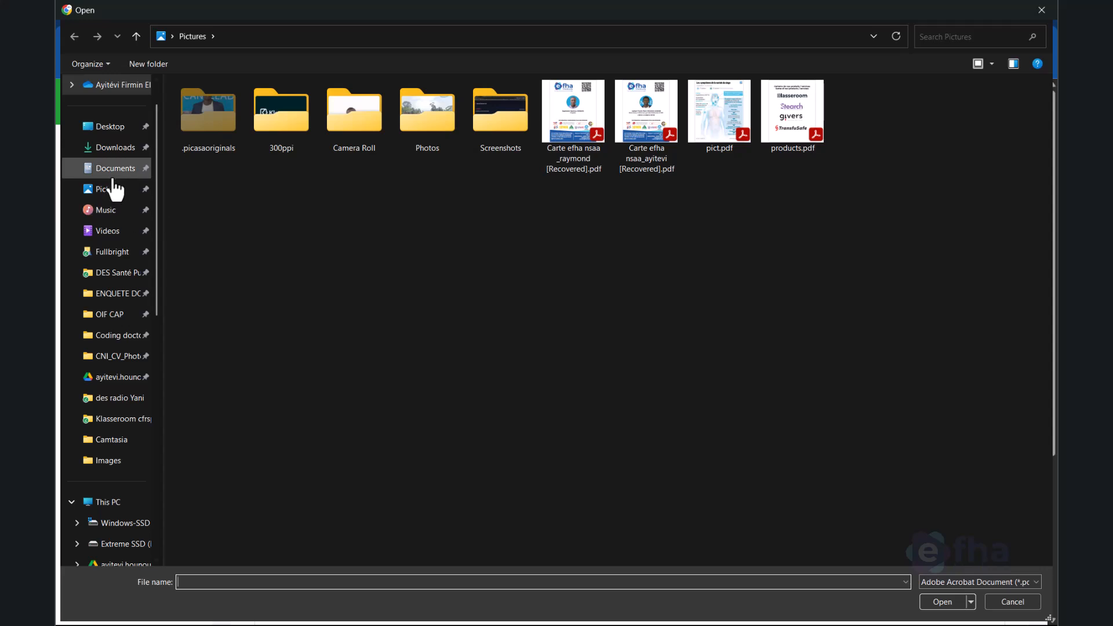
left_click(116, 148)
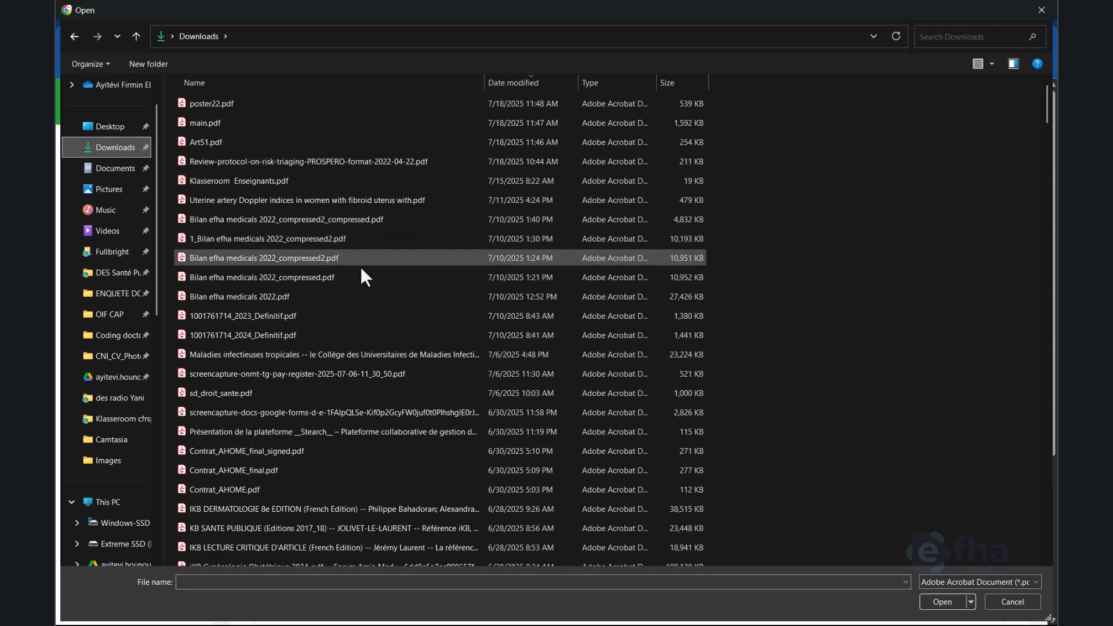
left_click(233, 126)
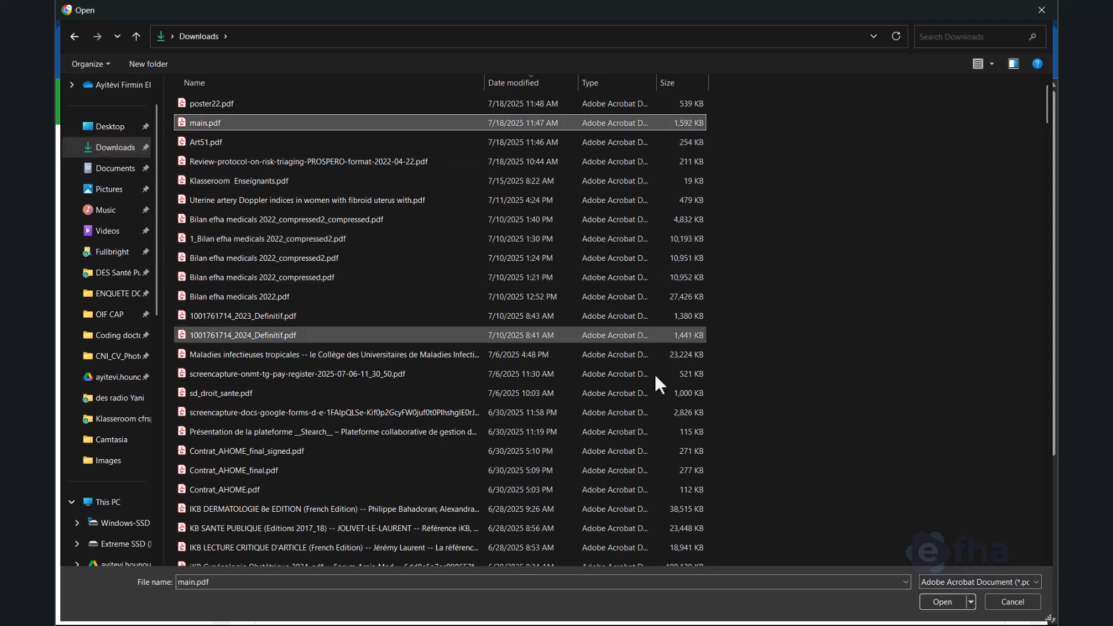
left_click(955, 602)
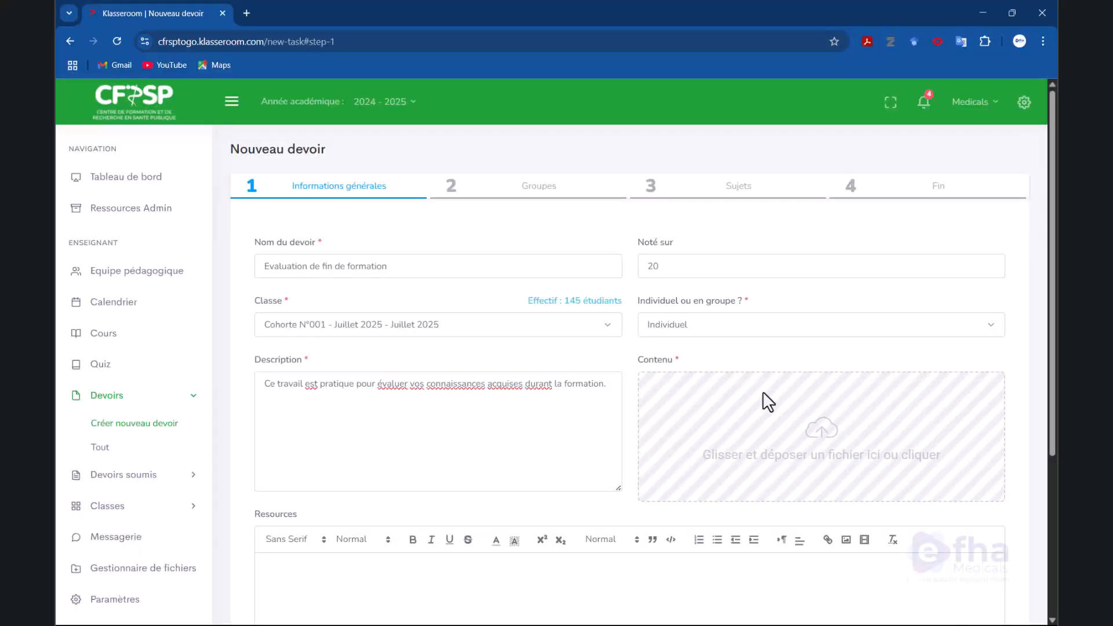
Step: Write "Consulter le cours sur la vaccinologie" in the assignment's resources text, followed by a new line
scroll(638, 338, "down", 1)
scroll(536, 412, "down", 2)
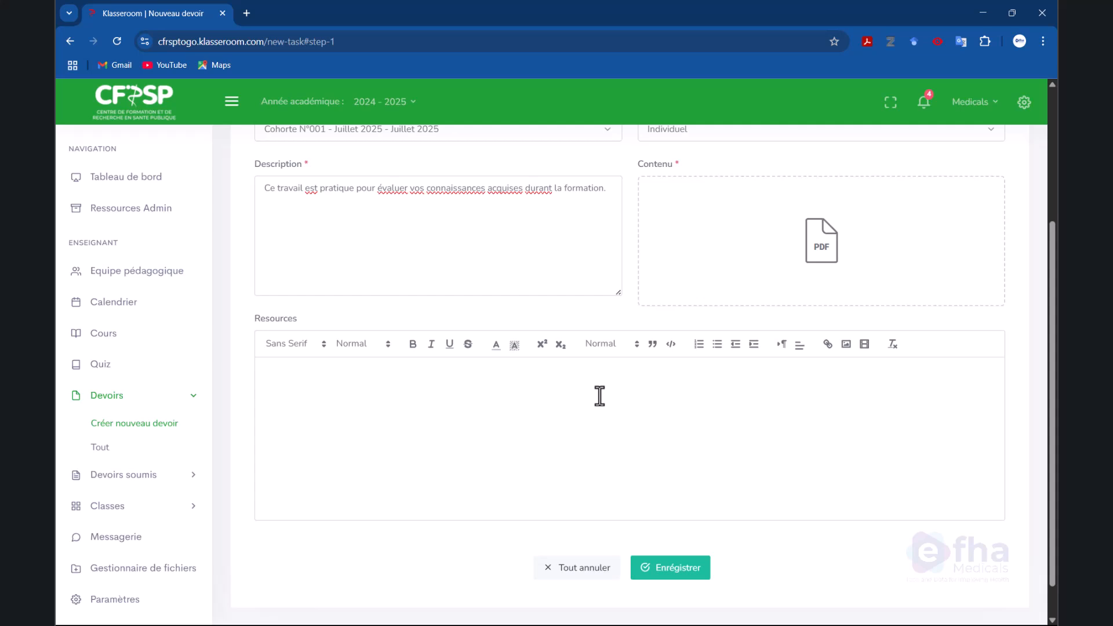
type("Consult")
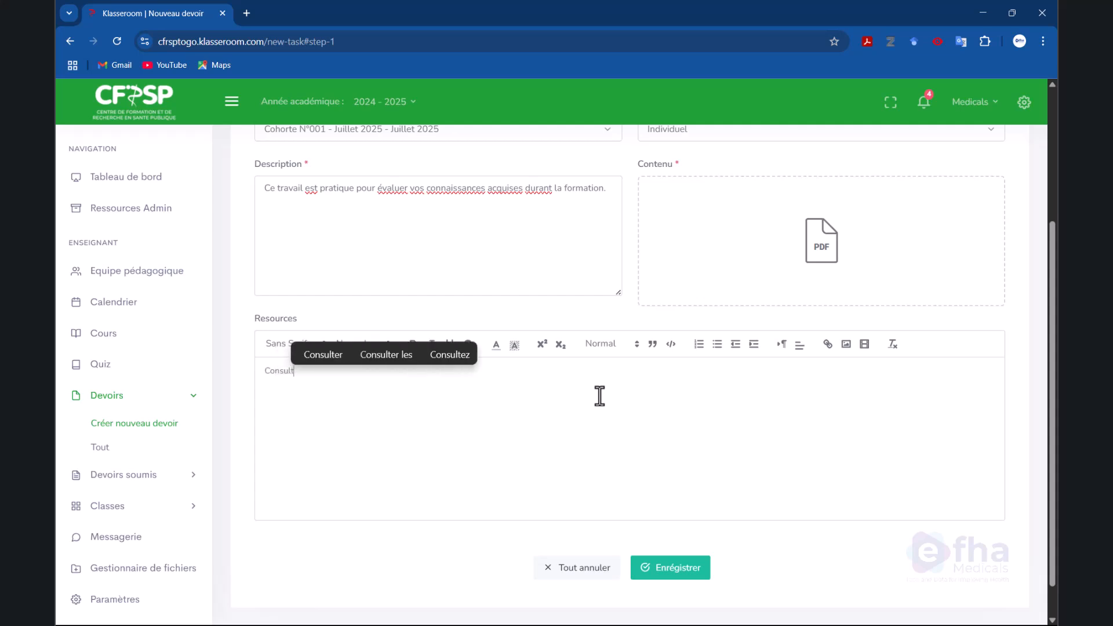
type("er le cours")
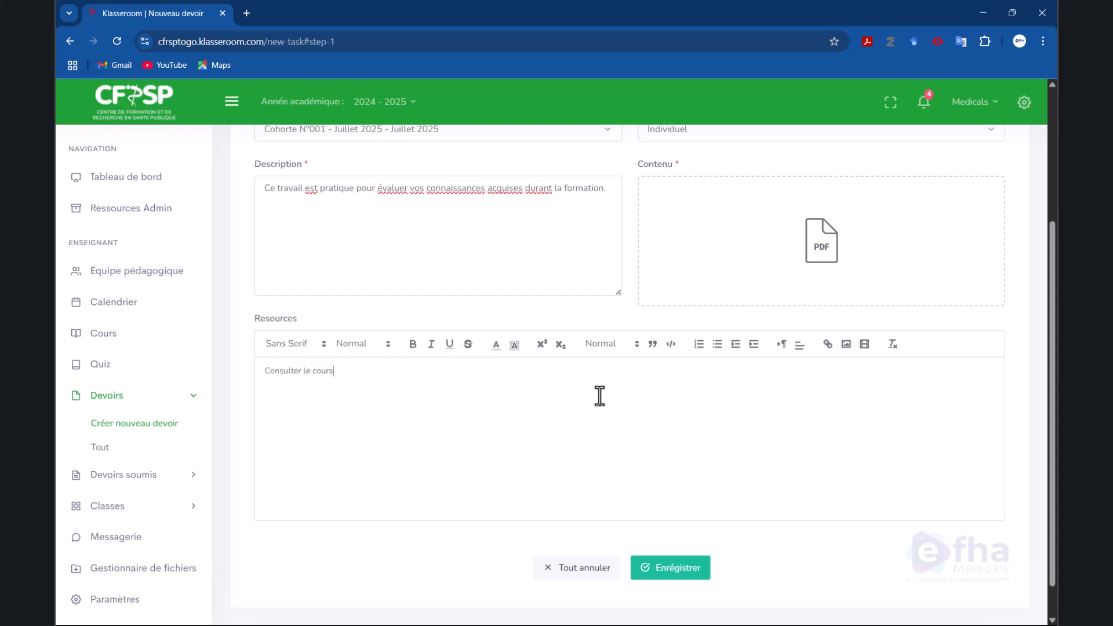
type(" sur l")
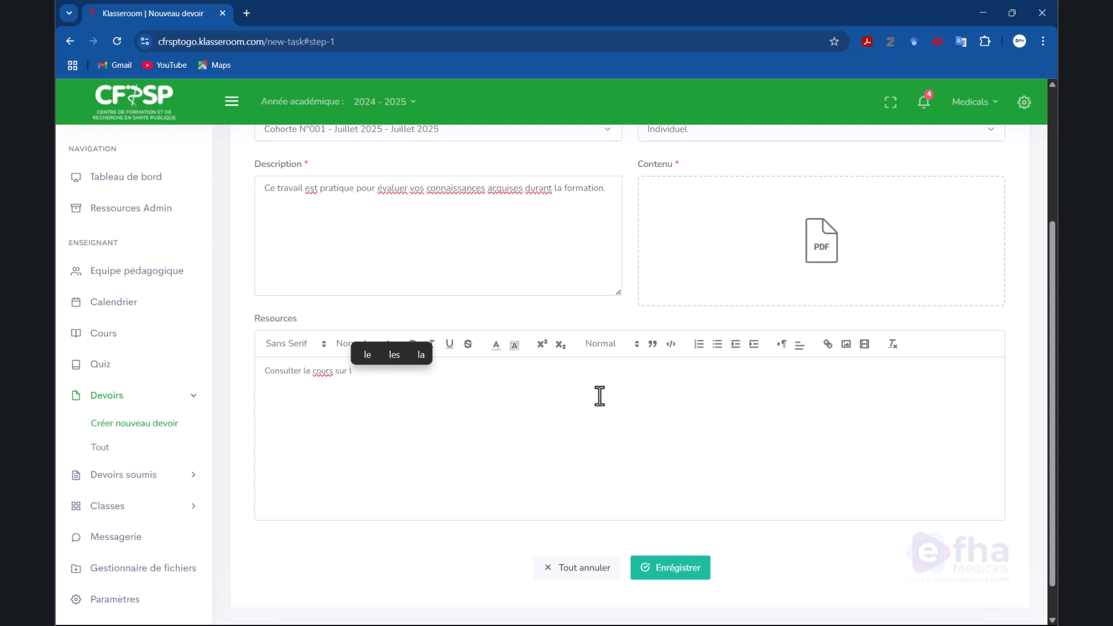
type("a vaccinolog")
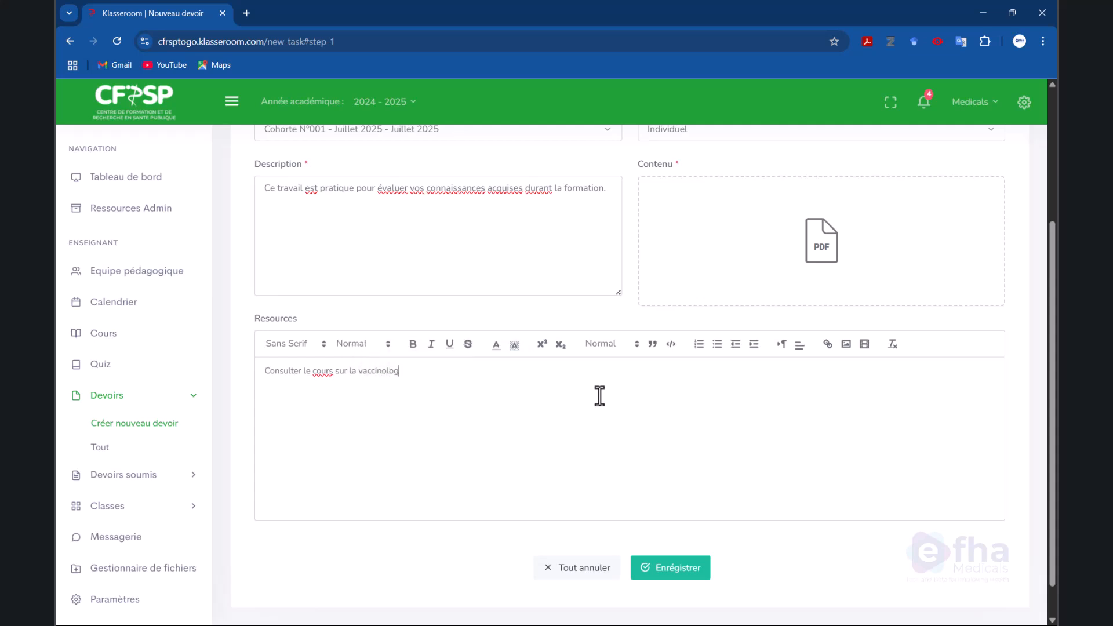
type("ie")
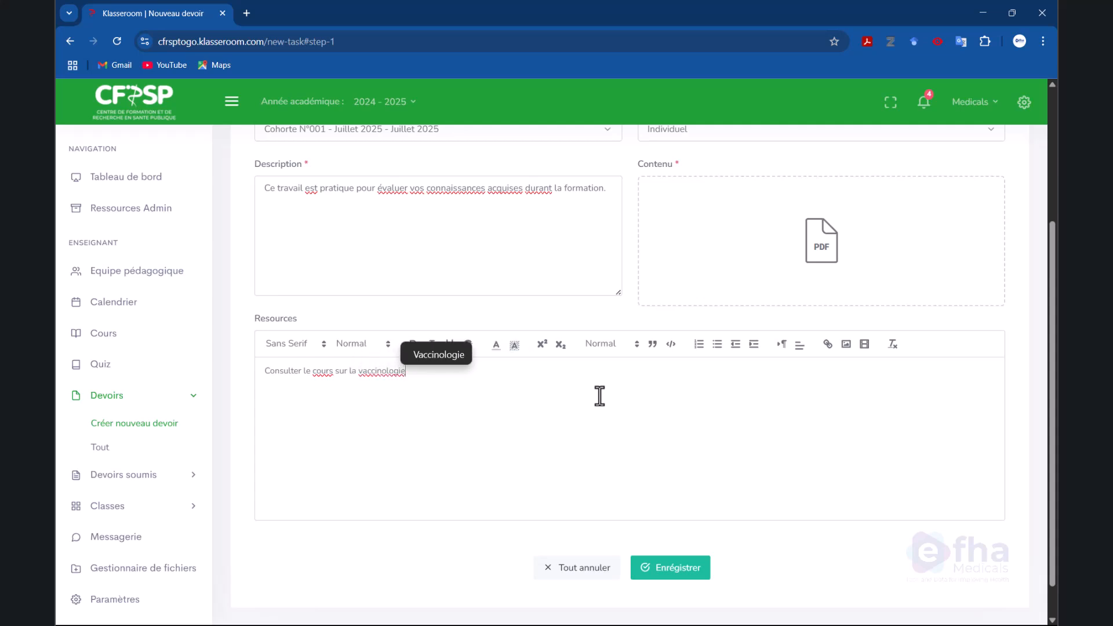
key("Return")
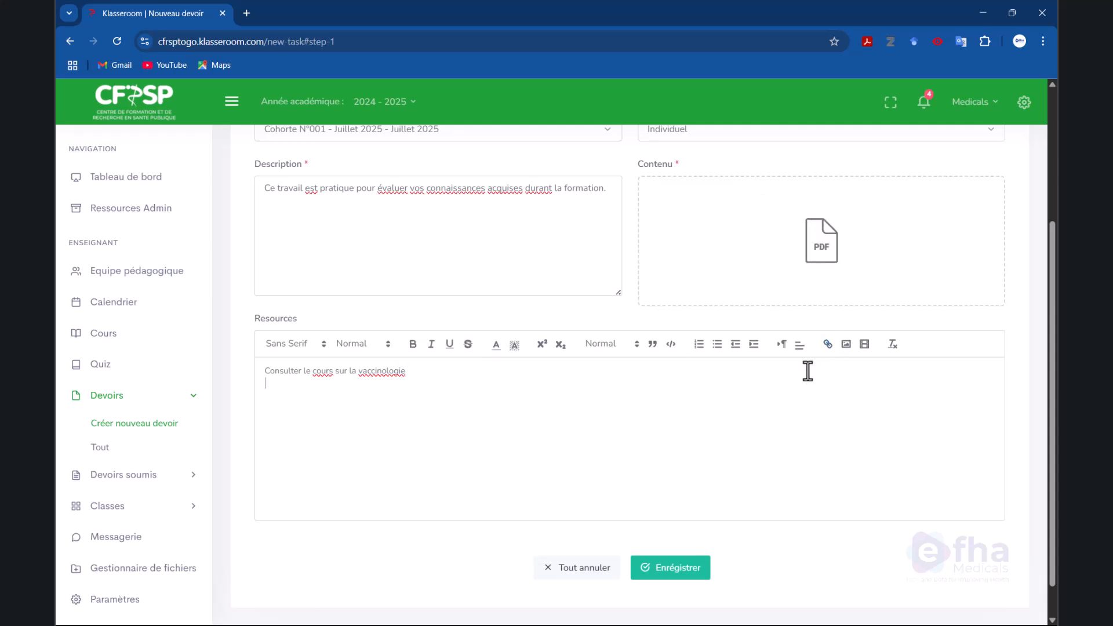
Step: Turn the word "vaccinologie" in the resources text into a hyperlink, keeping "vaccinologie" as the link address
double_click(368, 372)
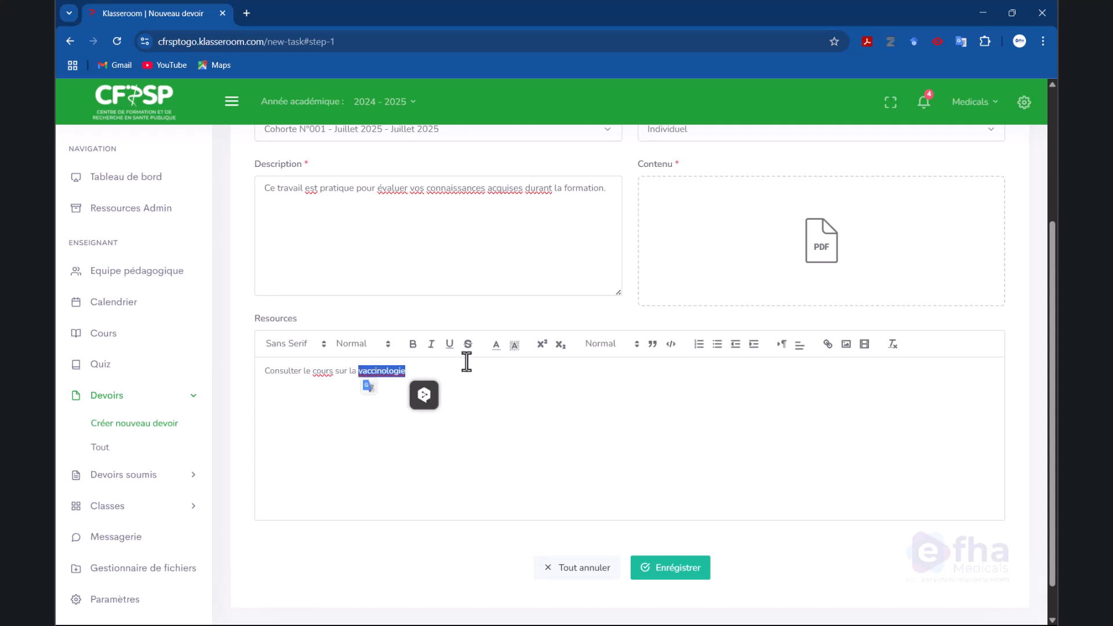
left_click(827, 344)
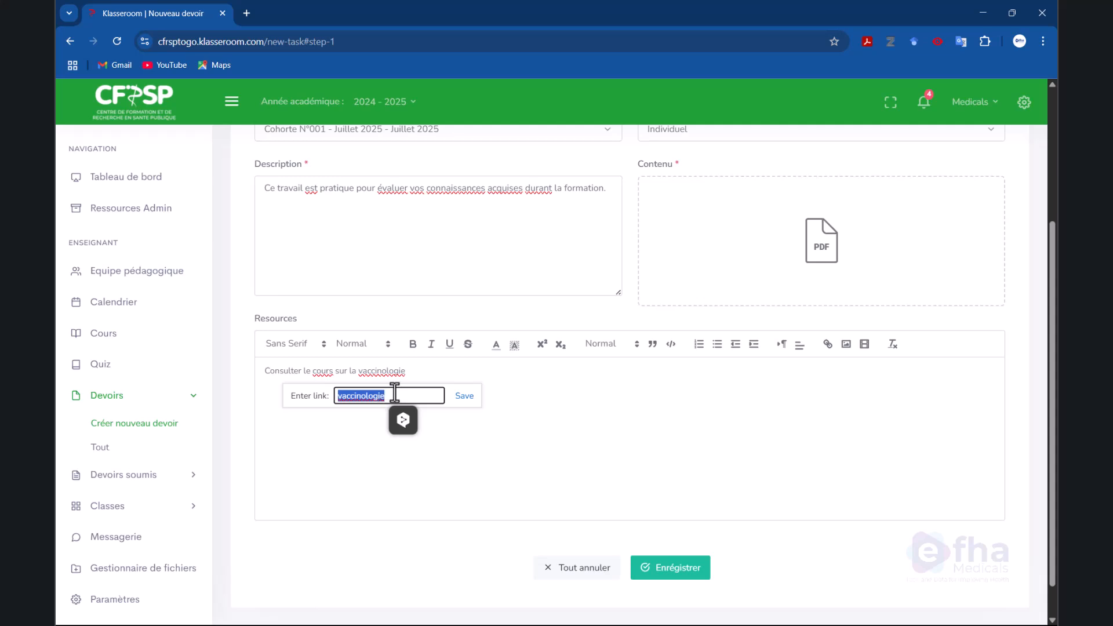
left_click(458, 400)
Step: Close the link editor of "vaccinologie" and start a new line below the sentence in the resources text
left_click(378, 425)
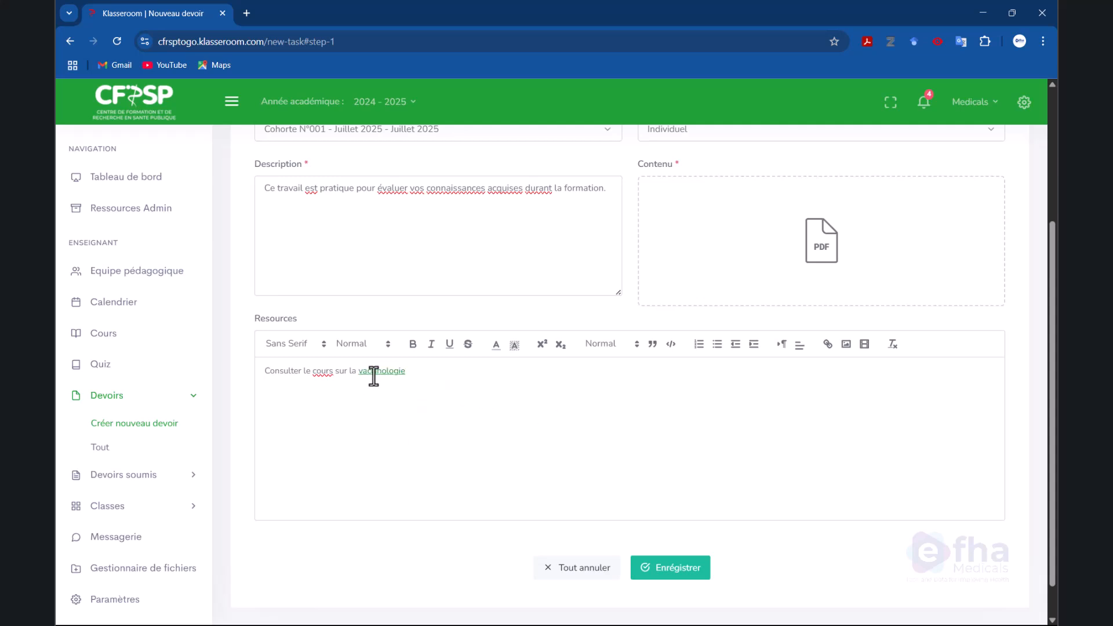
key("Return")
left_click(847, 345)
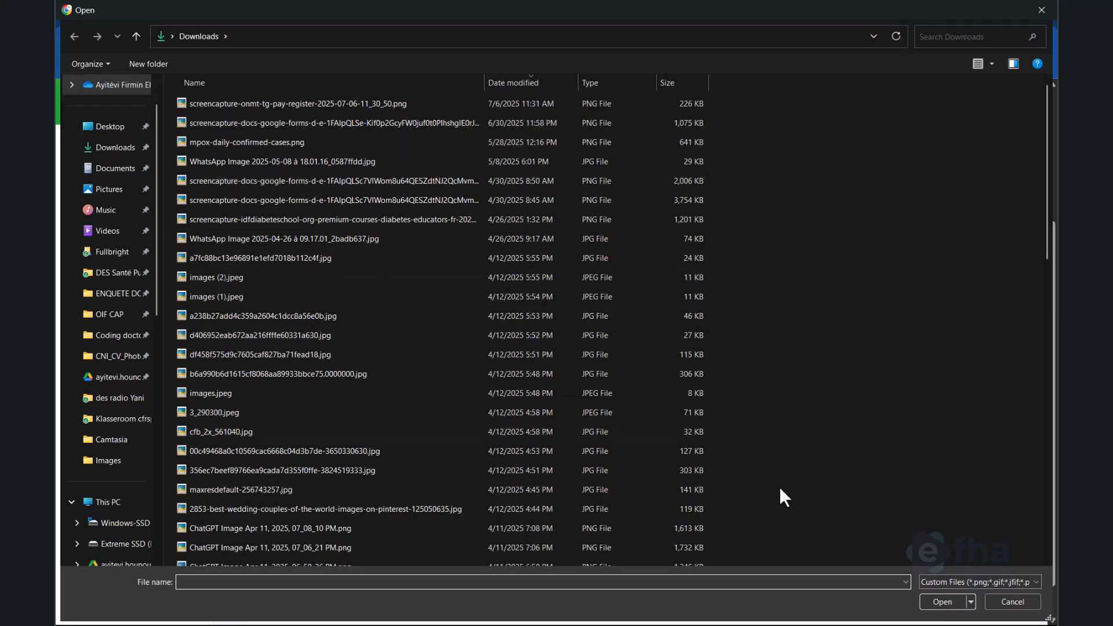
left_click(1004, 602)
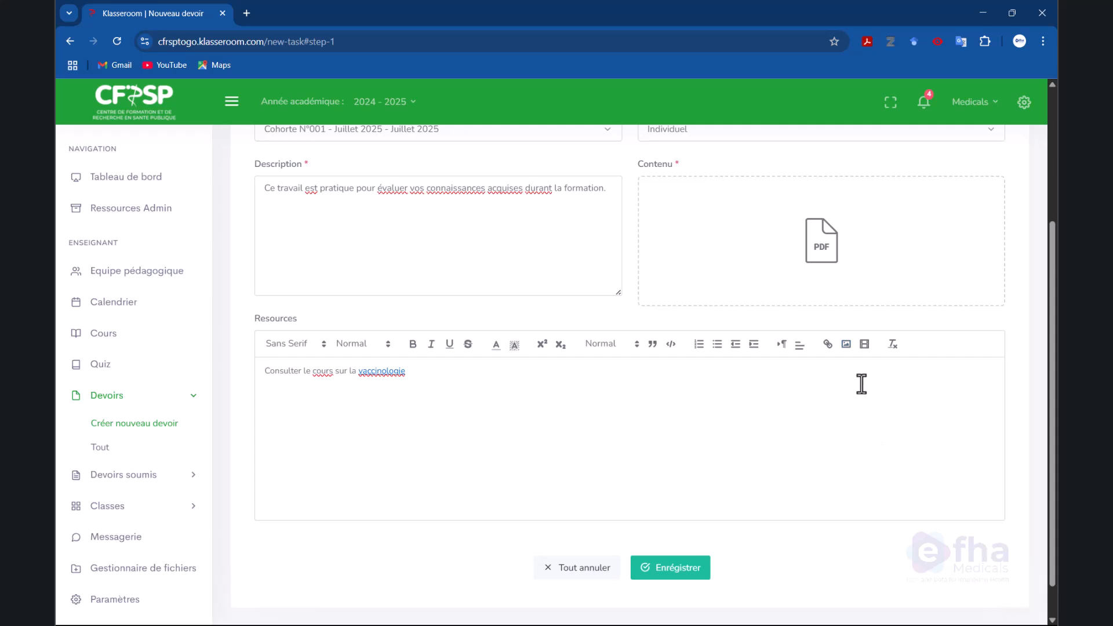
left_click(864, 346)
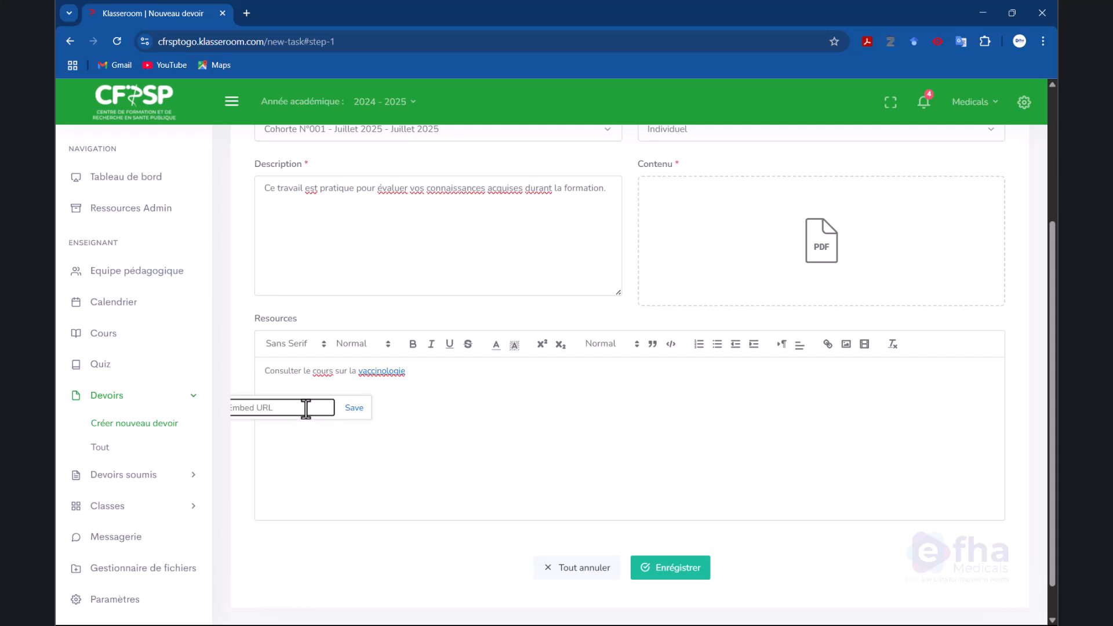
left_click(481, 423)
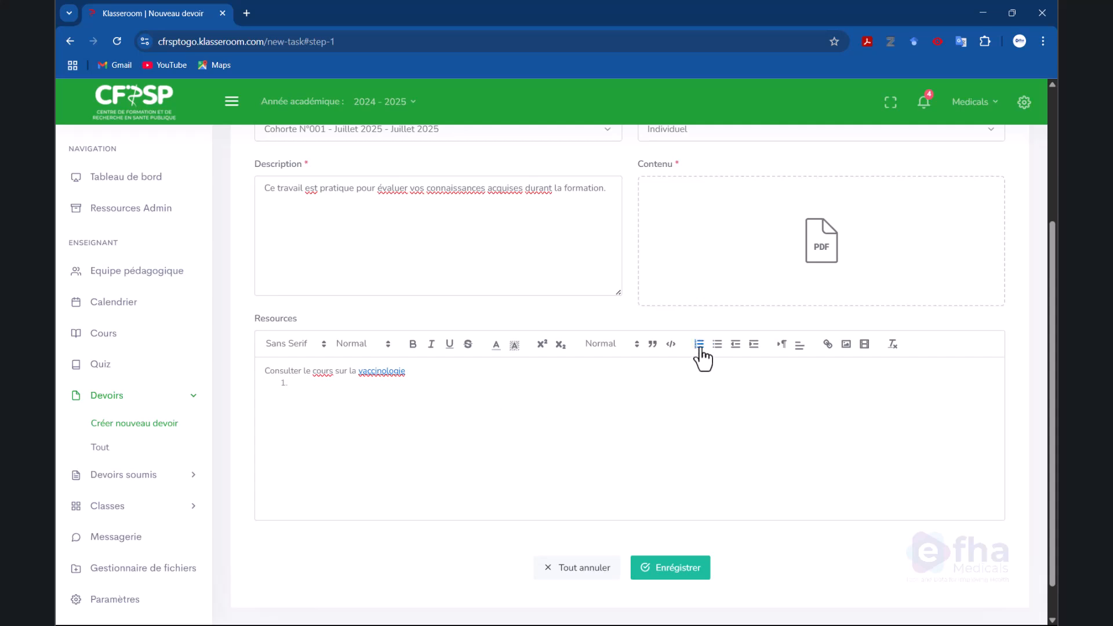
Step: Add a numbered list under the resources sentence with the items "Avec", "Sans" and "Peu importe"
type("A")
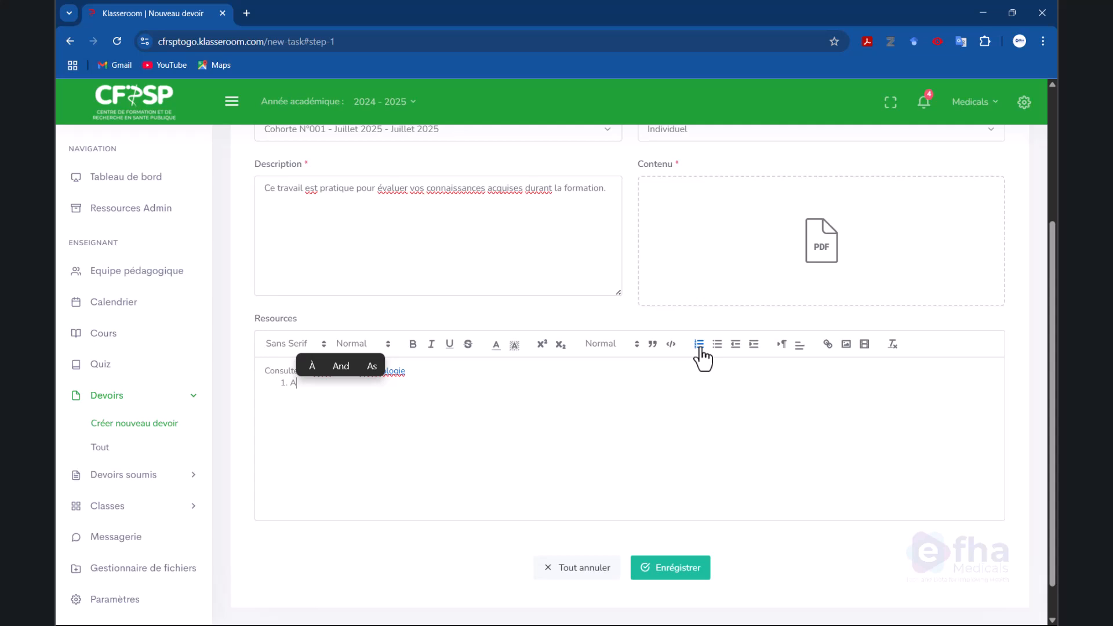
type("vec")
key("Return")
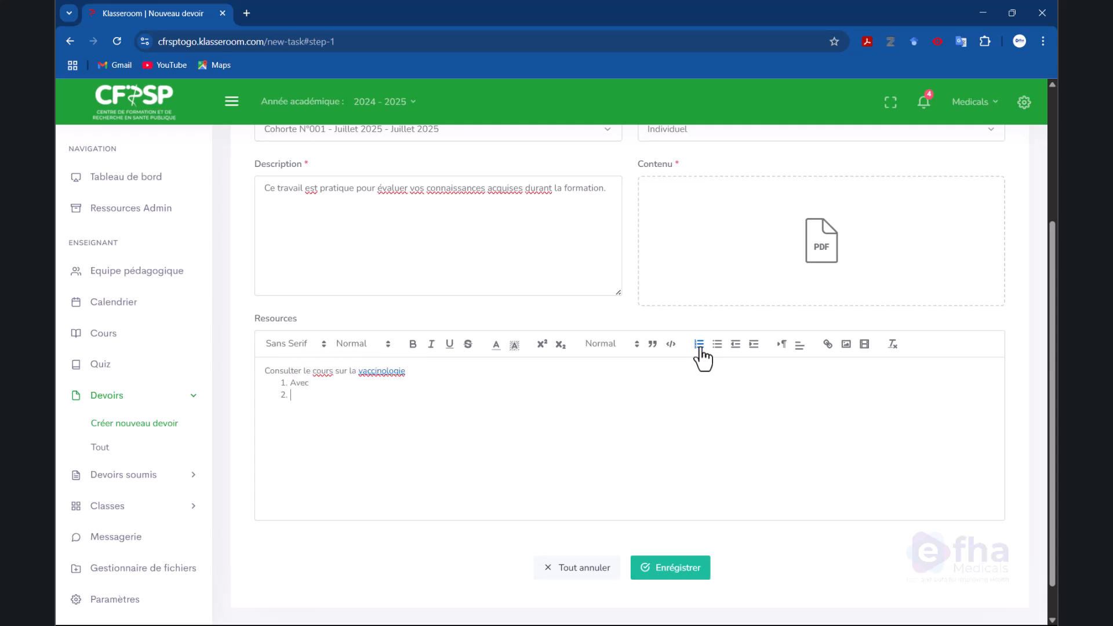
type("Sansd")
key("Return")
key("BackSpace")
key("Return")
type("Peu importe")
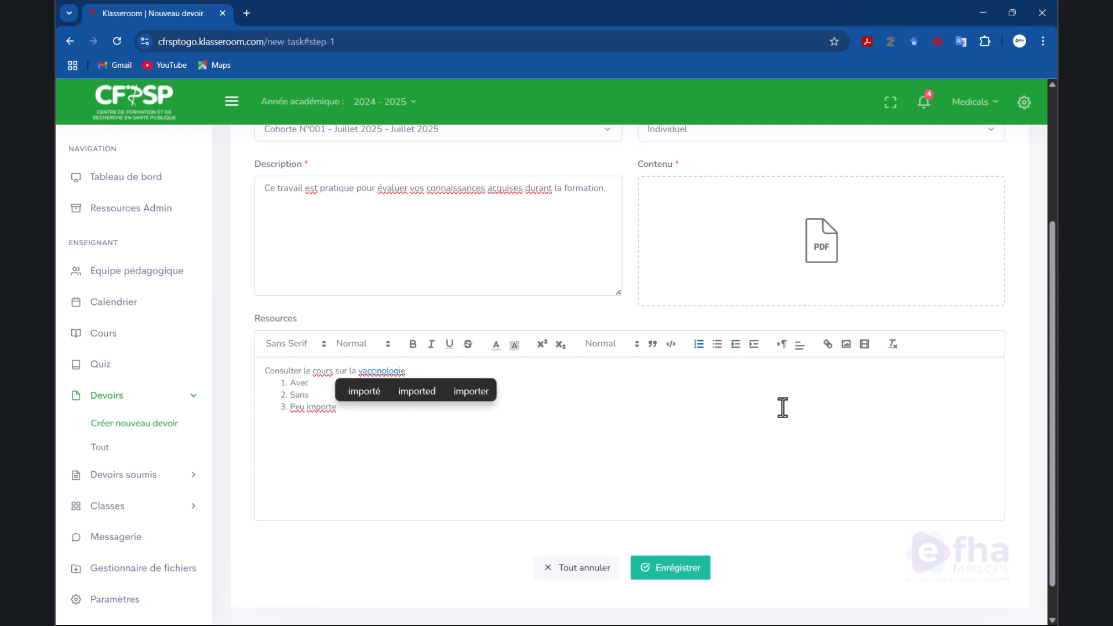
Step: Save the assignment's general information and proceed to the final stage of the assignment form
scroll(783, 407, "up", 3)
scroll(782, 407, "down", 4)
scroll(782, 407, "up", 4)
scroll(782, 407, "down", 4)
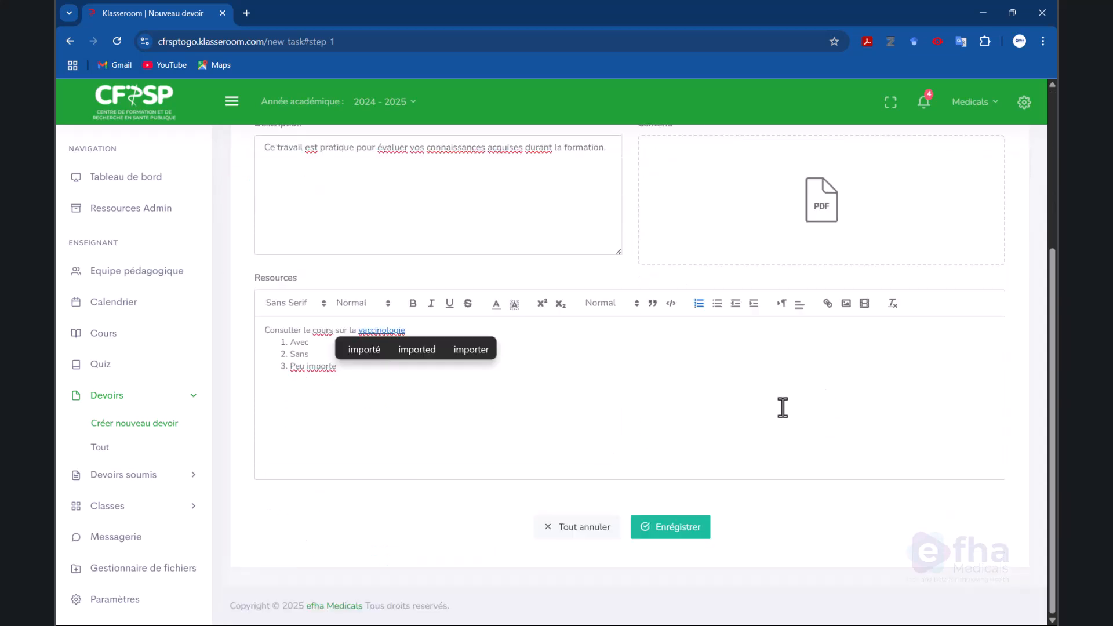
left_click(655, 529)
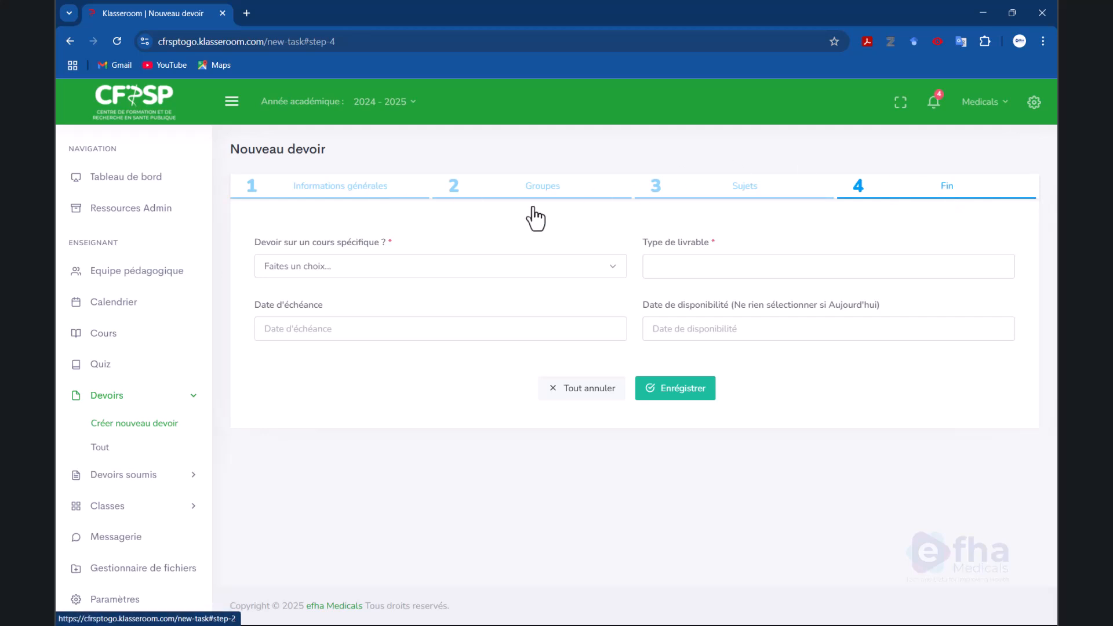
left_click(427, 265)
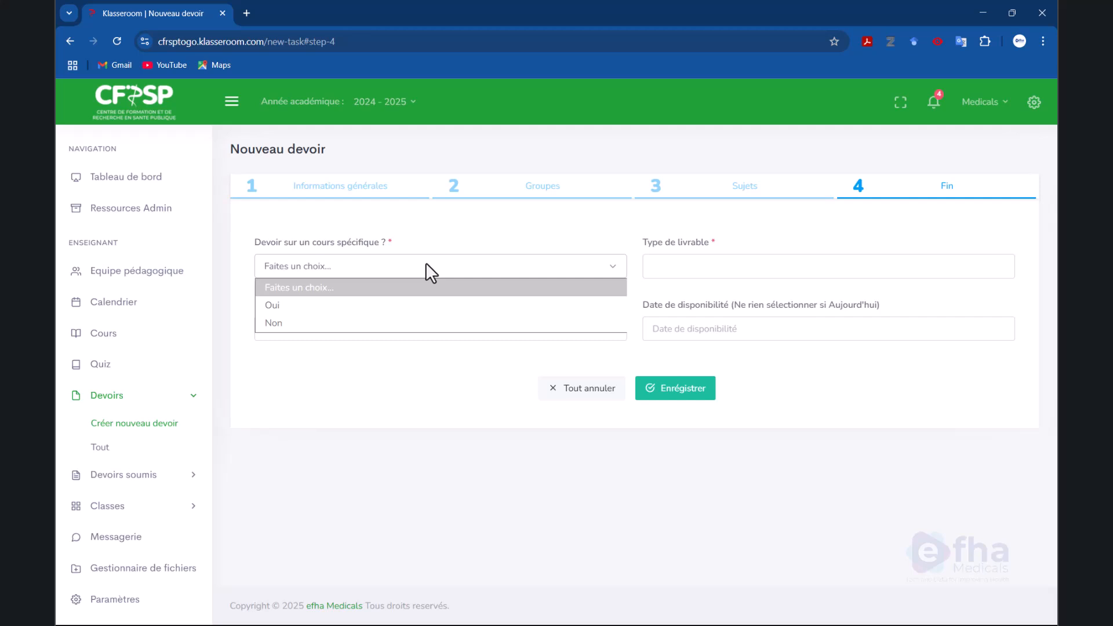
left_click(434, 310)
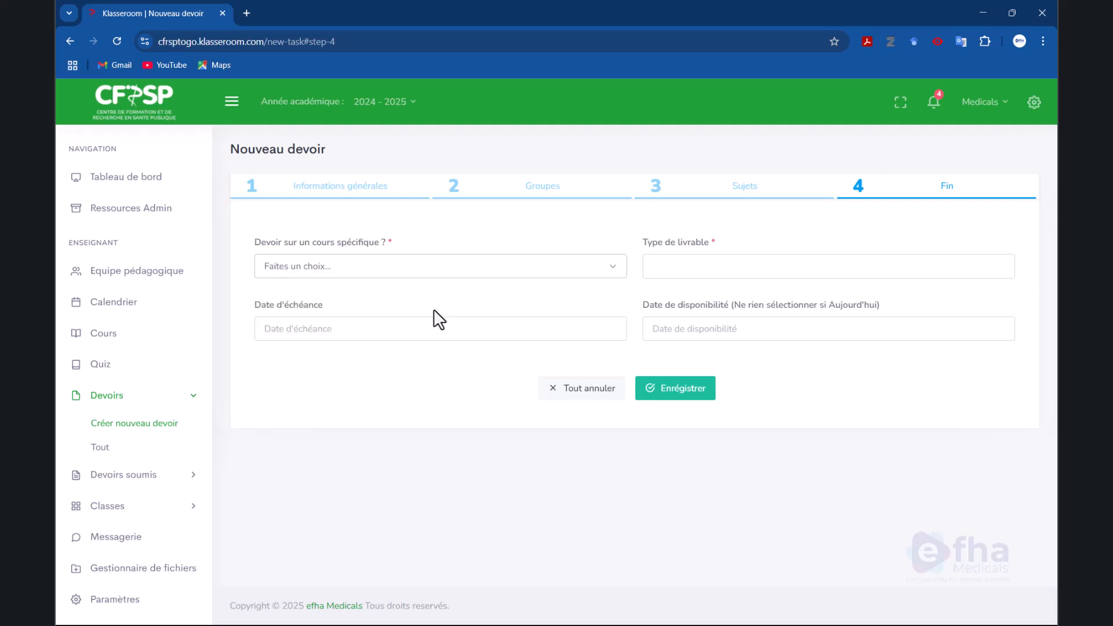
left_click(405, 333)
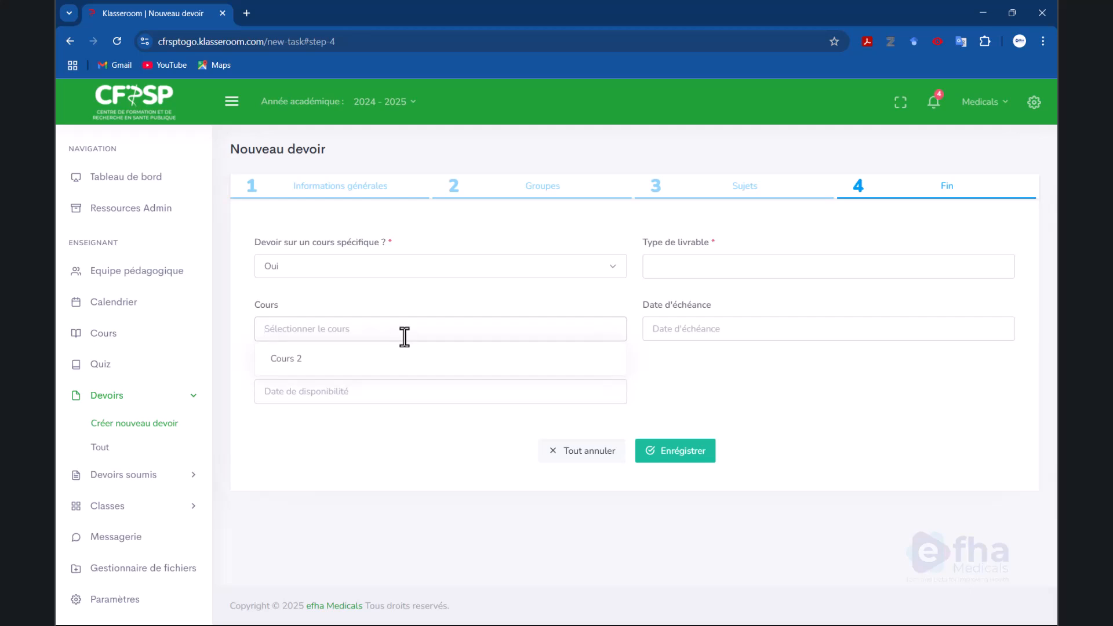
Step: Set the specific-course question to "Non" and choose "Numérique" as the deliverable type
left_click(422, 267)
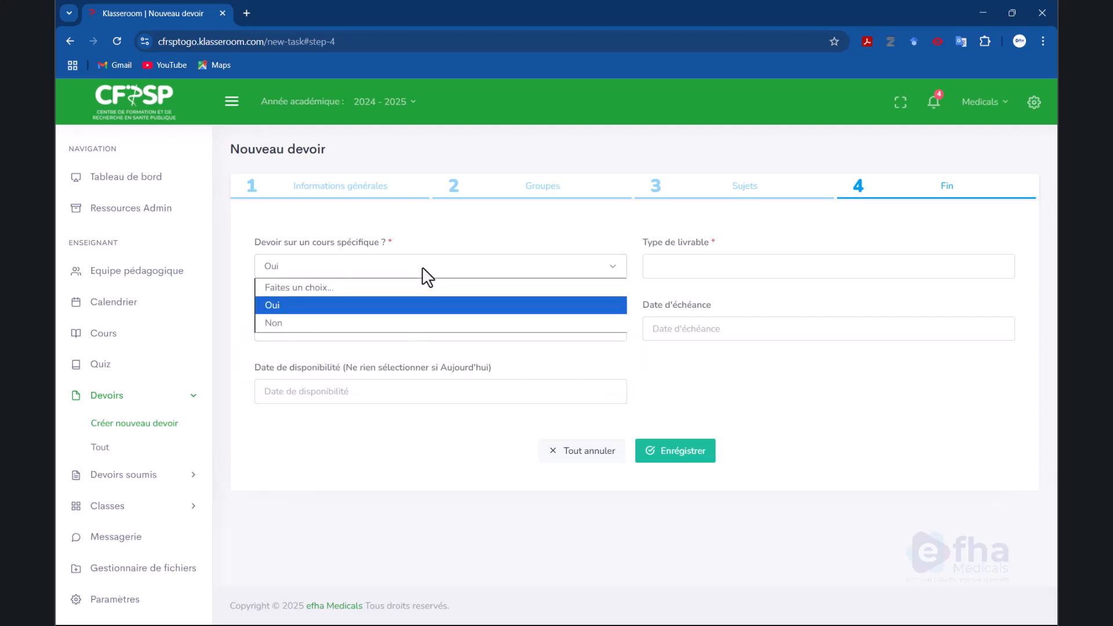
left_click(408, 322)
left_click(694, 261)
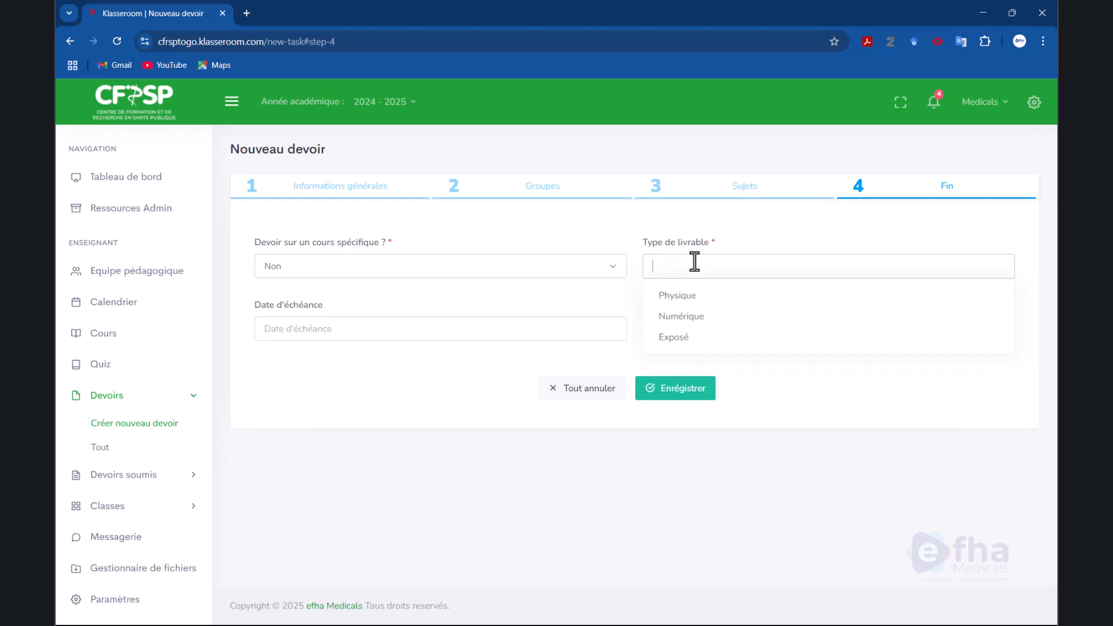
left_click(702, 317)
left_click(396, 383)
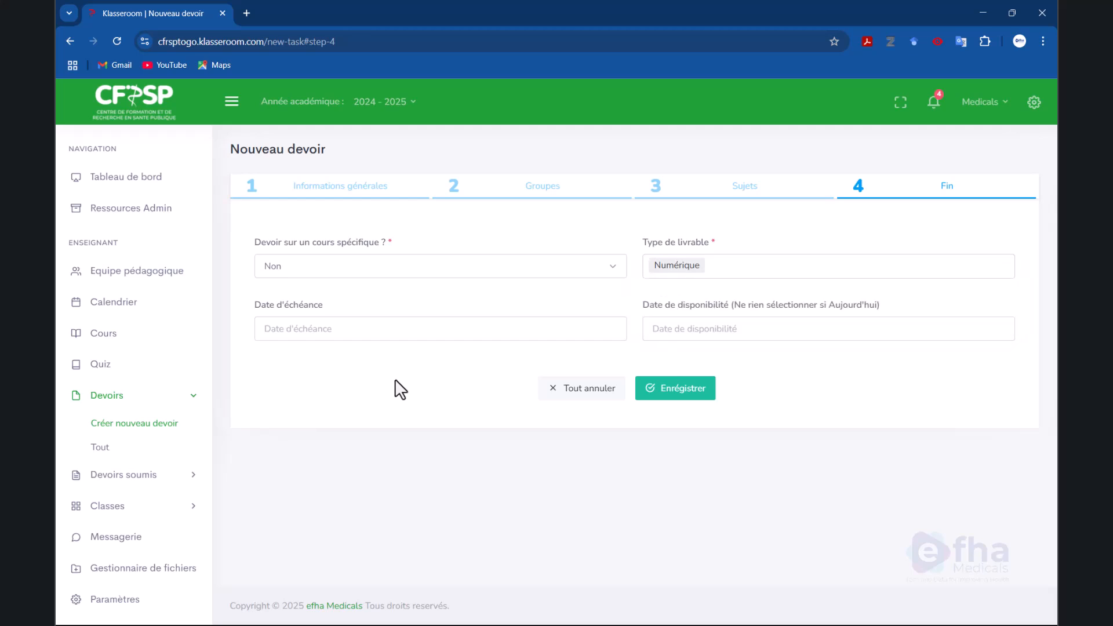
Step: Set the assignment's due date to July 31, 2025 at 18:00
left_click(357, 331)
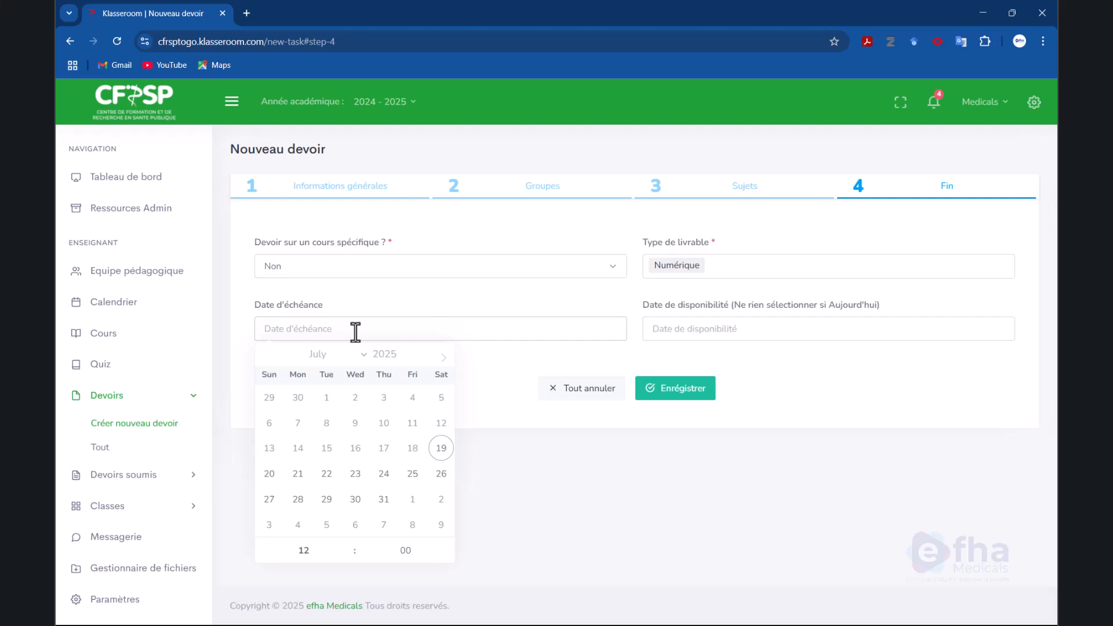
left_click(383, 503)
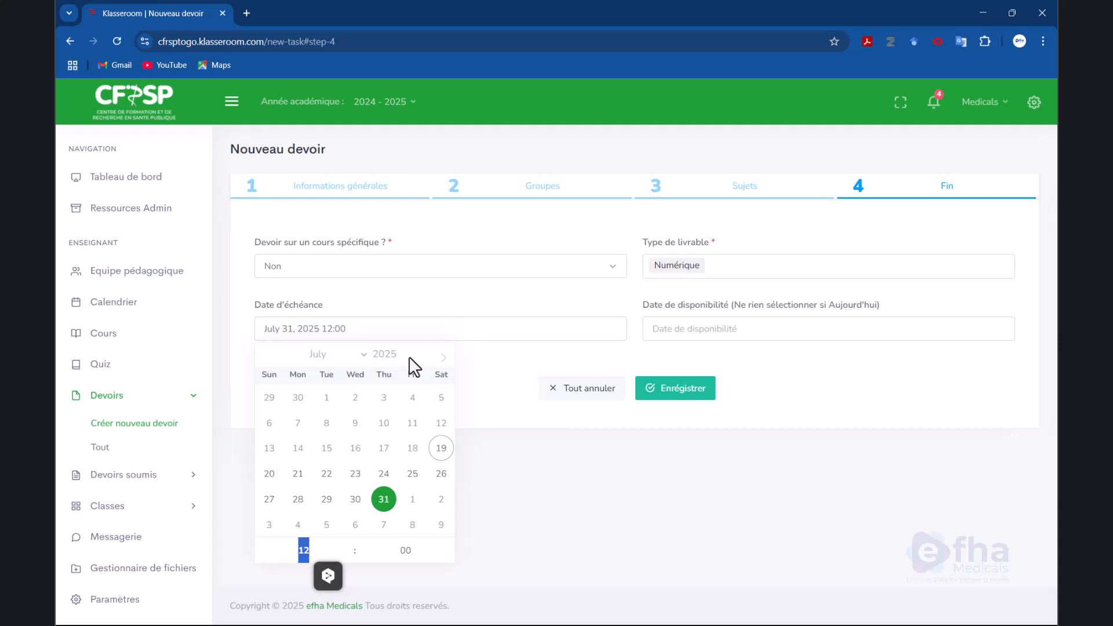
left_click(348, 543)
left_click(348, 543)
left_click(348, 543)
left_click(348, 543)
left_click(348, 543)
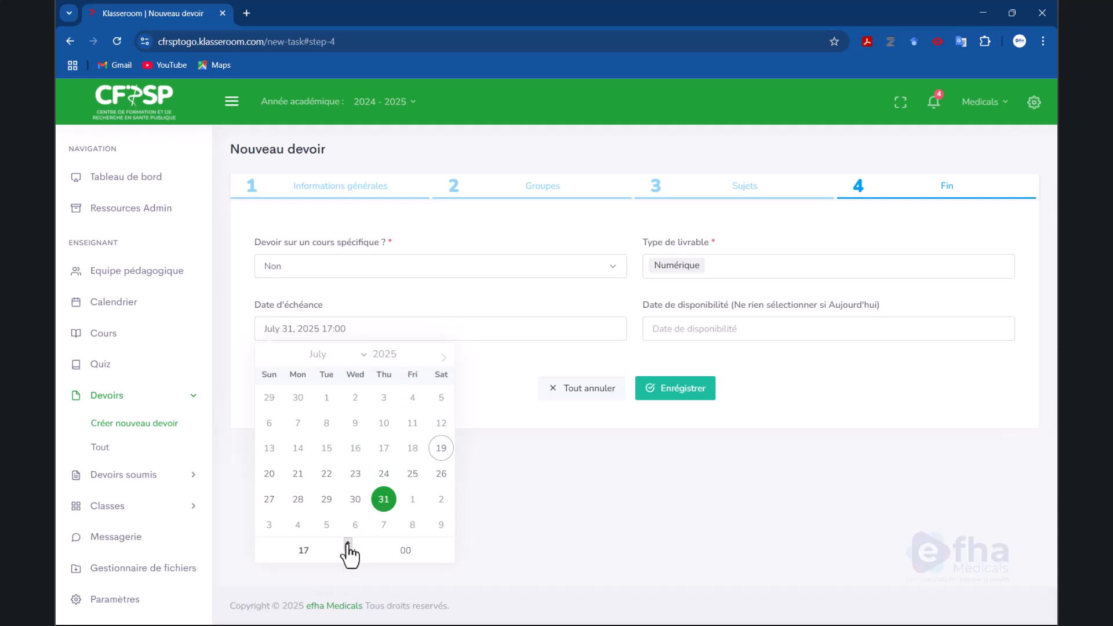
left_click(473, 496)
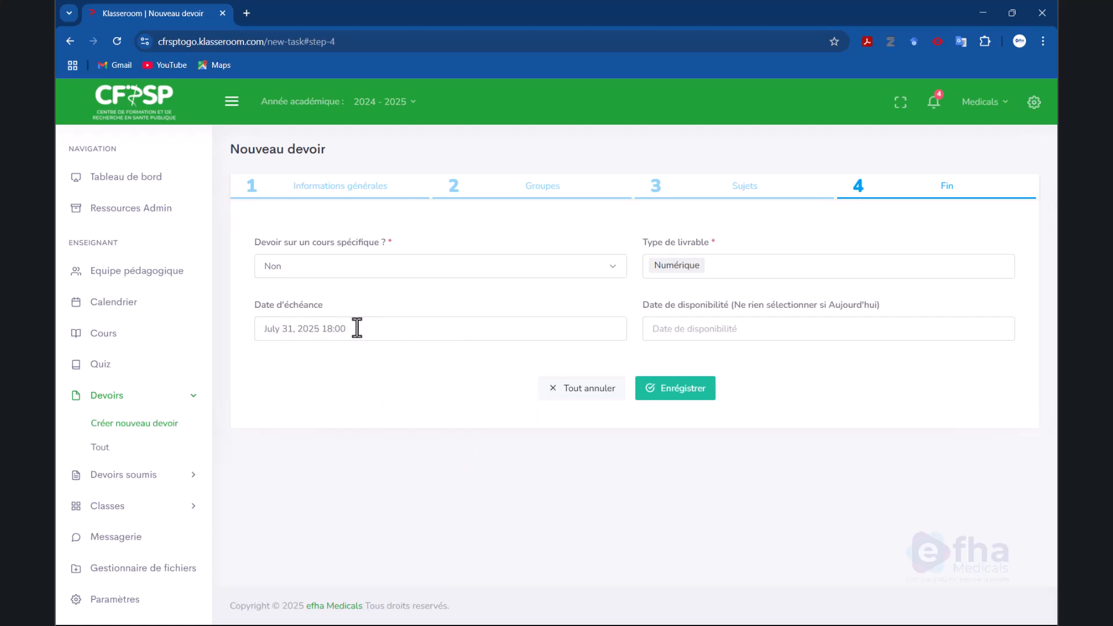
Step: Leave the availability date empty and save the new assignment
left_click(685, 330)
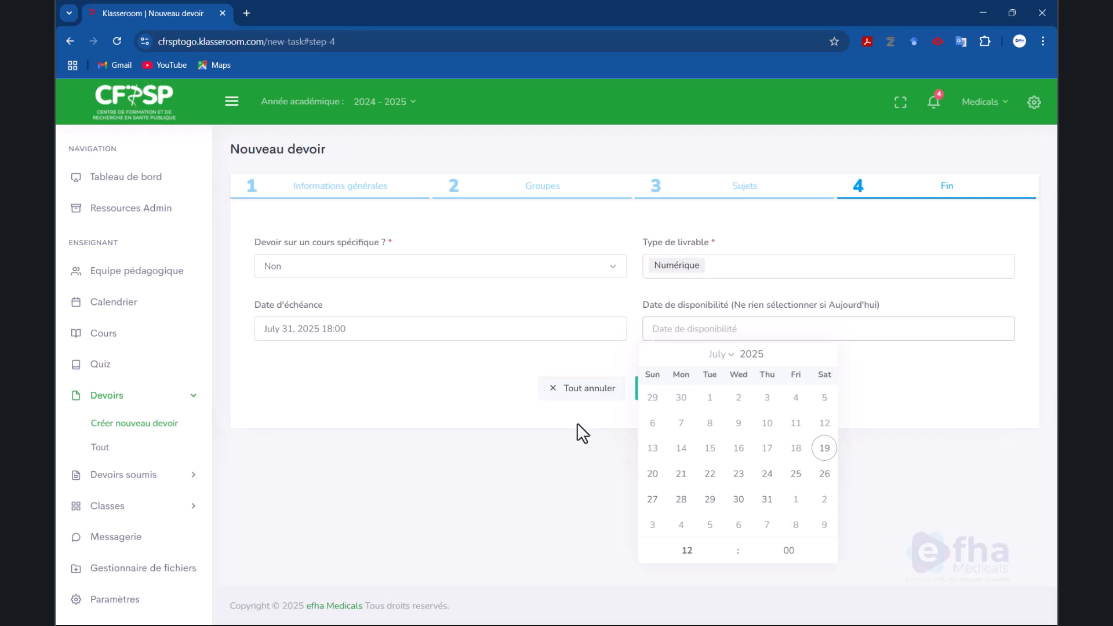
left_click(470, 393)
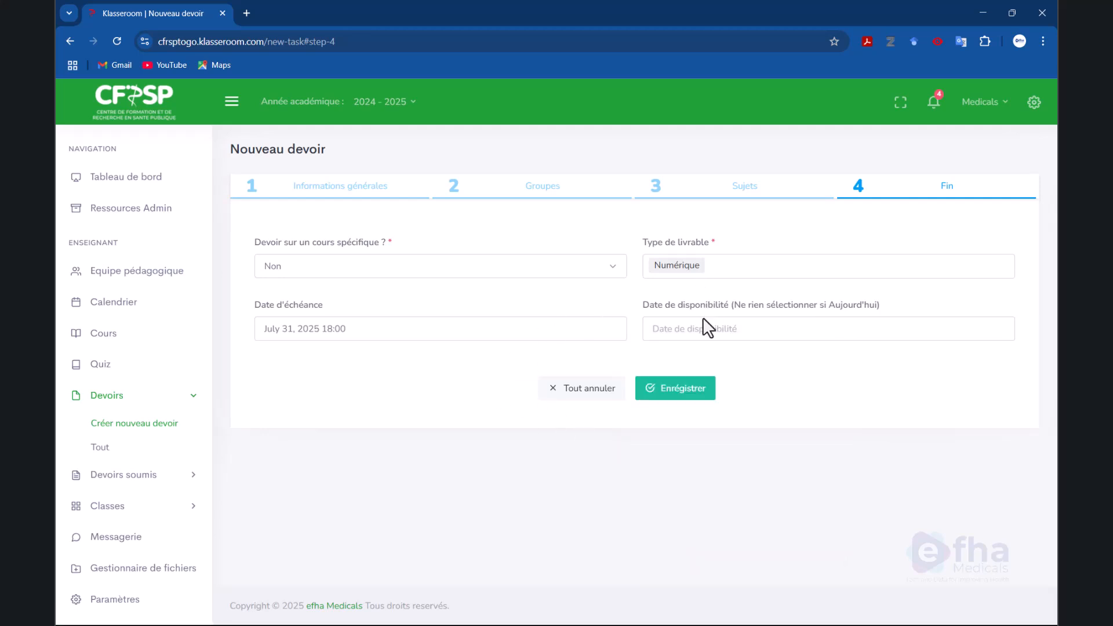
left_click(671, 389)
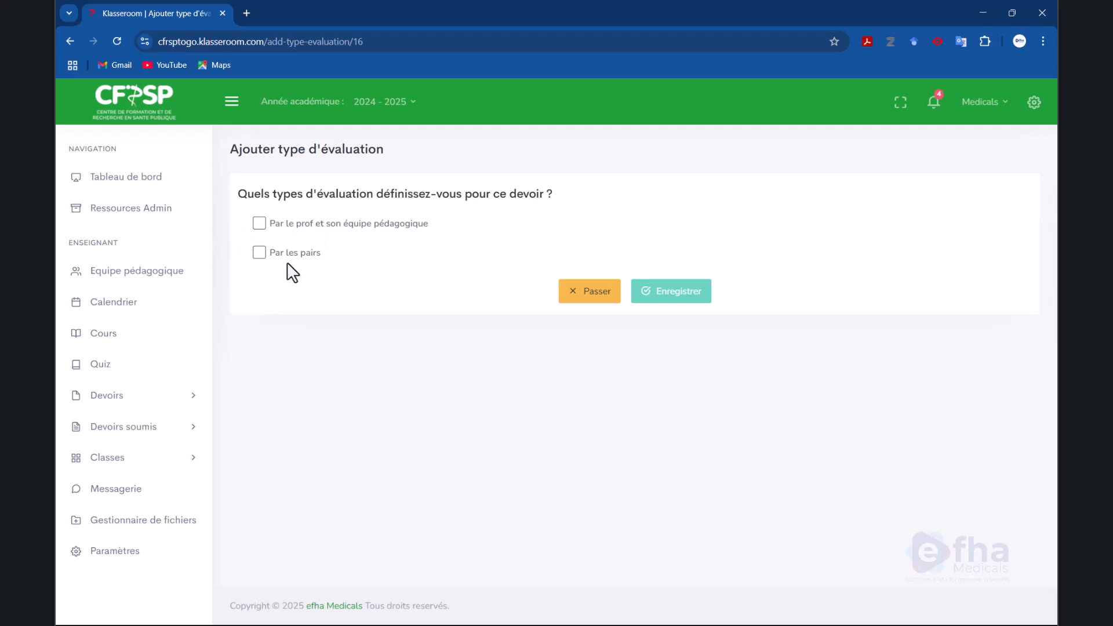
Step: Assign evaluation to the teacher and teaching team with the grade type "Une note pour toute l'équipe", and save it
left_click(259, 224)
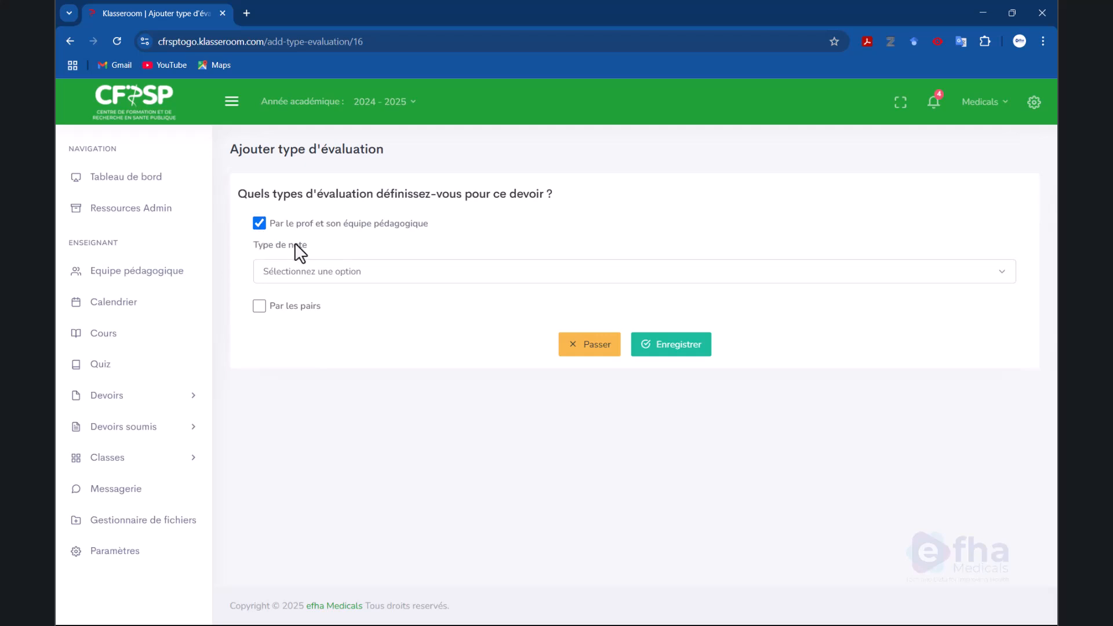
left_click(305, 271)
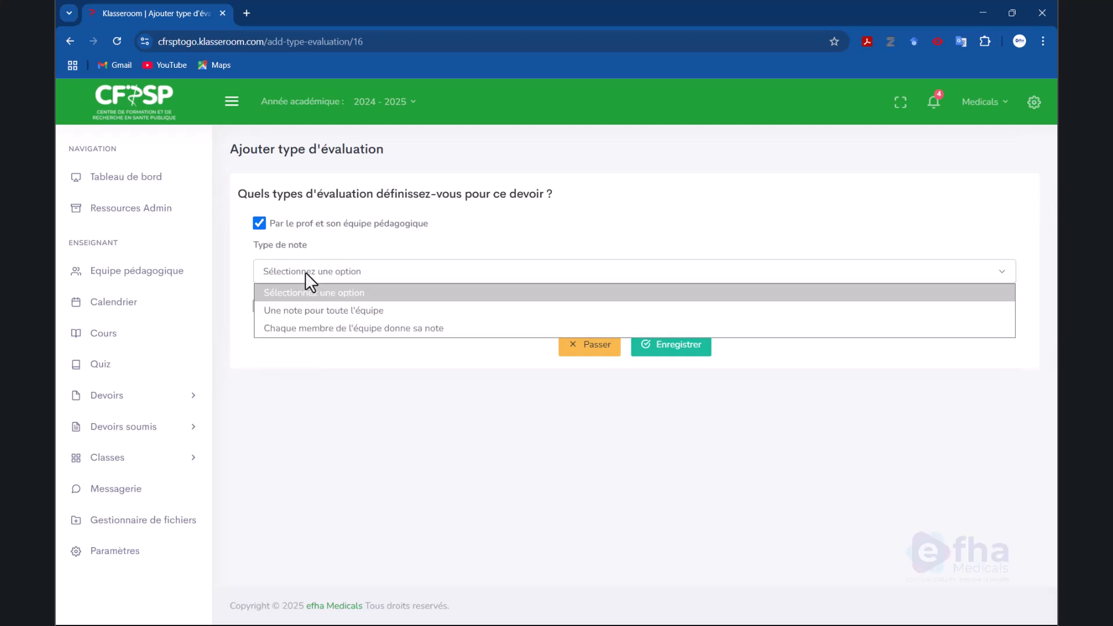
left_click(328, 312)
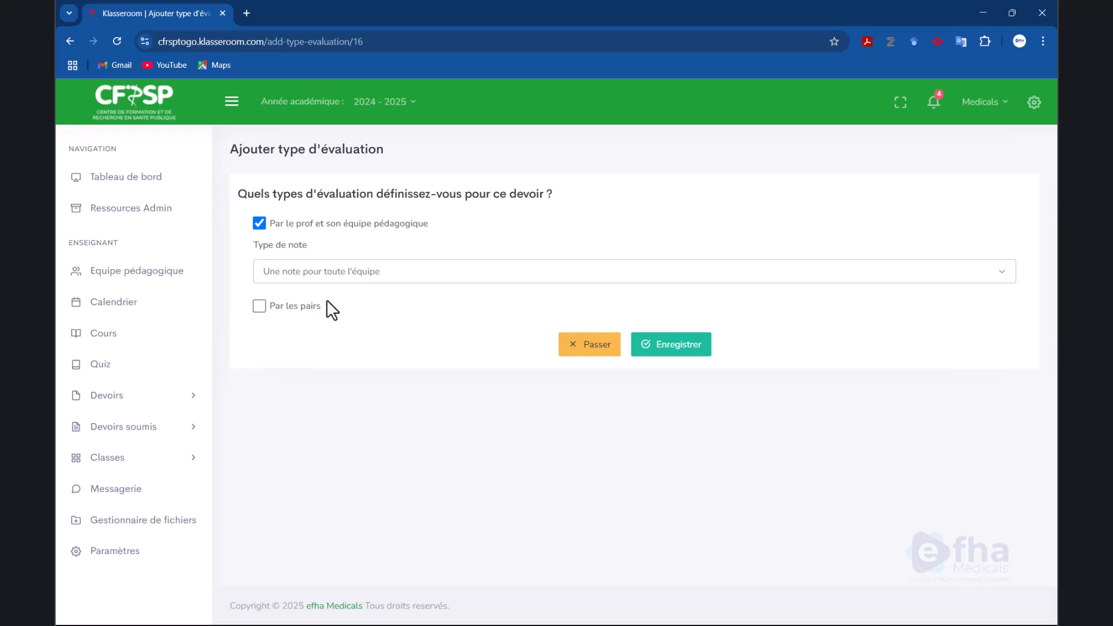
left_click(671, 351)
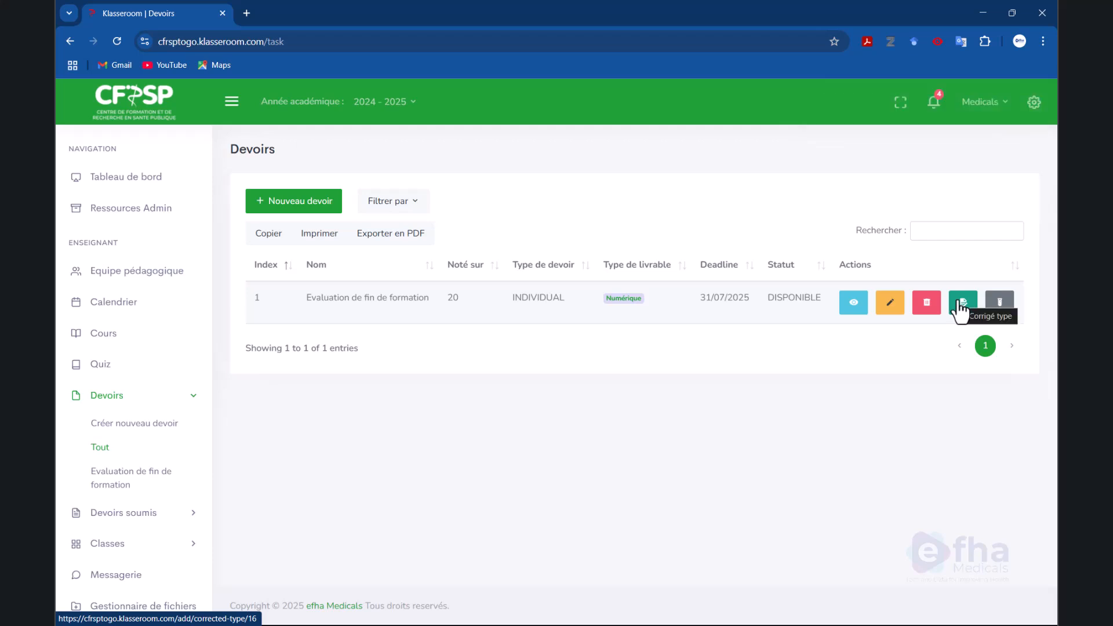
Step: Open the model-answer (Corrigé type) page of the "Evaluation de fin de formation" assignment
left_click(960, 304)
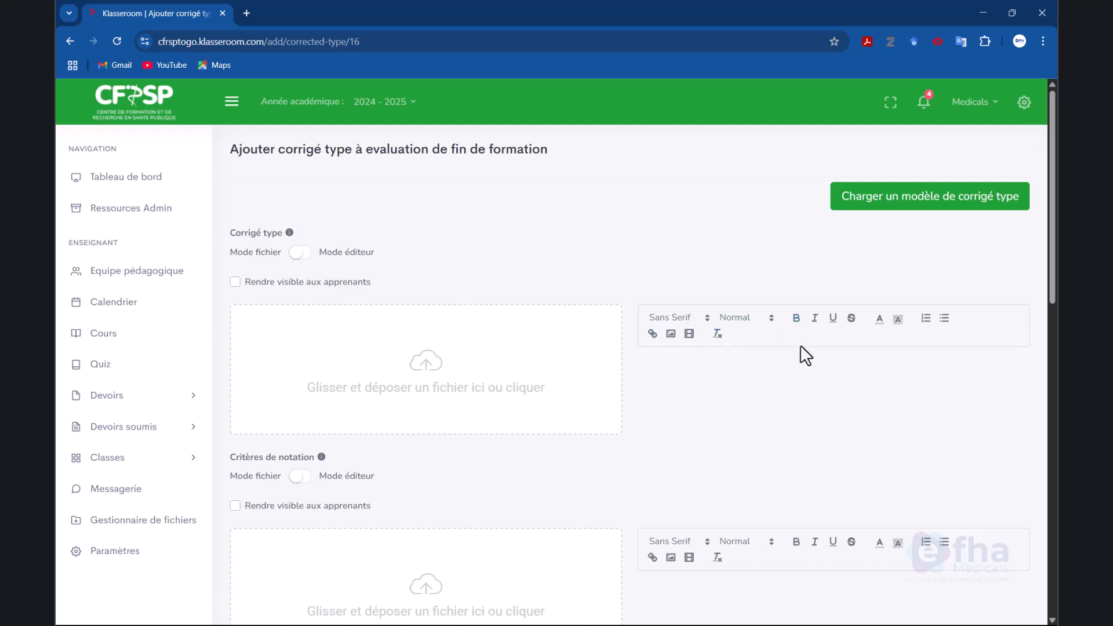
left_click(305, 254)
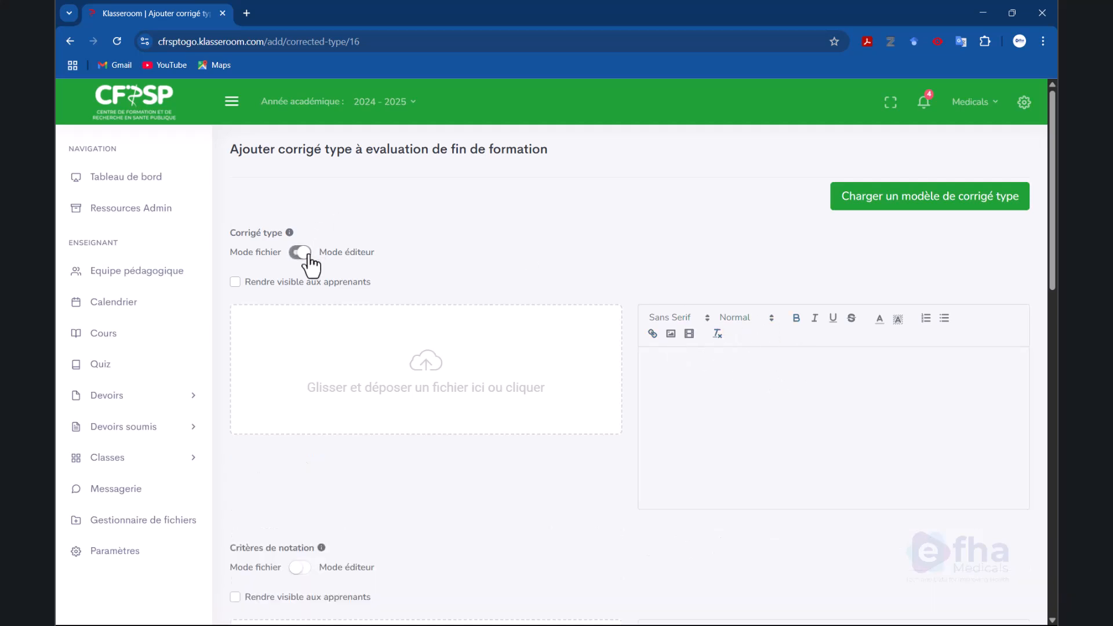
left_click(308, 255)
left_click(307, 255)
left_click(307, 255)
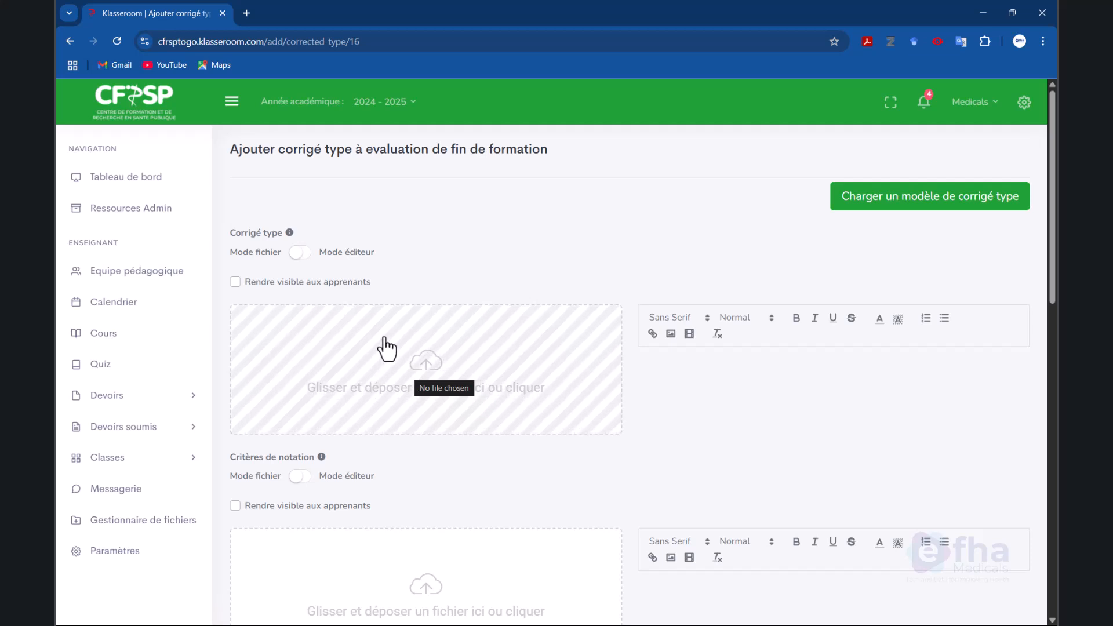
left_click(299, 252)
left_click(734, 398)
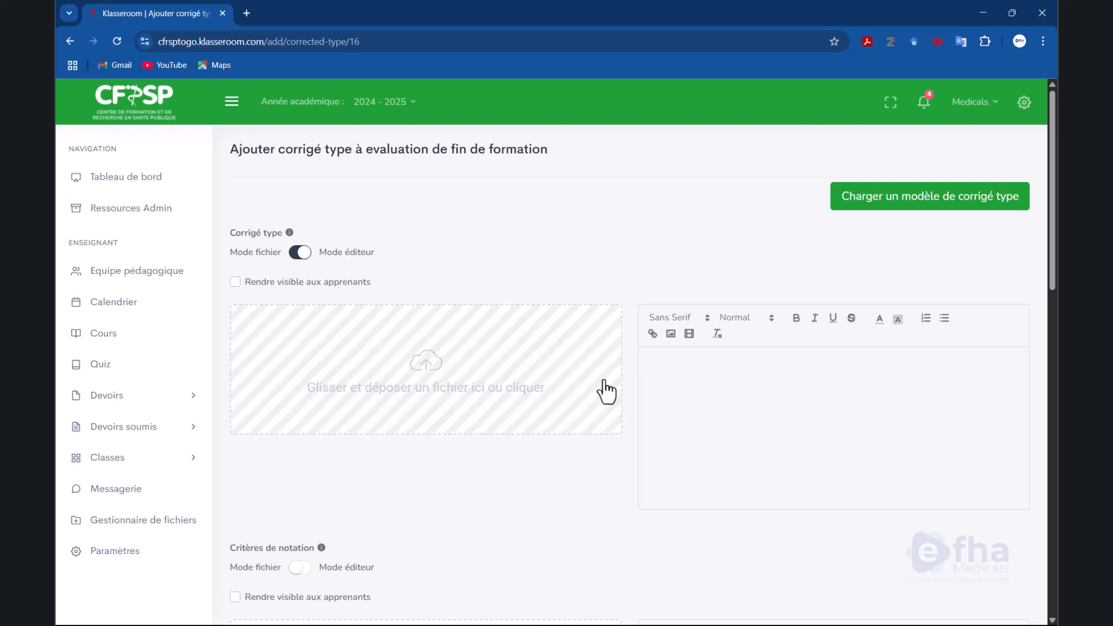
left_click(299, 252)
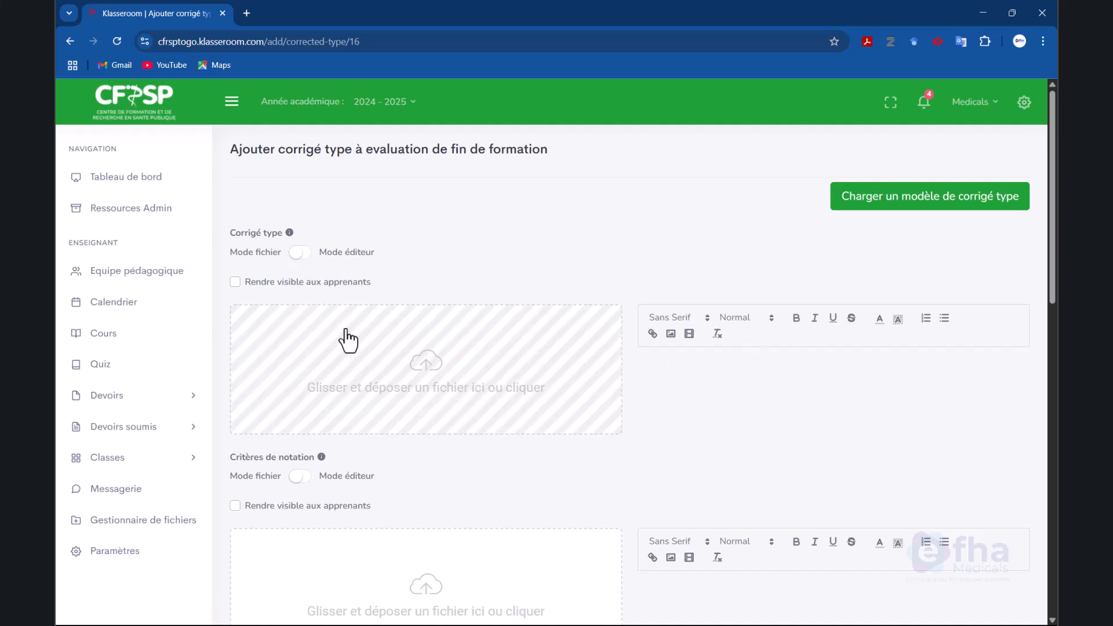
Step: Upload poster22.pdf from the Downloads folder as the assignment's model answer file
left_click(372, 368)
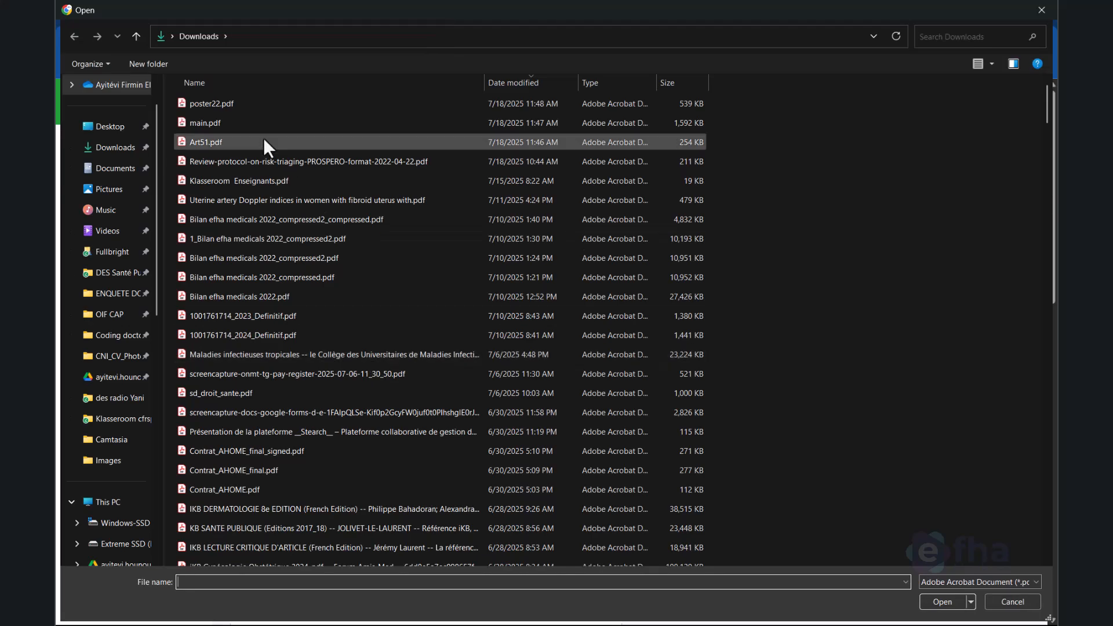
left_click(249, 107)
left_click(928, 603)
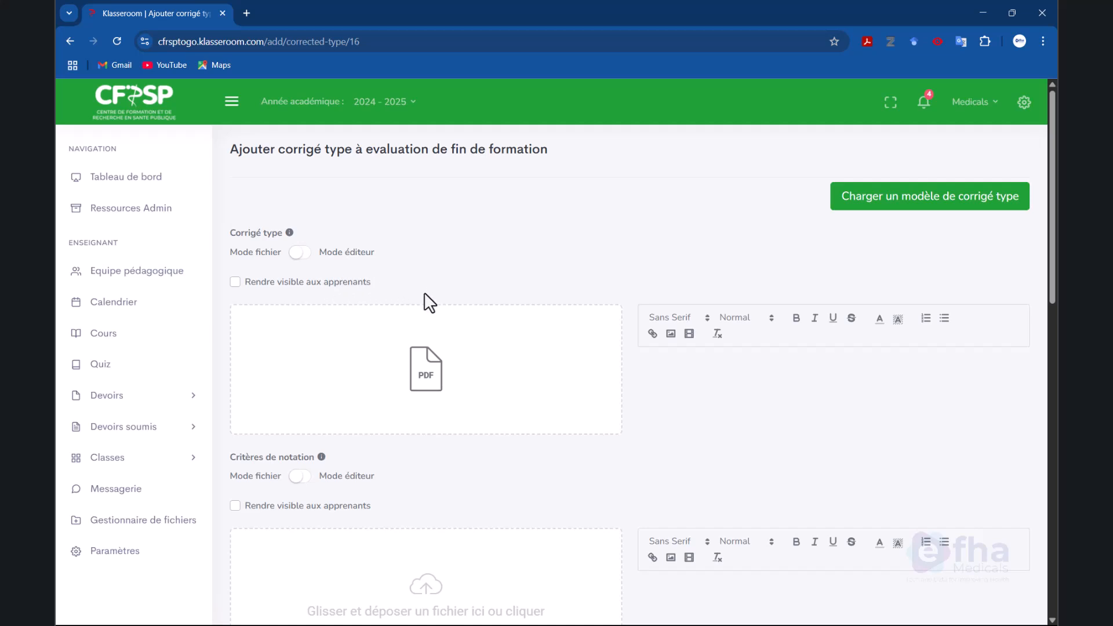
scroll(441, 347, "down", 4)
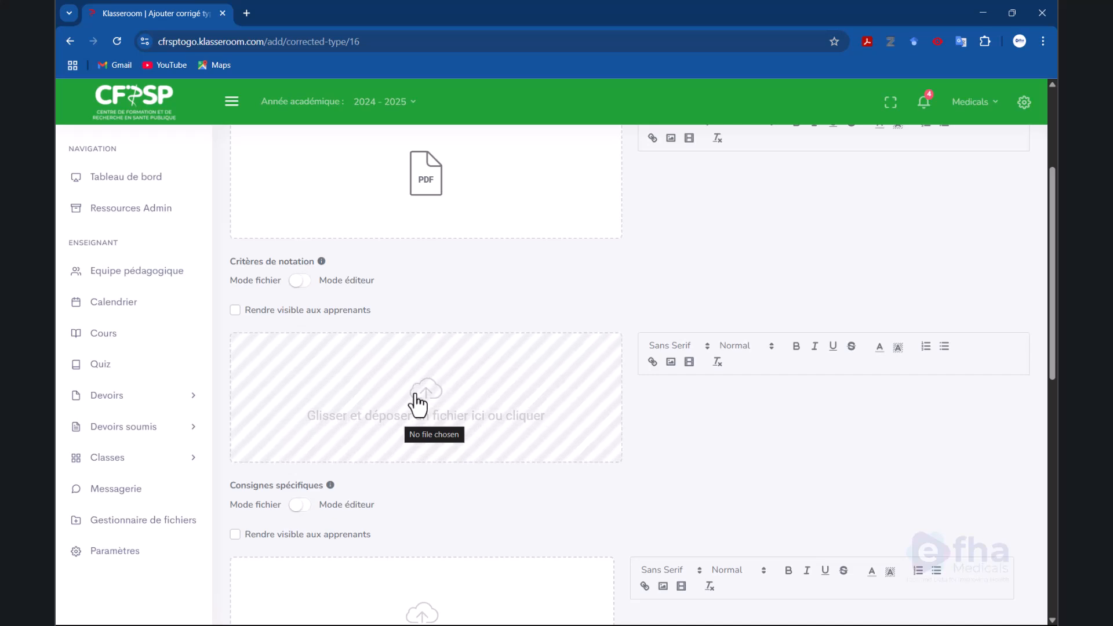
Step: Switch the grading criteria (Critères de notation) to editor mode and enter "Respect de la date de soumission : 5 points" as the first line
left_click(302, 281)
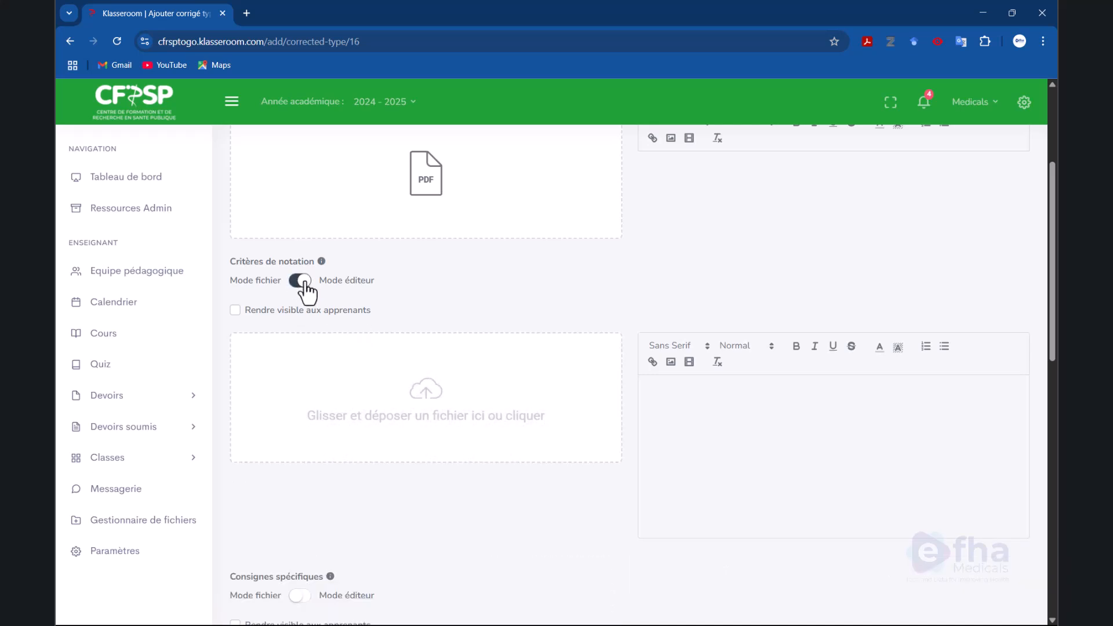
left_click(764, 418)
type("Respect de ")
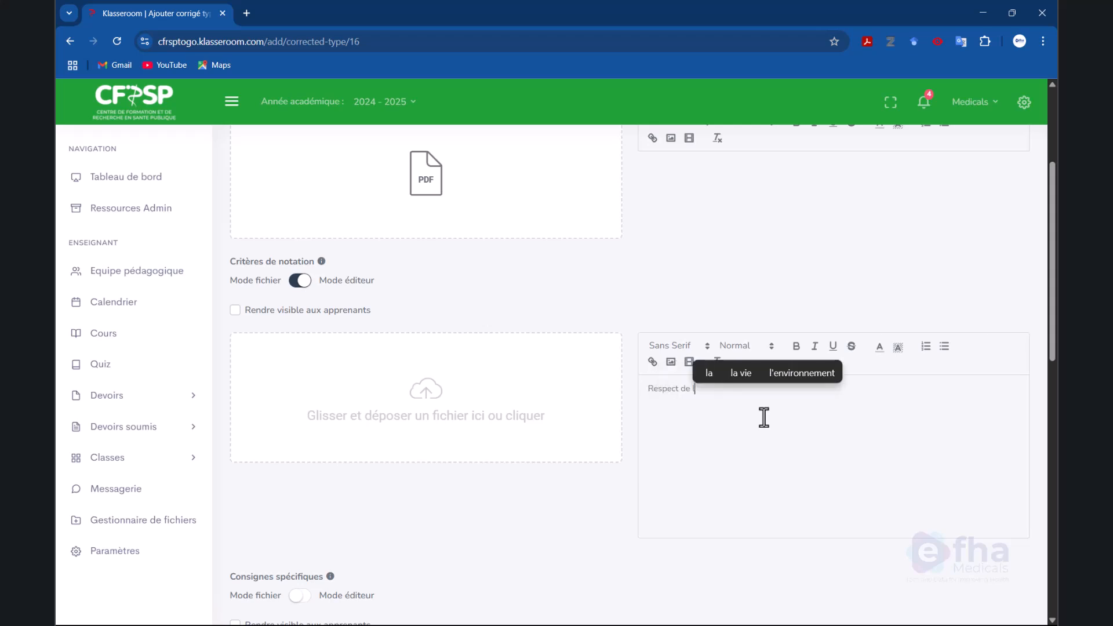
type("la date de sou")
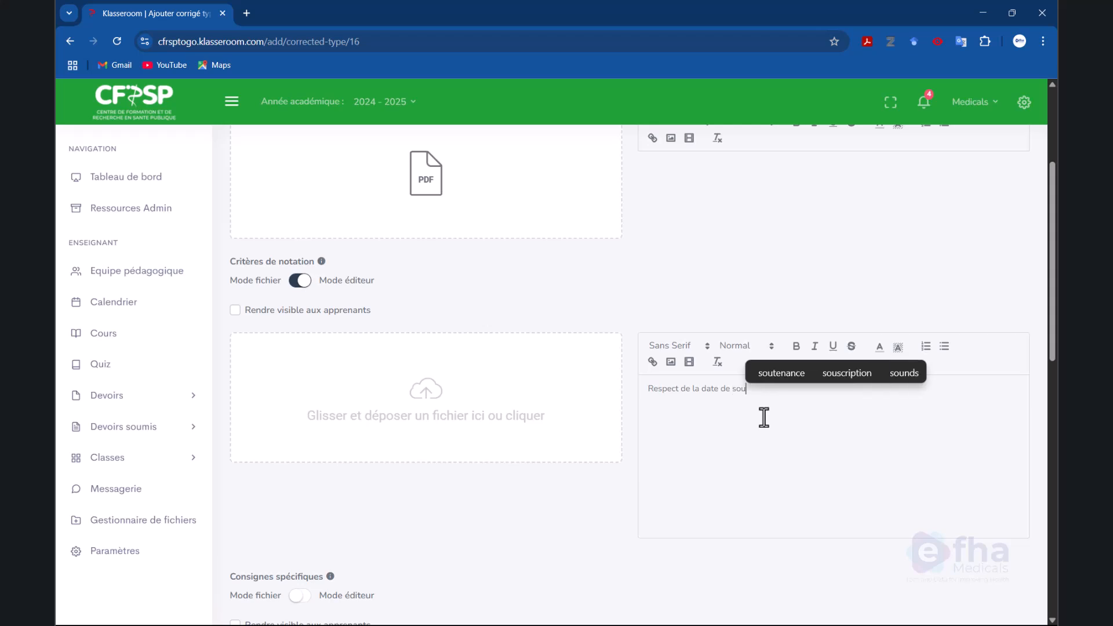
type("mission : ")
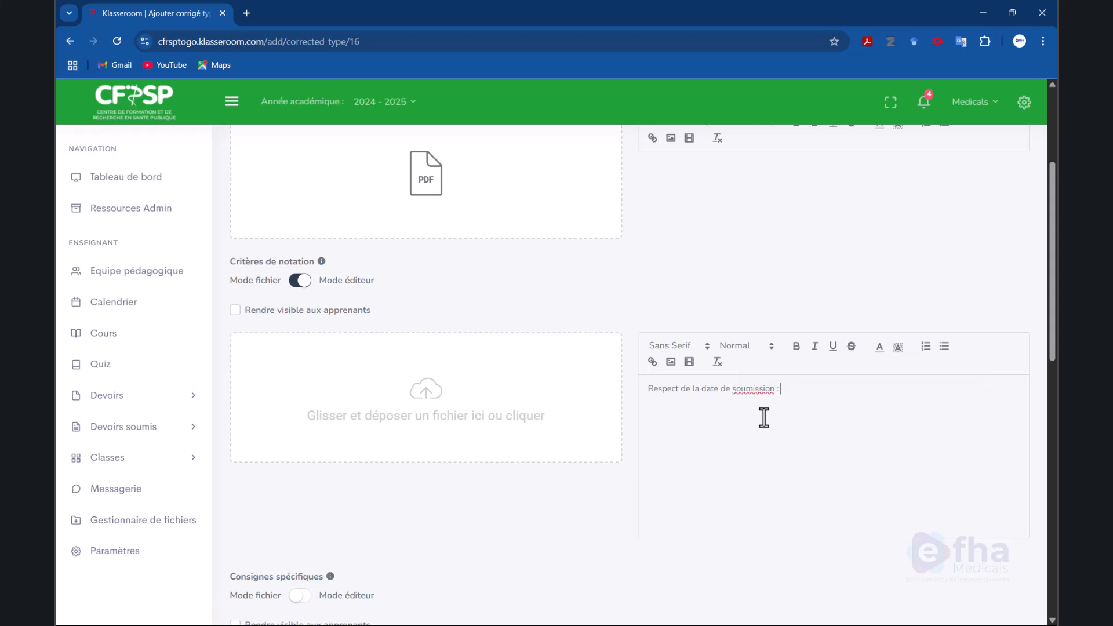
type("5 points")
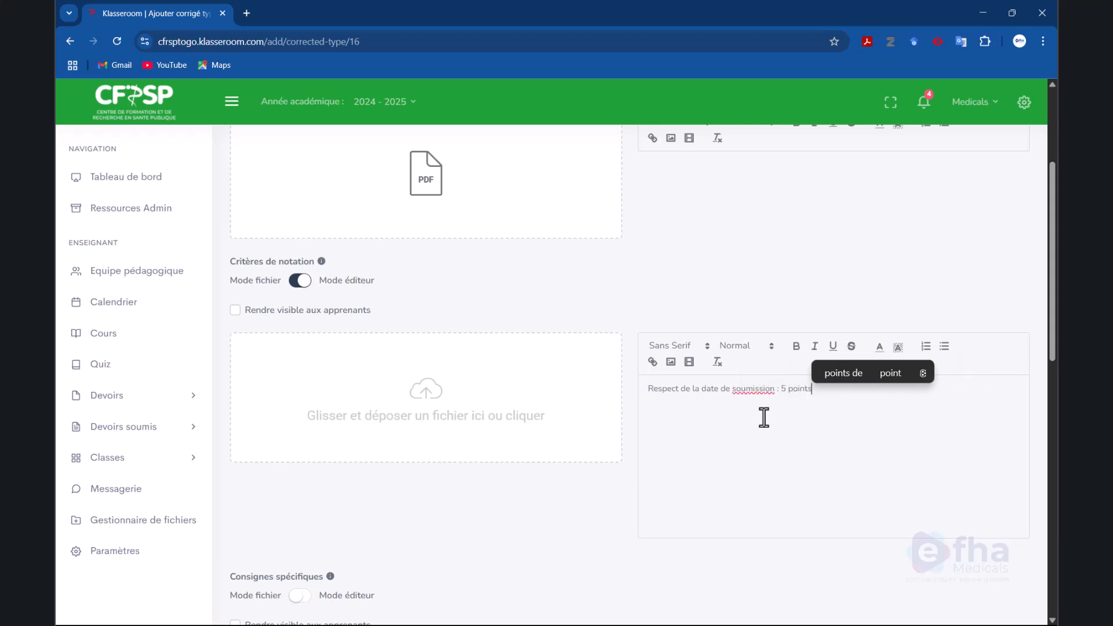
key("Return")
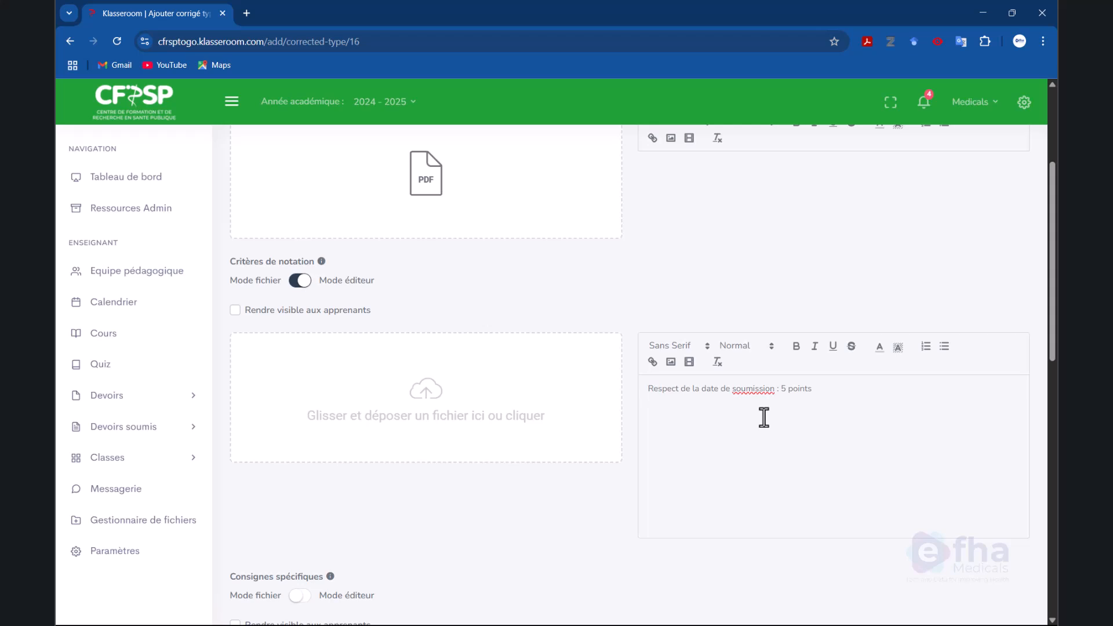
Step: Add the second grading criterion "Clarté du contenu : 5 points" on its own line
type("Clarté u")
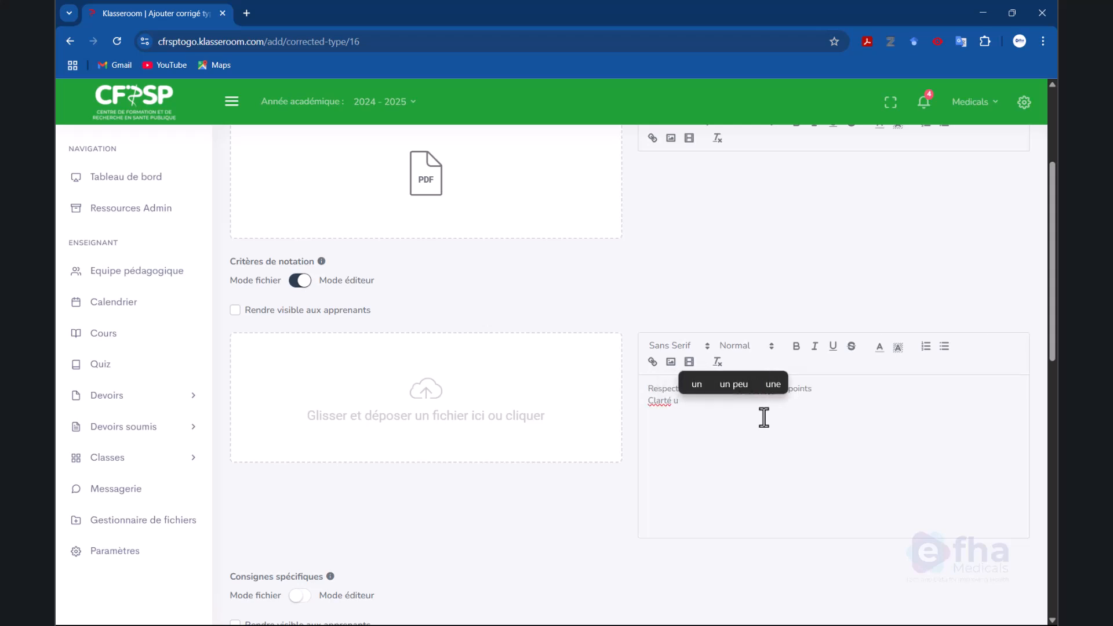
key("BackSpace")
type("du ")
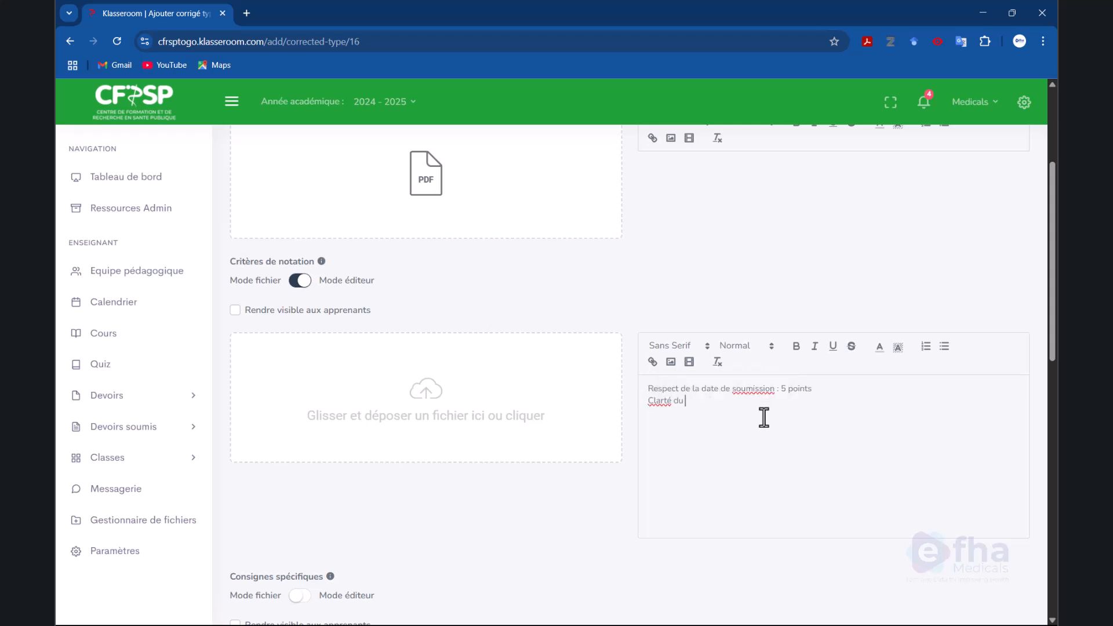
type("contenu ")
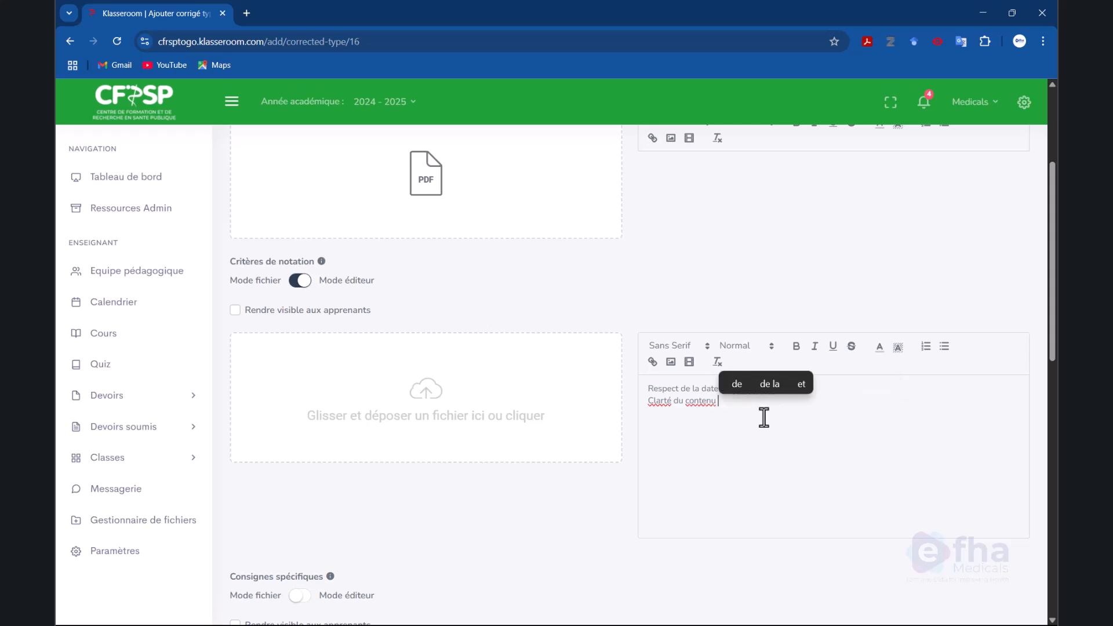
type(": 5 points")
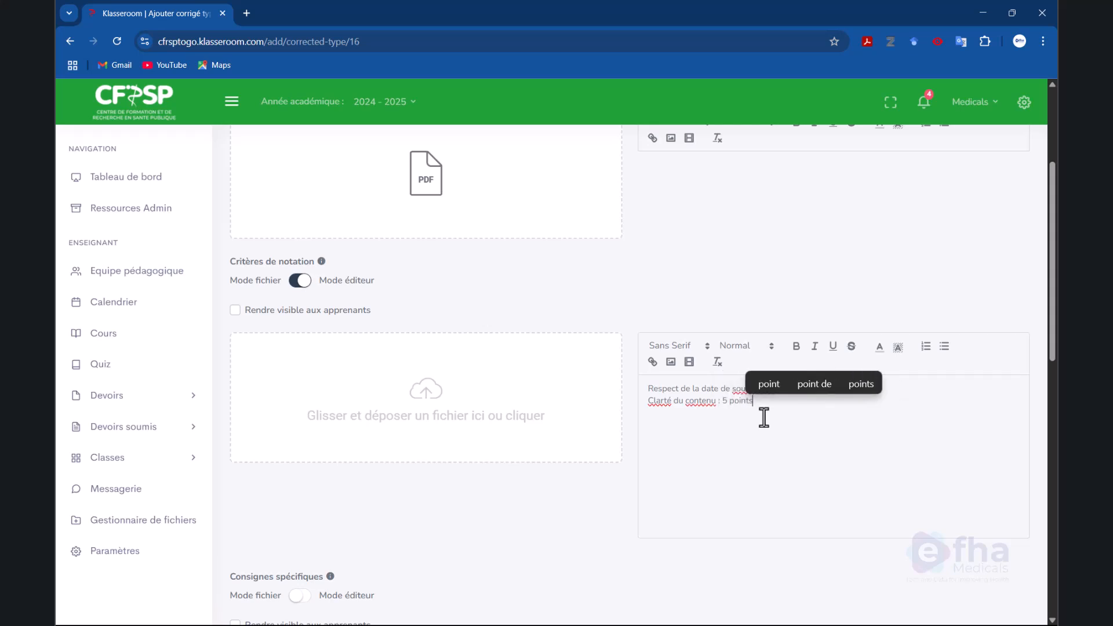
key("Return")
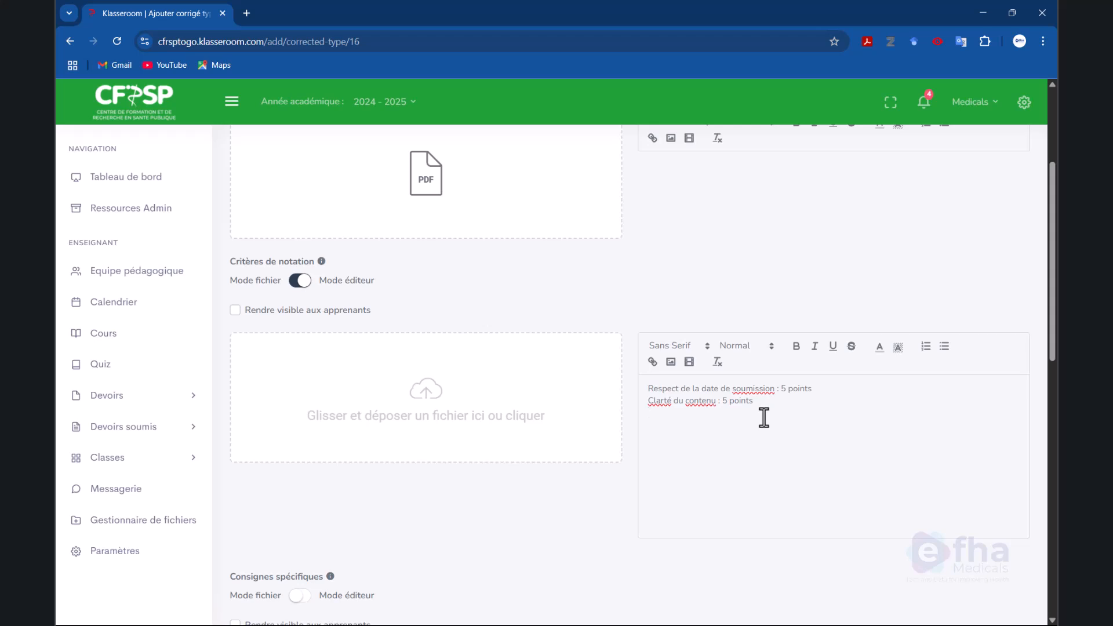
Step: Add the third grading criterion "Fond du rendu : 10 points" below the content clarity criterion
type("Fon")
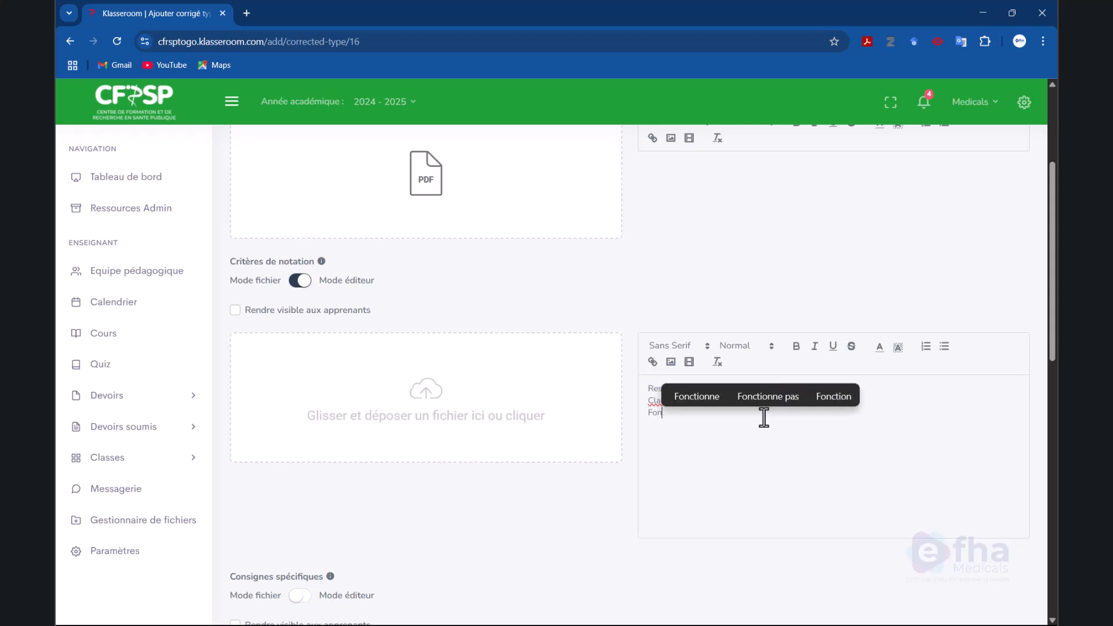
type("d du rend")
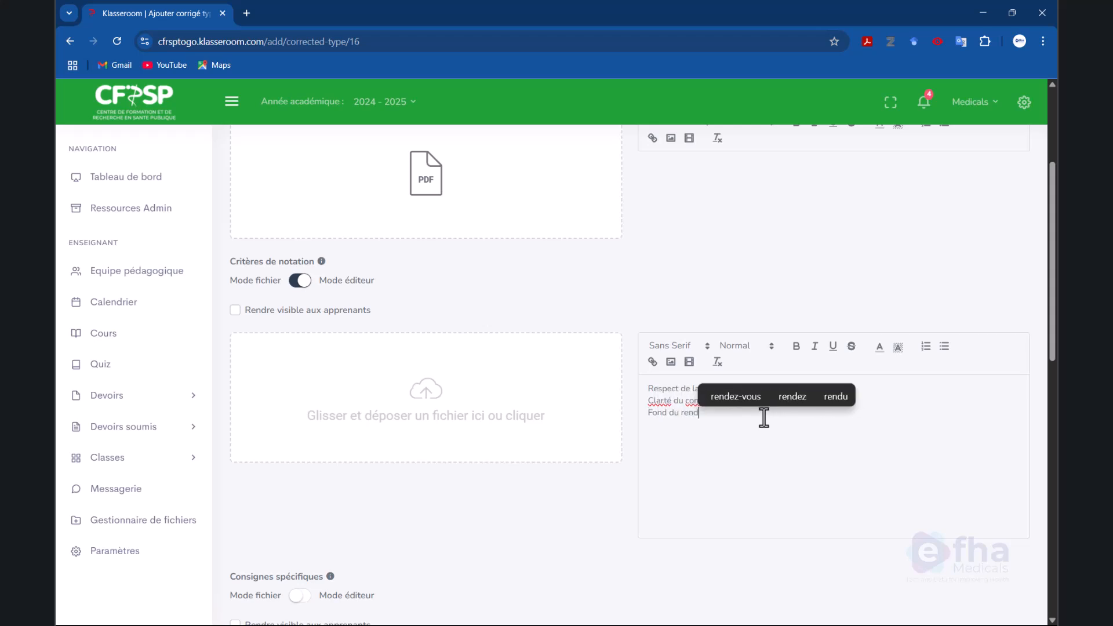
type("u:")
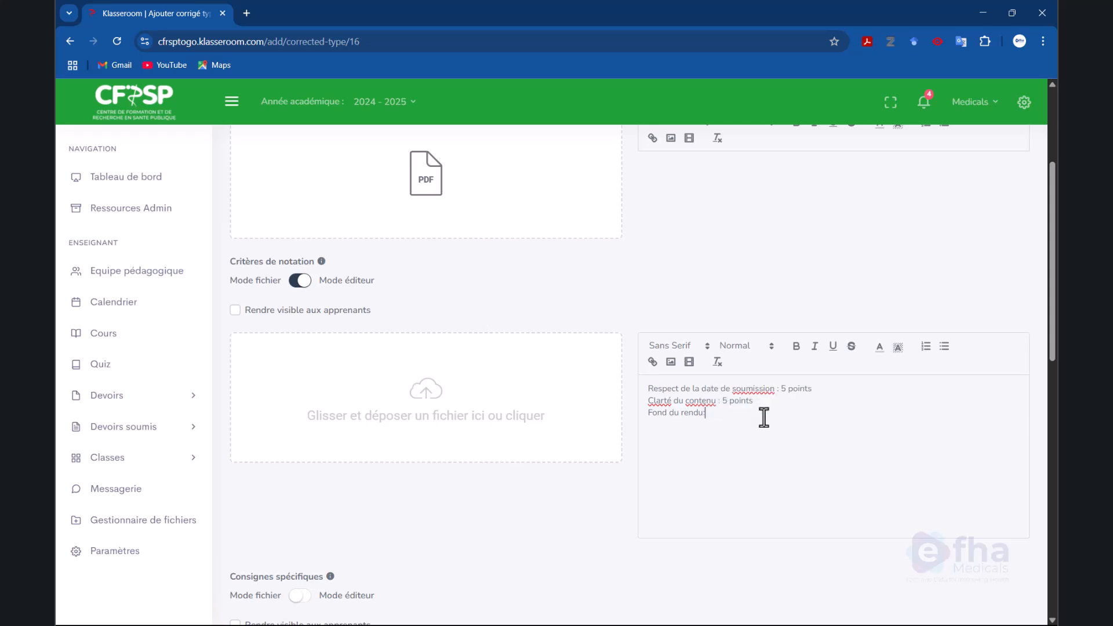
key("BackSpace")
type(": 10 points")
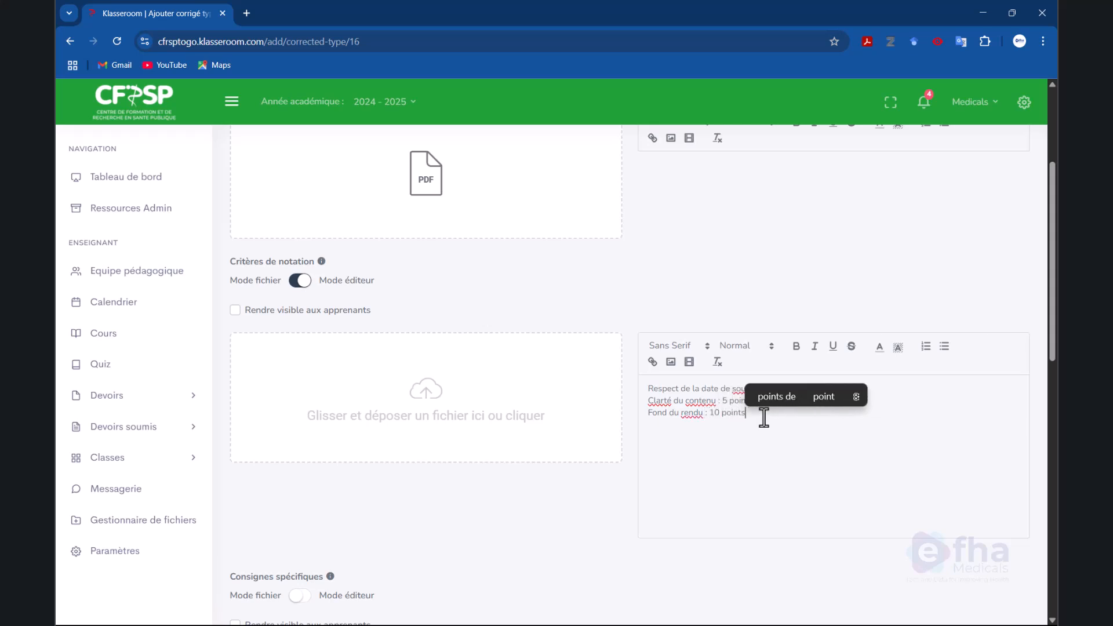
left_click(741, 450)
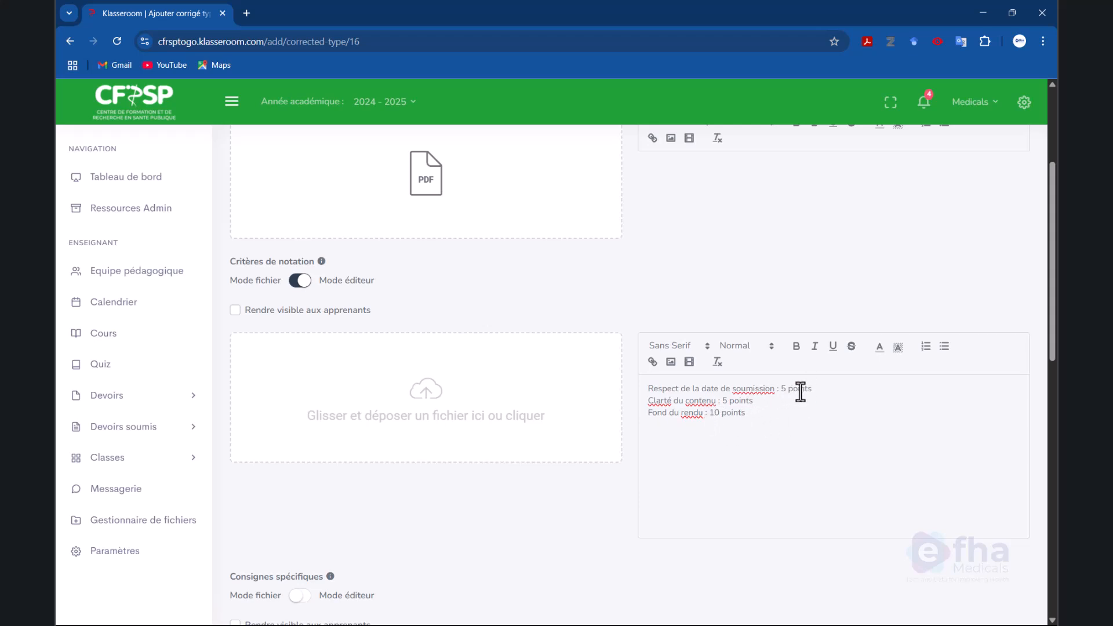
Step: Make the grading criteria visible to learners and format the three criteria as a numbered list
left_click(236, 312)
left_click_drag(770, 418, 643, 387)
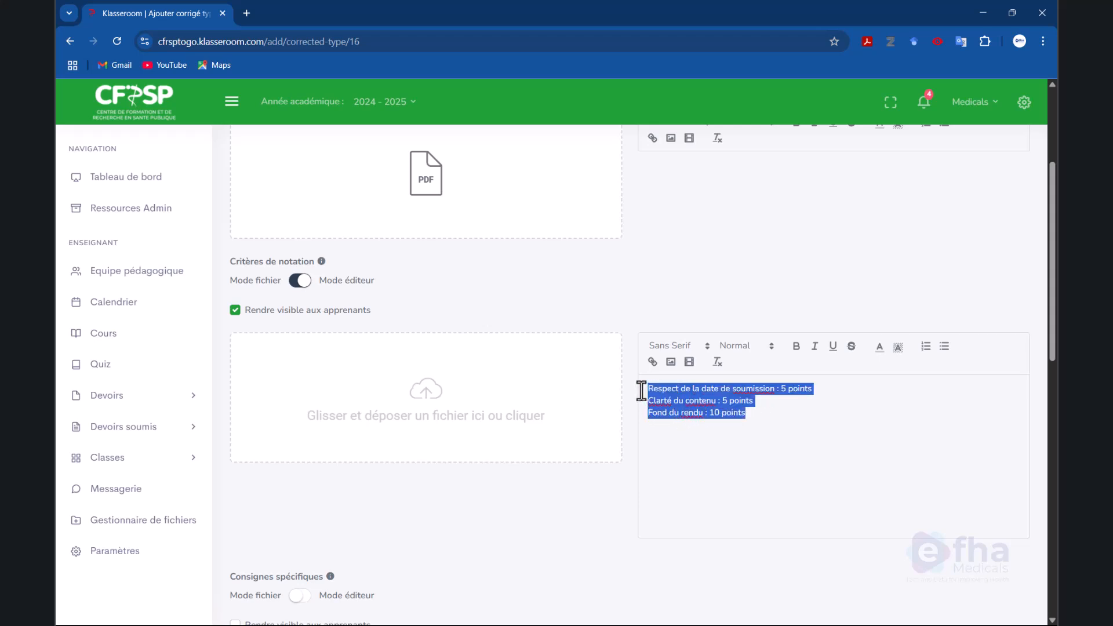
left_click(924, 347)
left_click(852, 442)
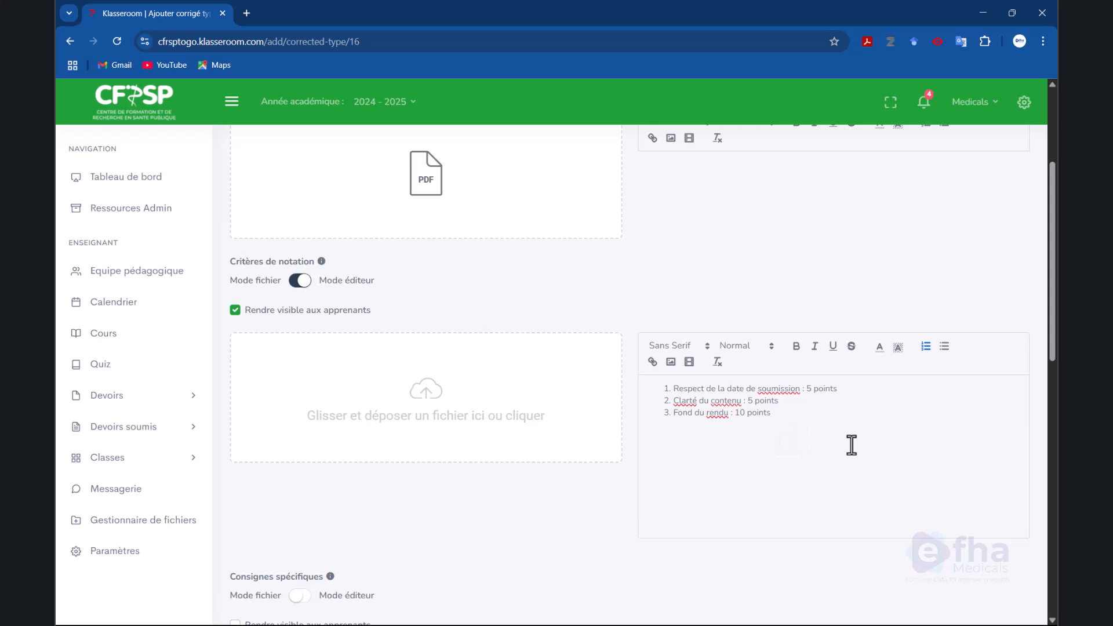
Step: Switch the specific instructions (Consignes spécifiques) to editor mode and enter "Utiliser Police Arial Taille 12"
scroll(408, 455, "down", 5)
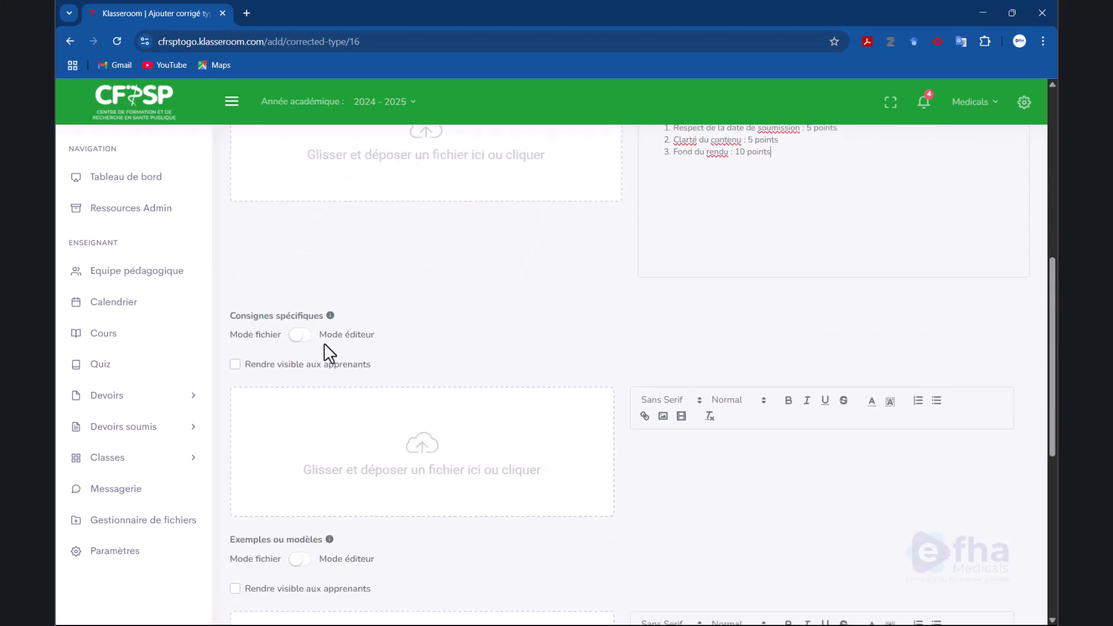
left_click(300, 338)
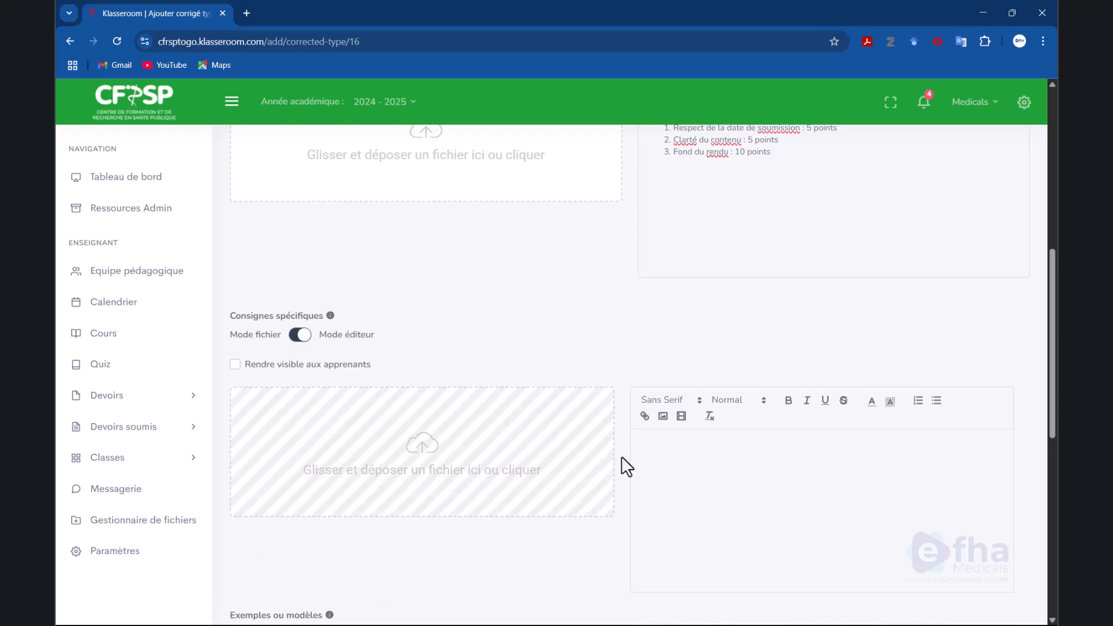
left_click(702, 464)
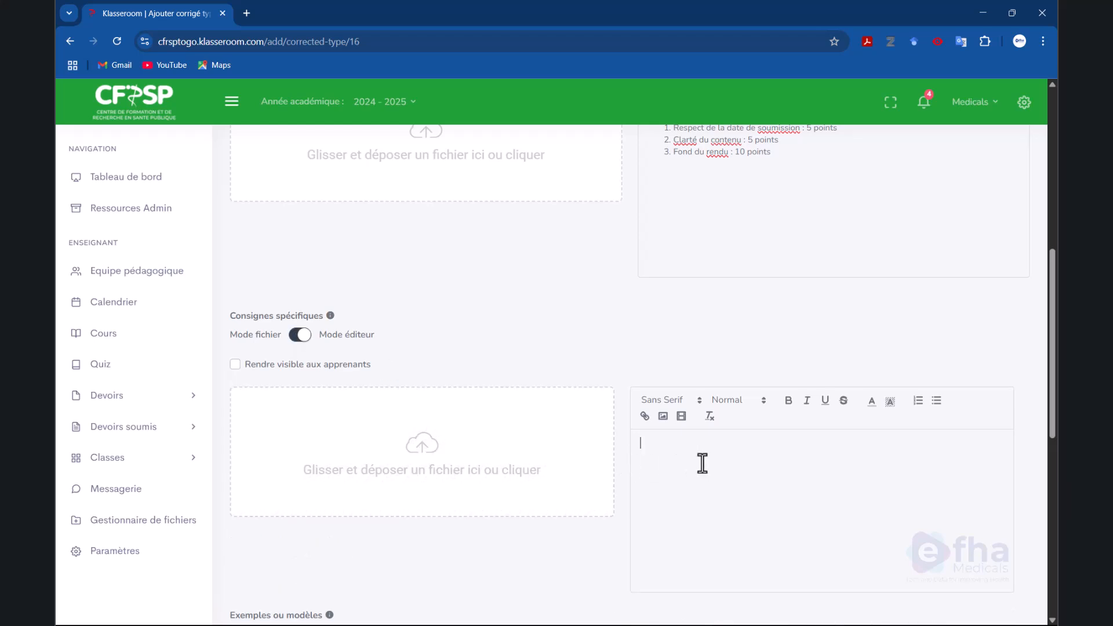
type("Utiliser")
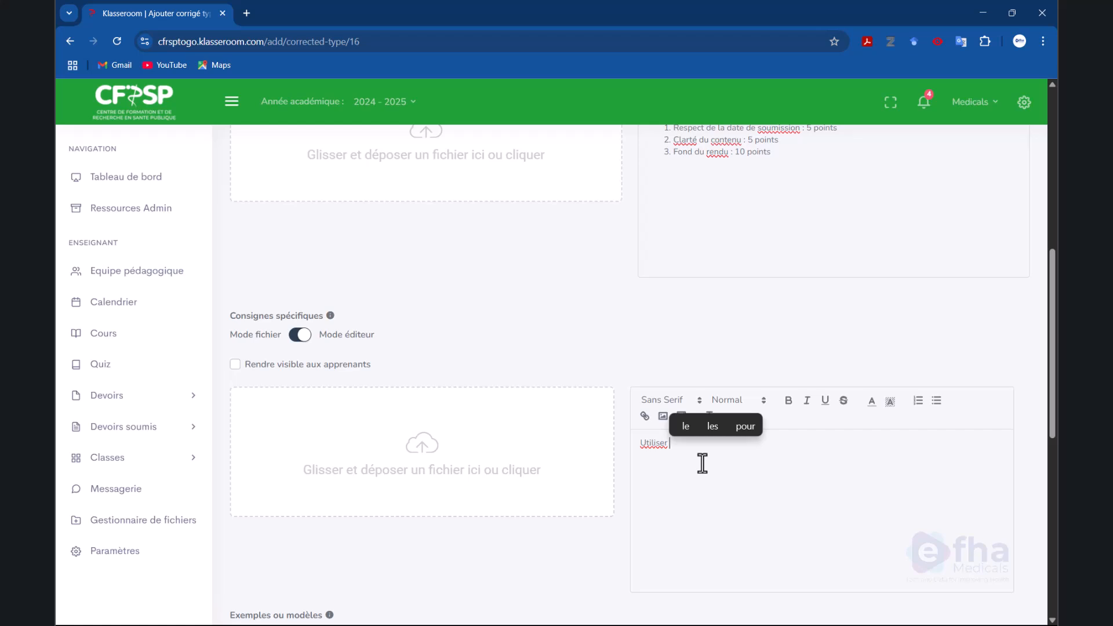
type(" Police A")
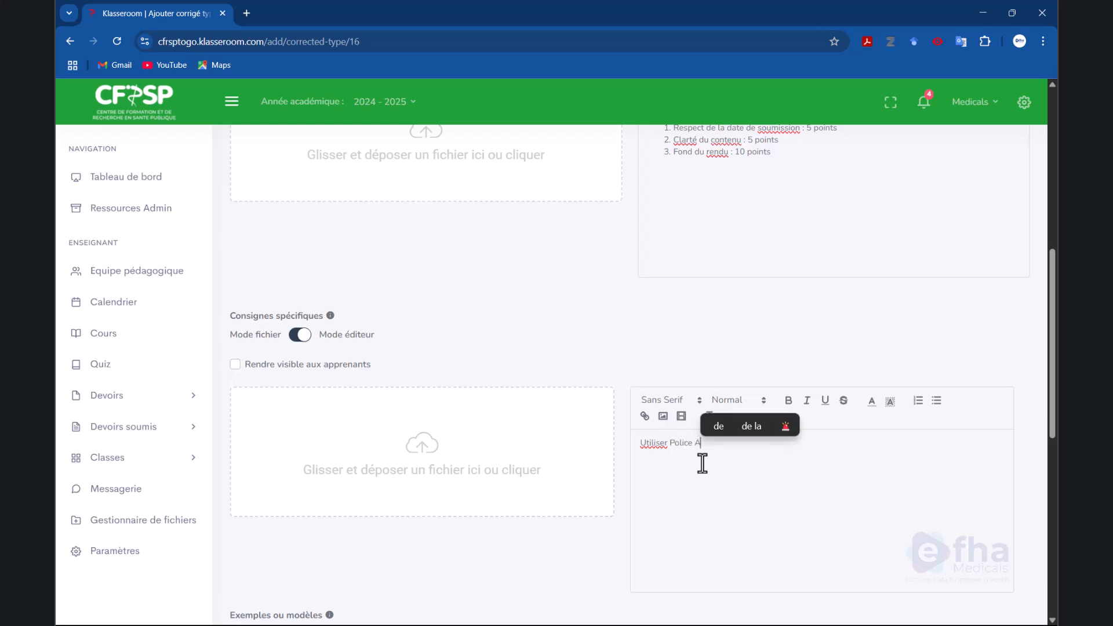
type("rial Tai")
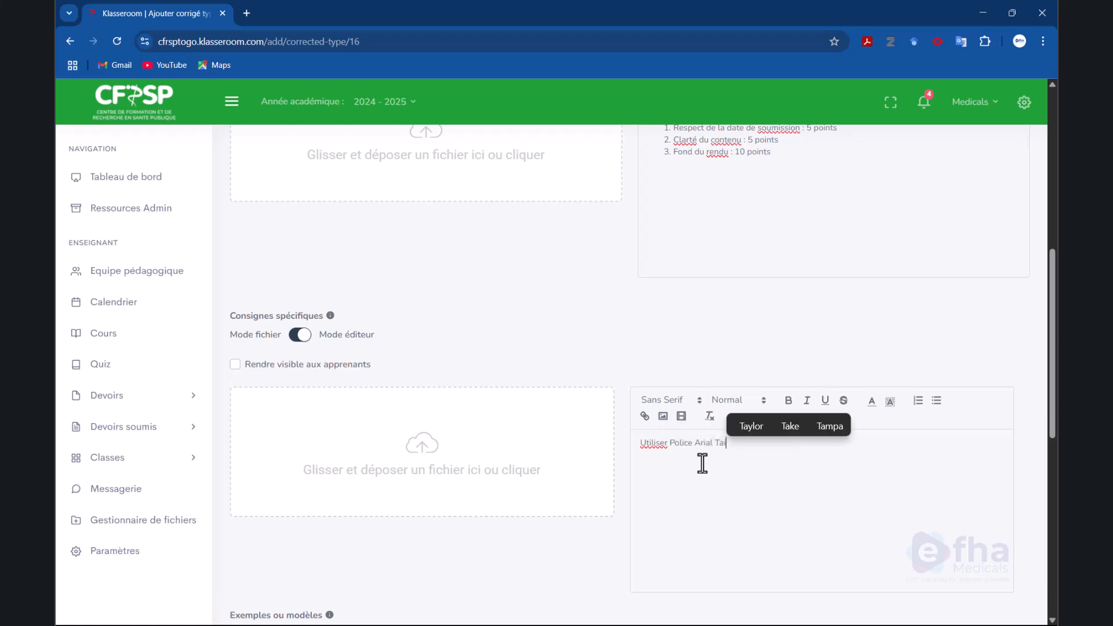
type("lle 12")
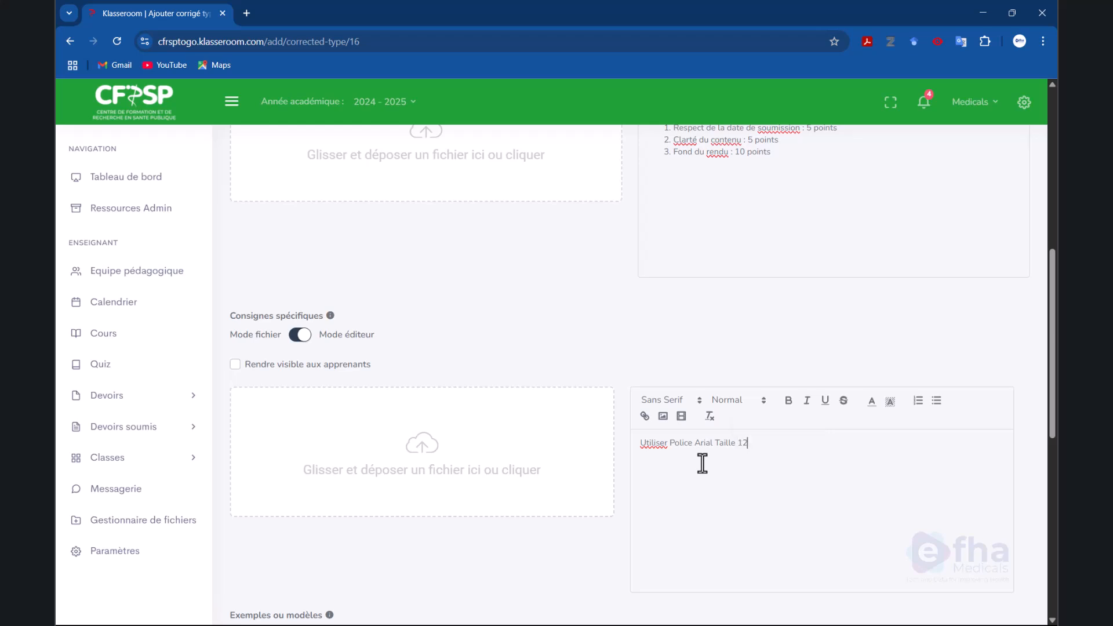
Step: Turn the font instruction into a numbered list and add "Interligne 1" as the second item
left_click(651, 442)
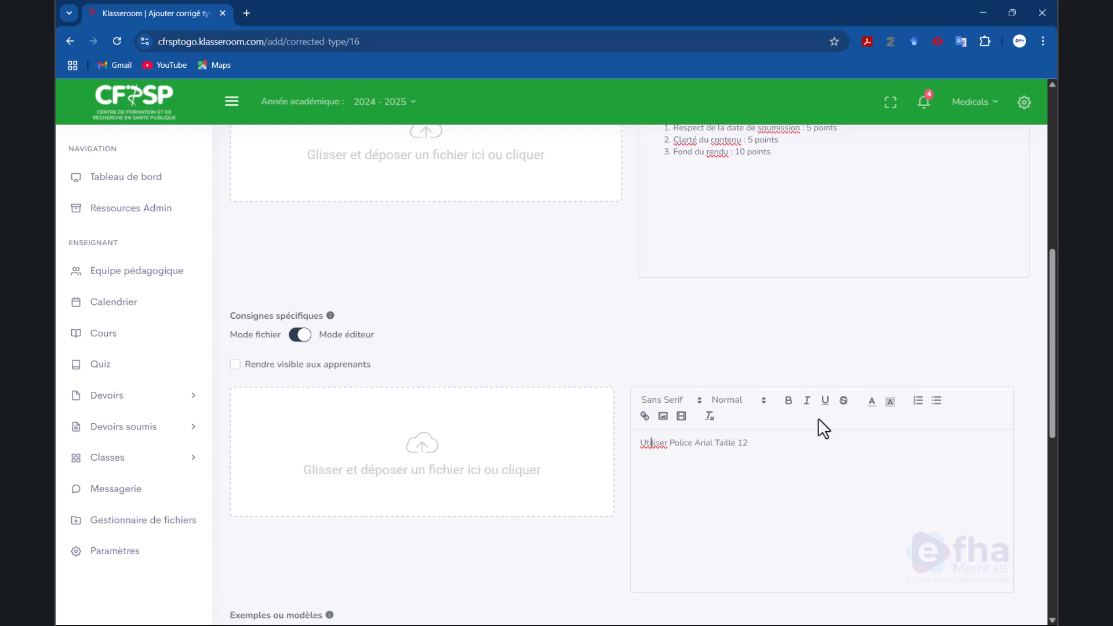
left_click(919, 409)
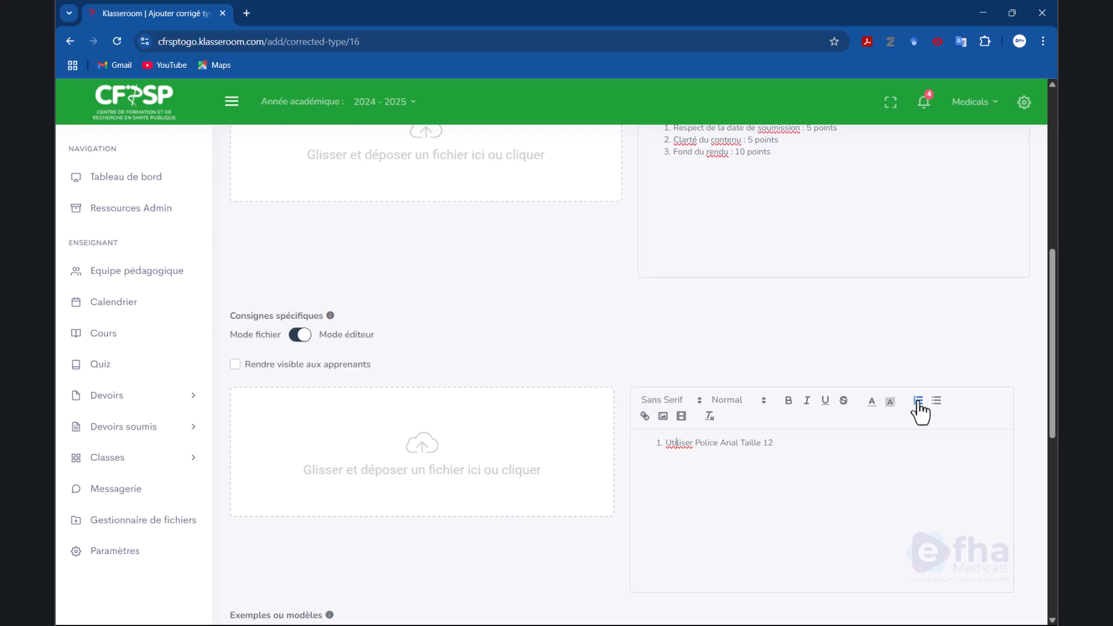
left_click(826, 446)
type("Interligne ")
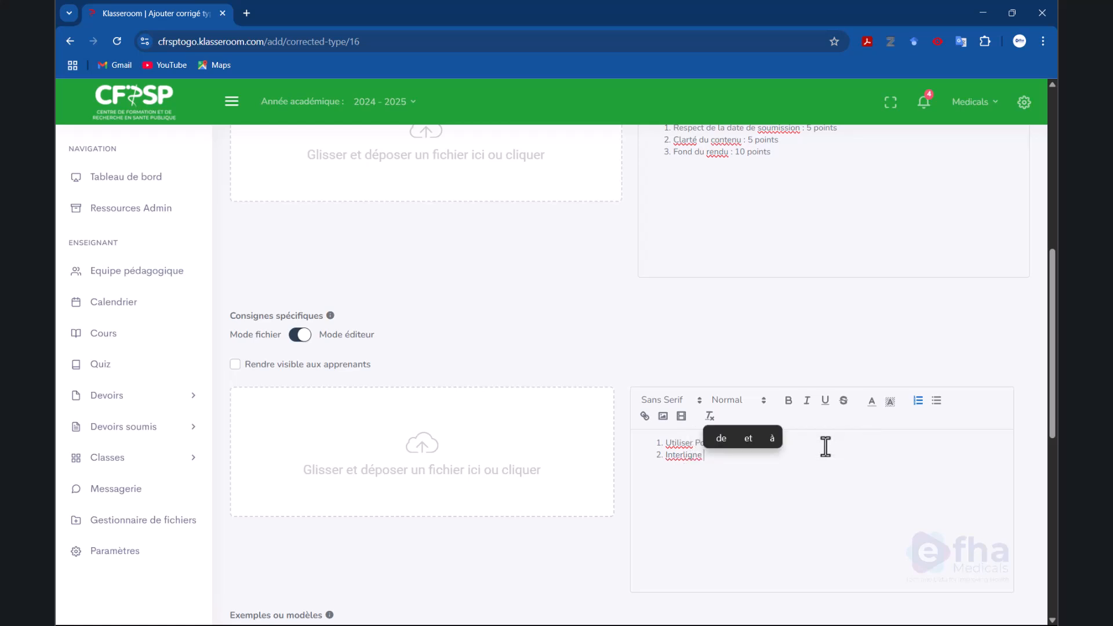
type("1")
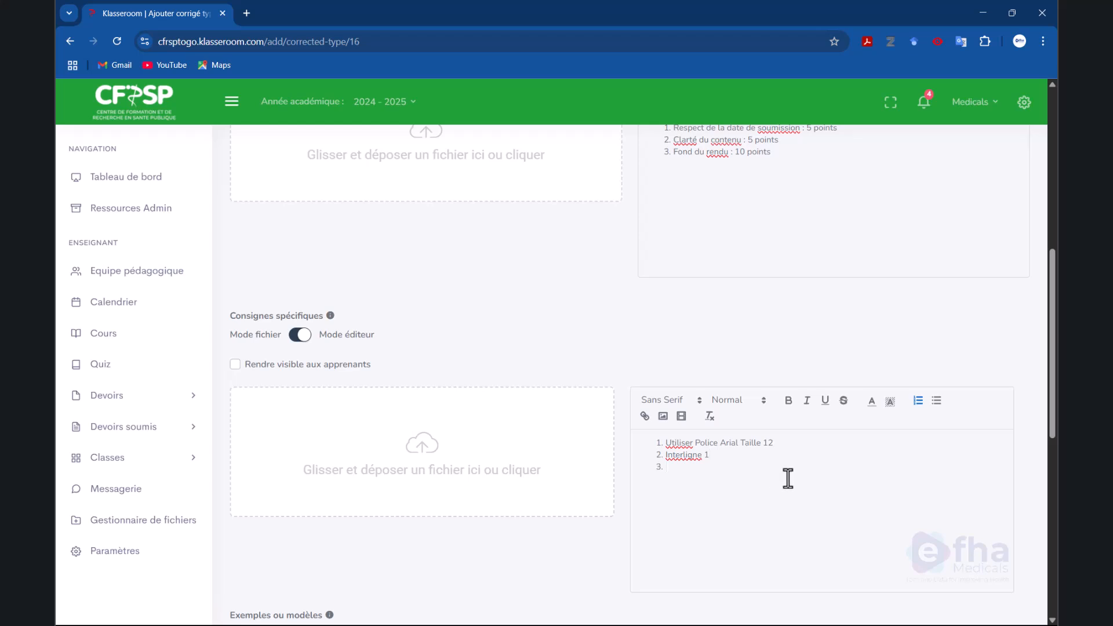
Step: Add "Ajouter une page de garde" and "ajouter une table de matières interactive" as the third and fourth specific instructions
type("Ajouter une page de garde")
key("Return")
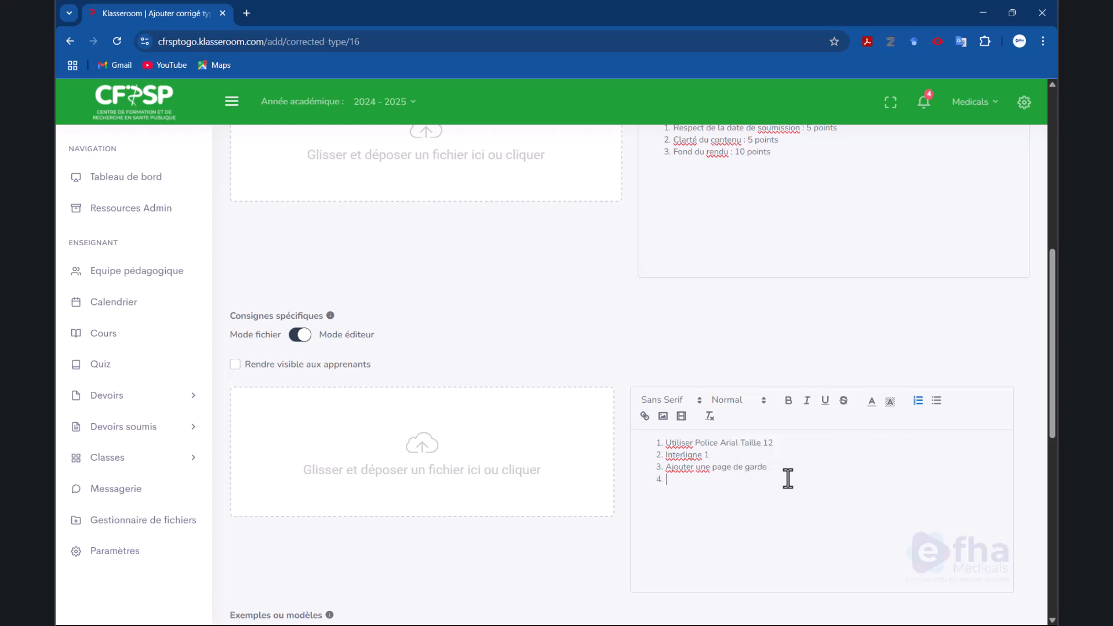
type("ajo")
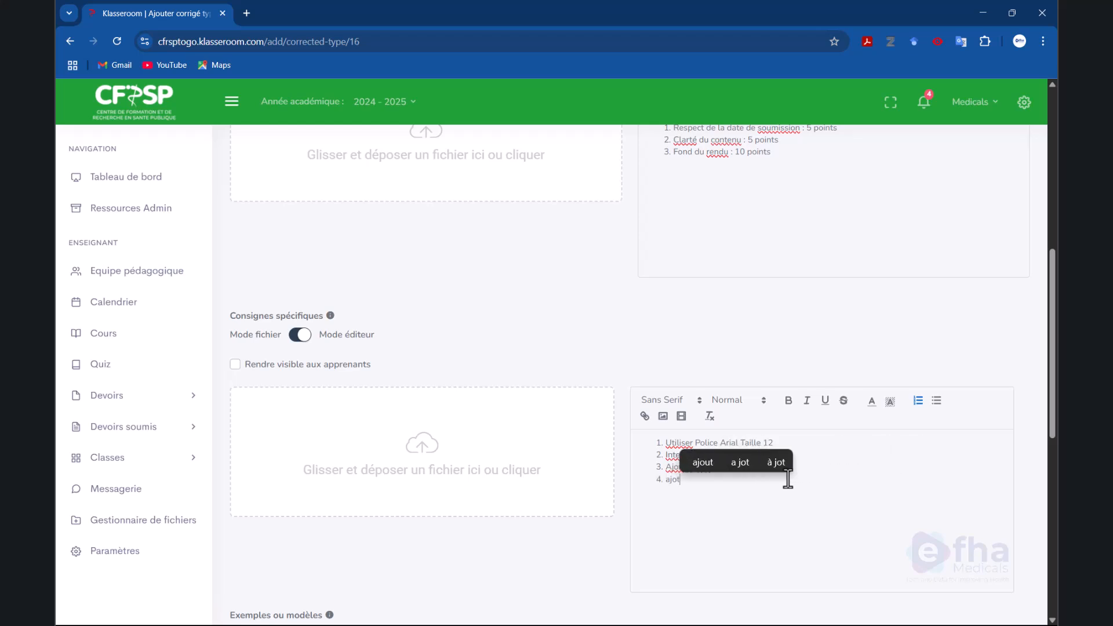
type("u")
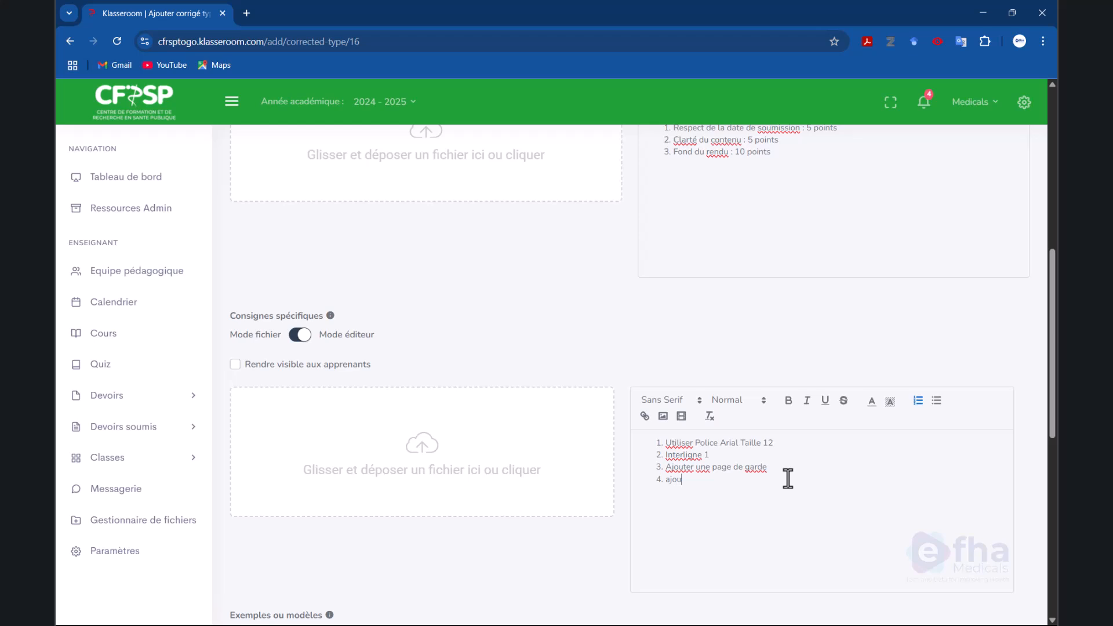
type("ter une tab")
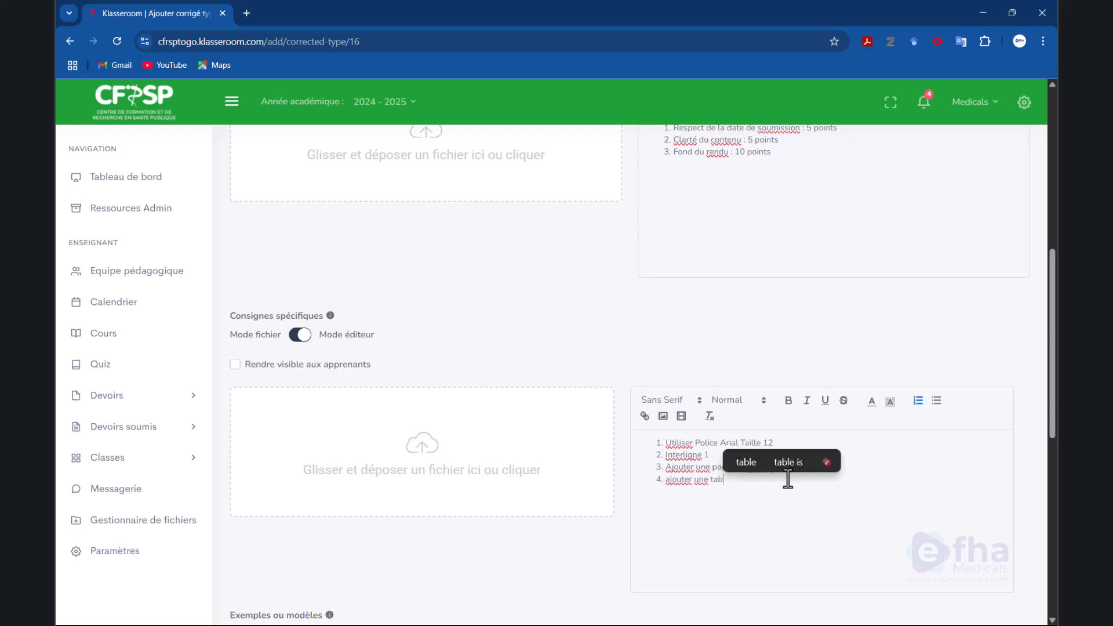
type("le de mat")
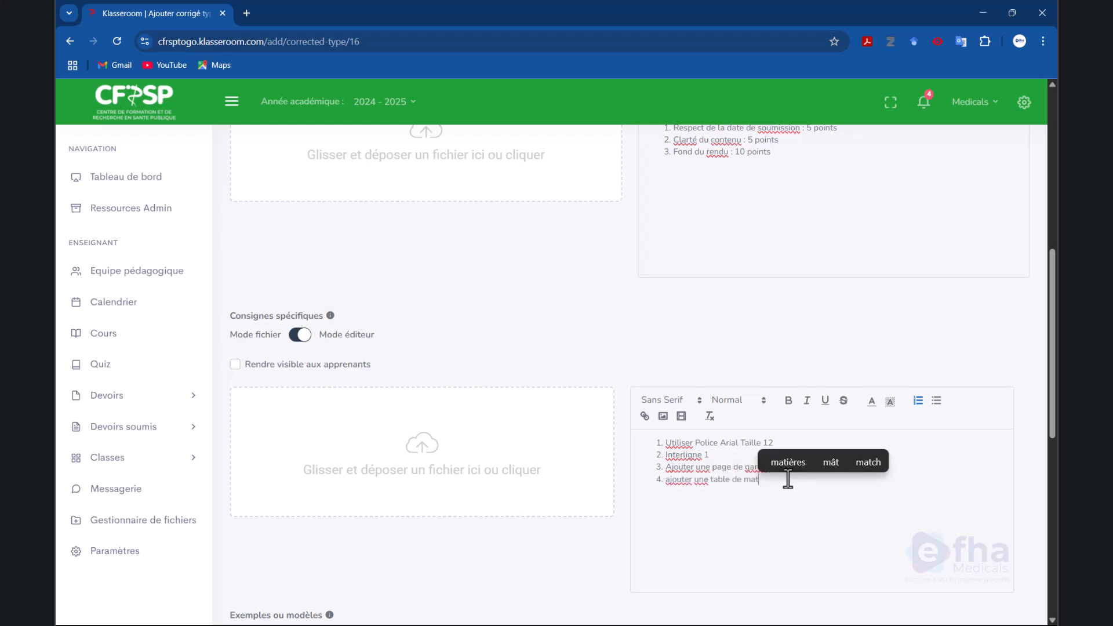
type("ières in")
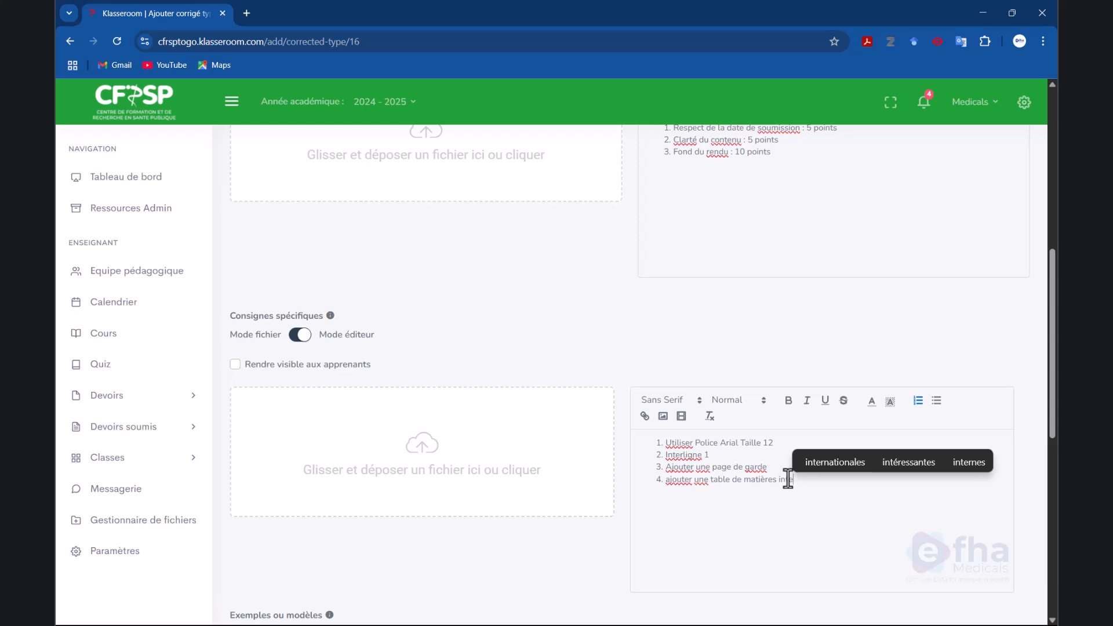
type("teractive")
key("Return")
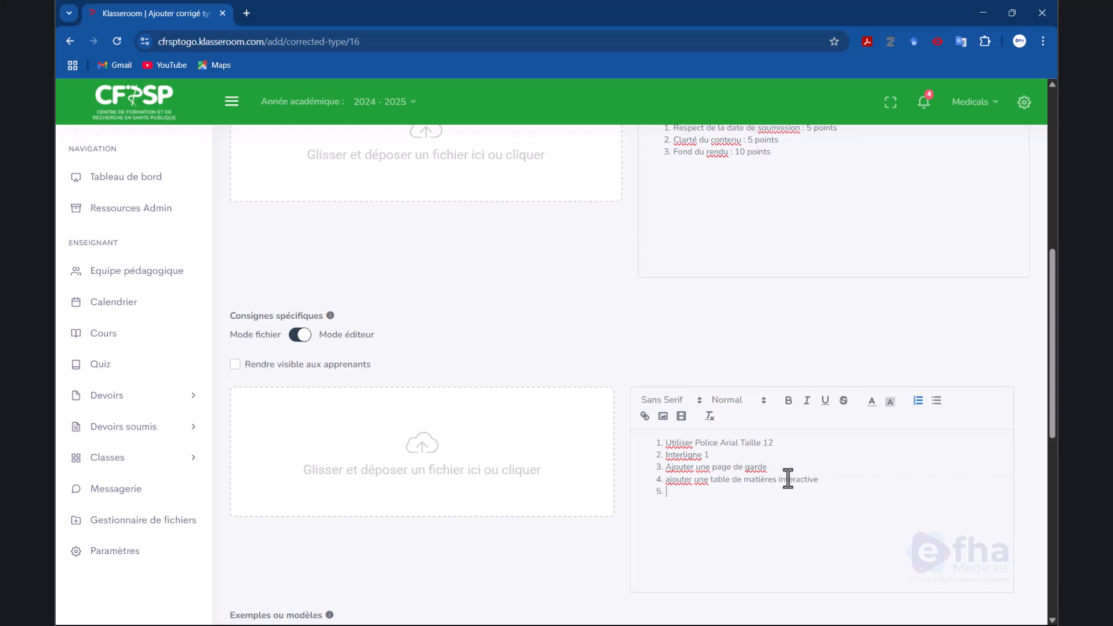
Step: Add "Ajouter la liste des abréviations" as the fifth specific instruction and make the specific instructions visible to learners
type("Ajouter la ")
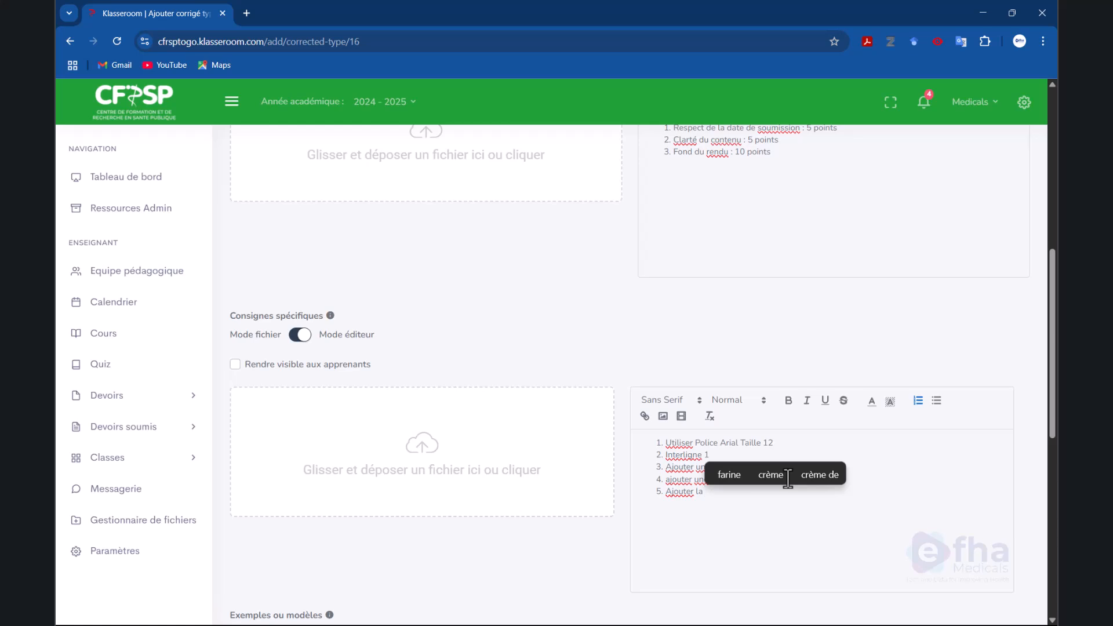
type("liste des a")
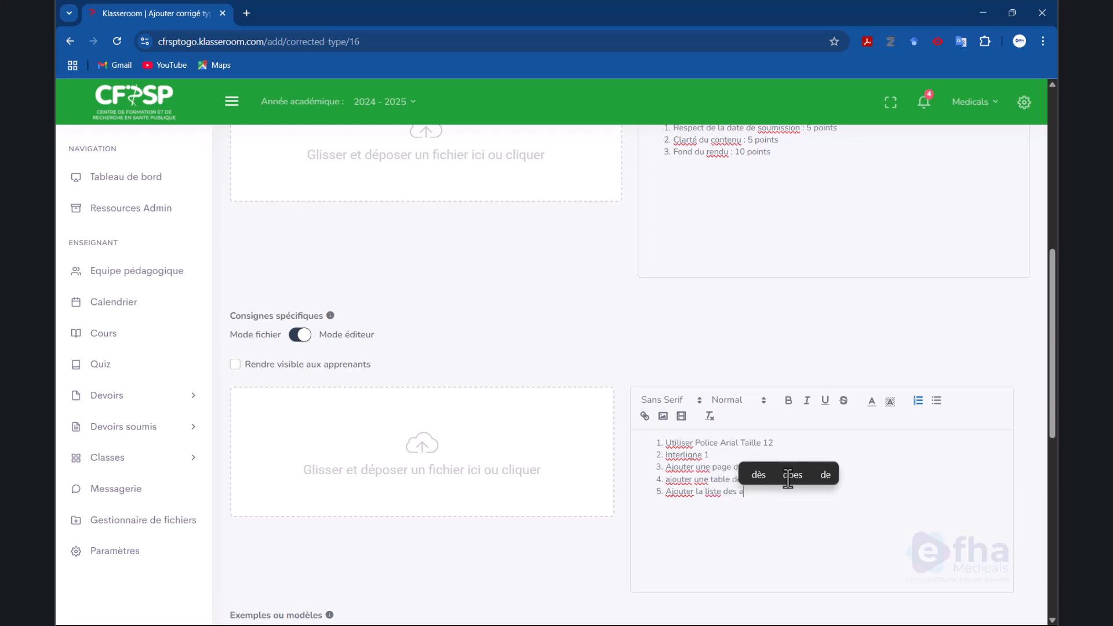
type("bbréb")
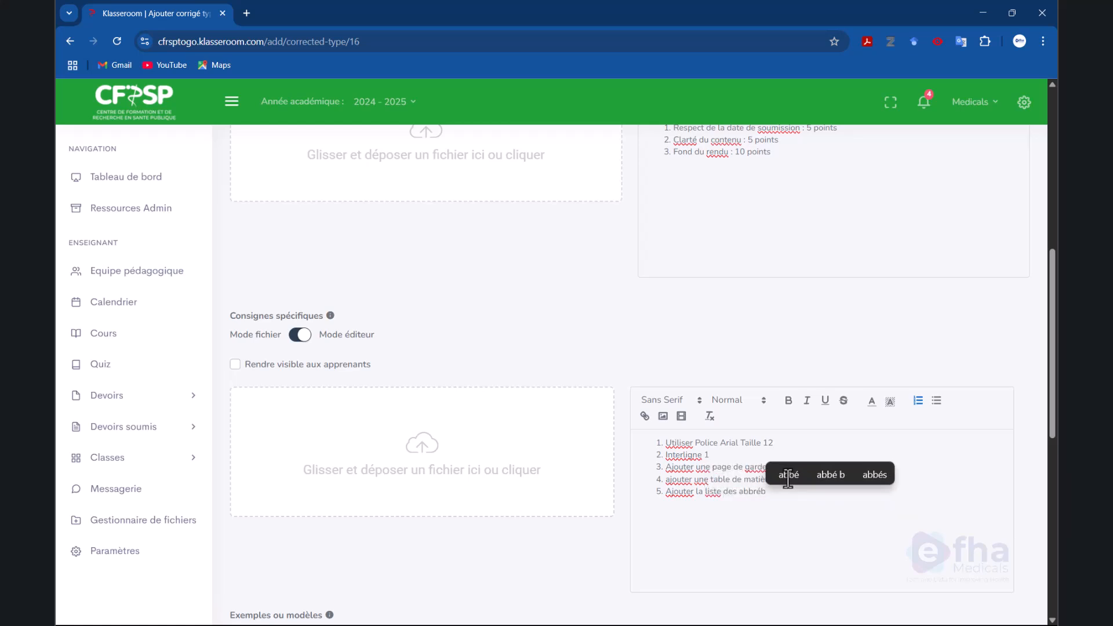
key("BackSpace")
type("via")
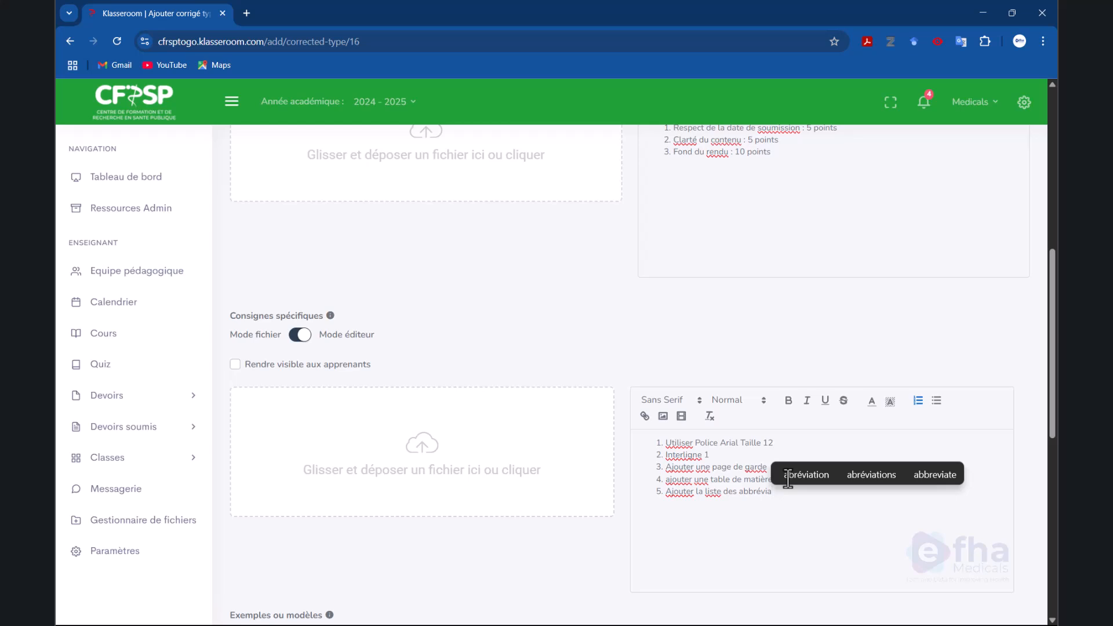
key("Up")
key("Right")
key("Return")
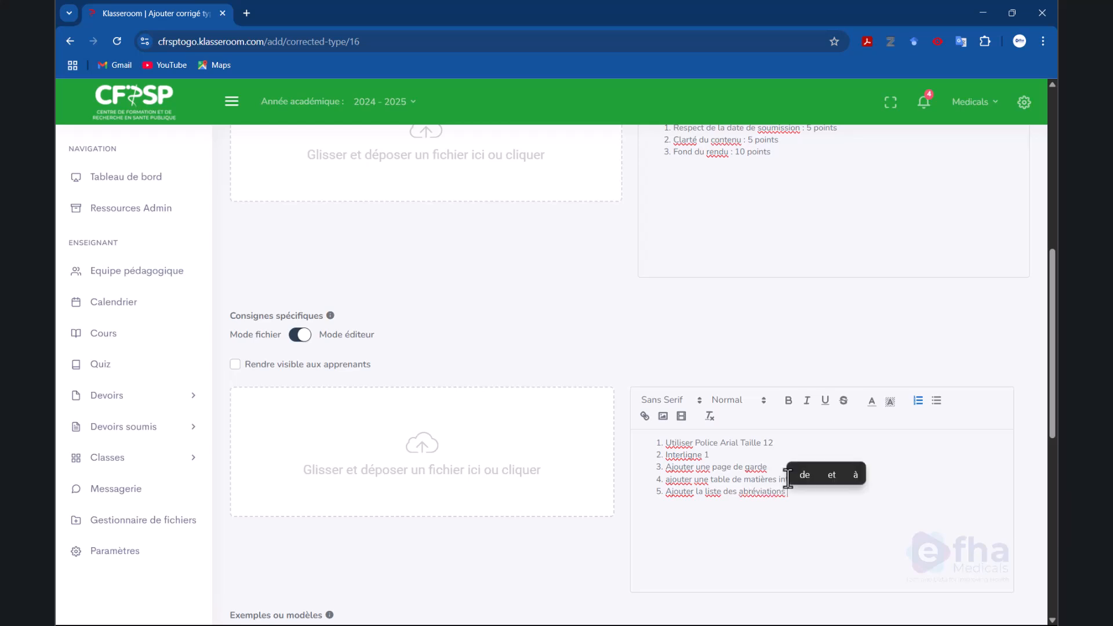
left_click(236, 364)
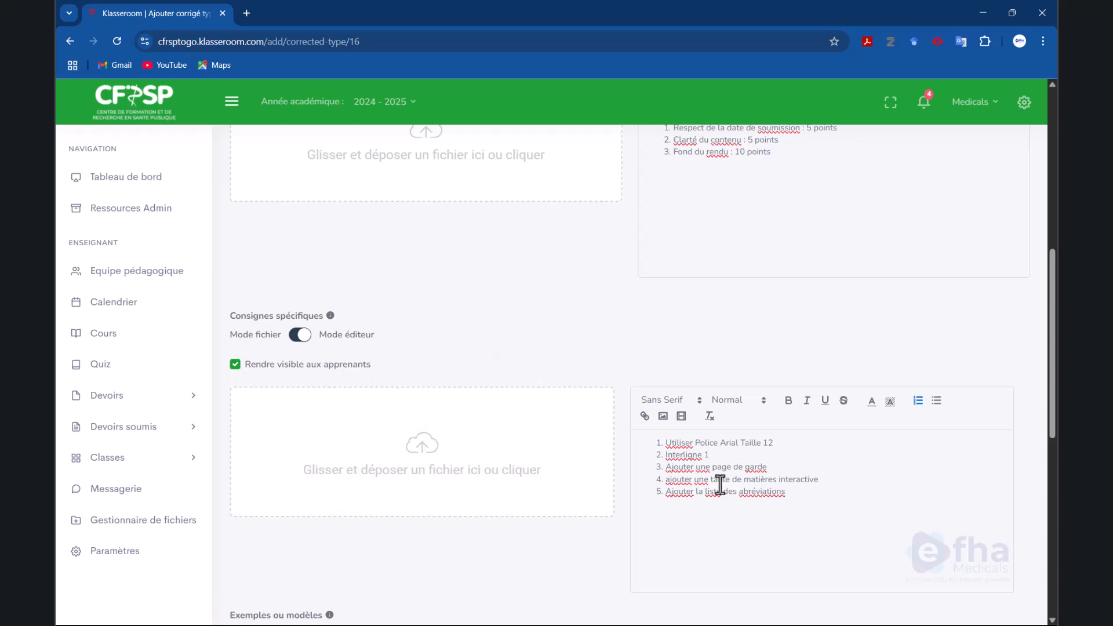
Step: Switch the penalties or bonus section (Pénalités ou bonus) to editor mode and enter "Devoir soumis après la date = -5"
scroll(771, 499, "down", 6)
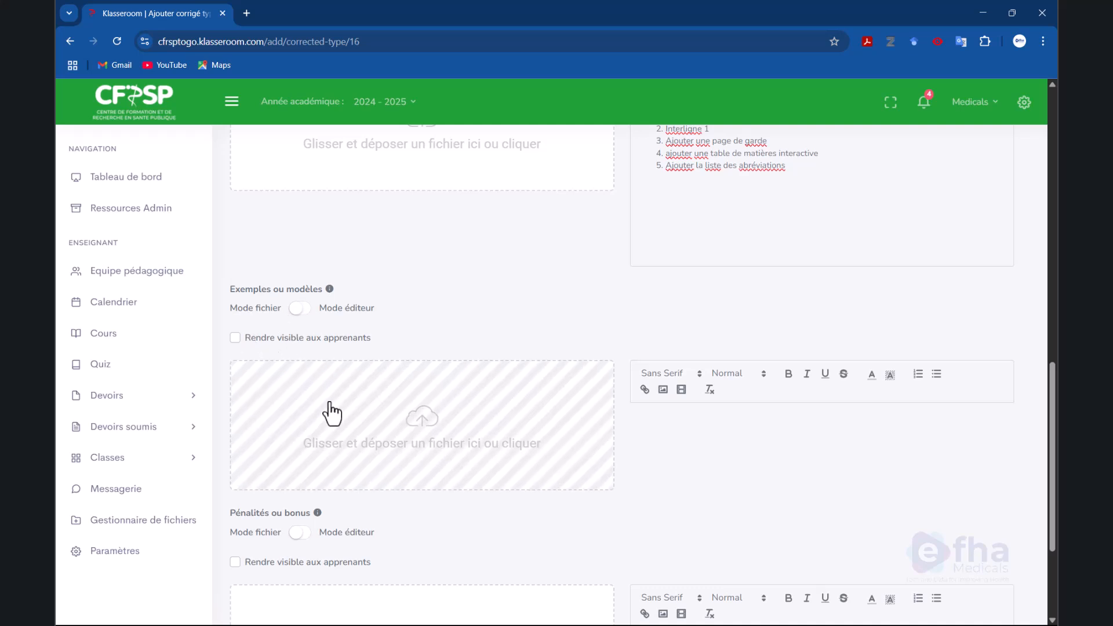
scroll(437, 409, "down", 3)
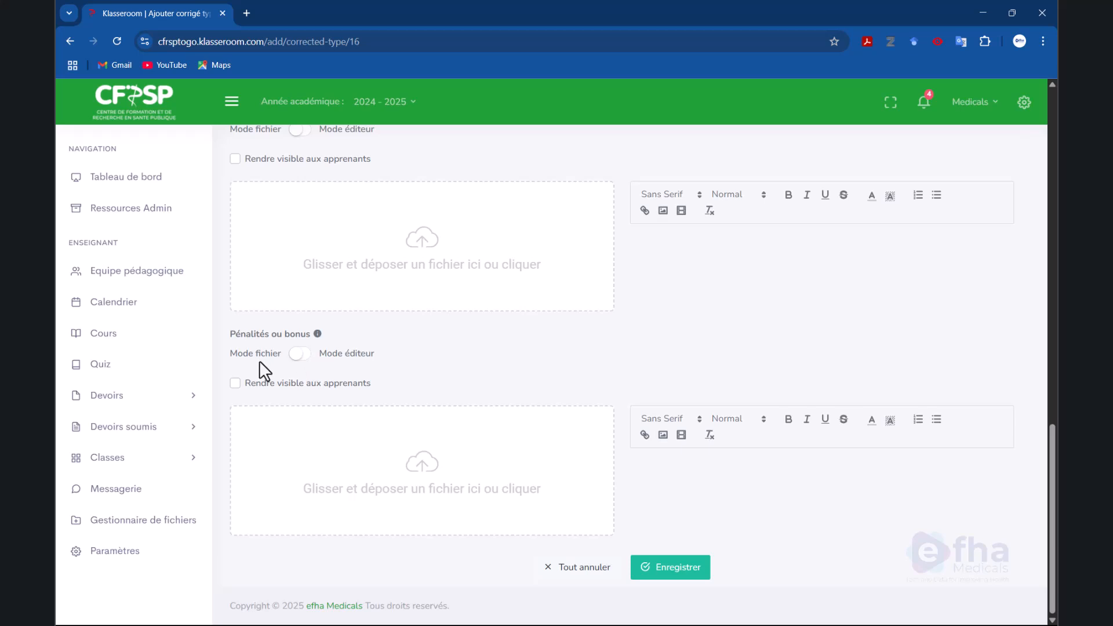
left_click(301, 356)
left_click(790, 478)
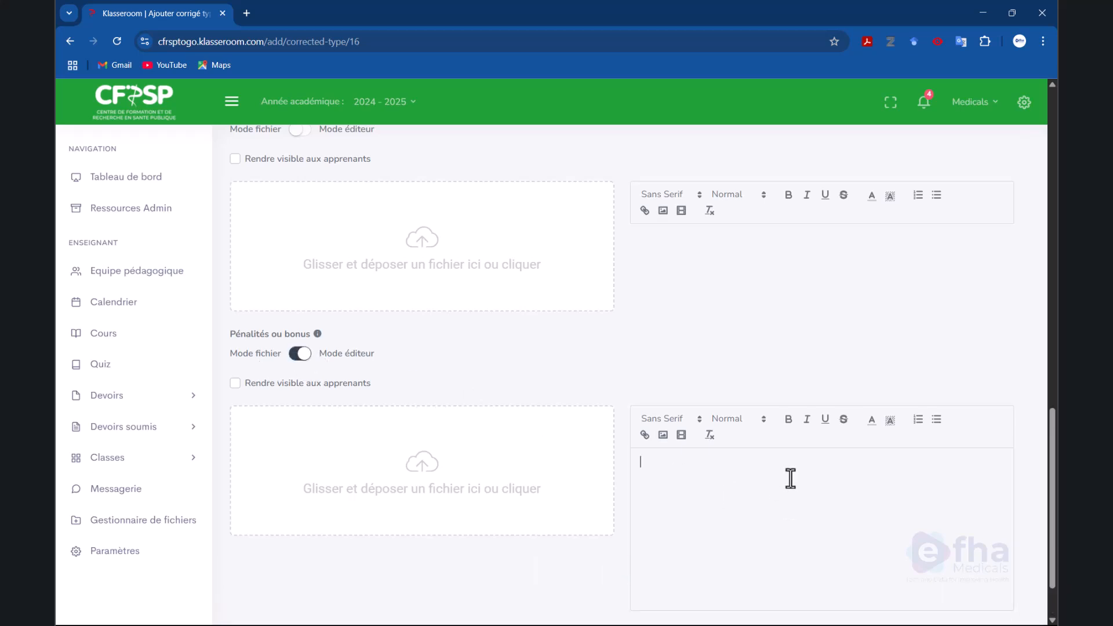
type("Dev")
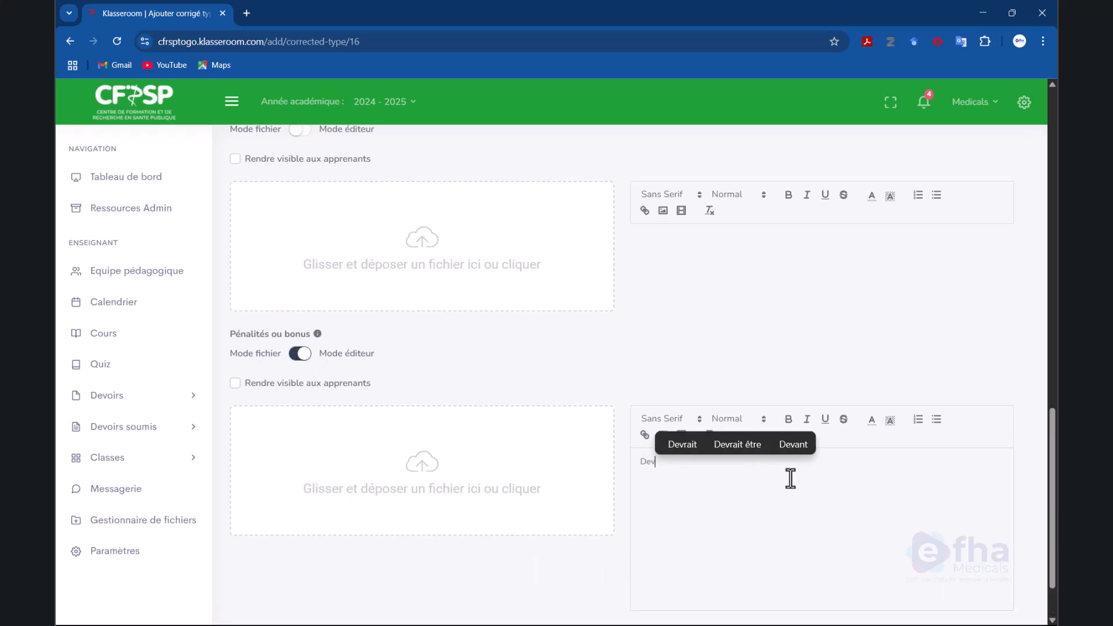
type("oir soumis ")
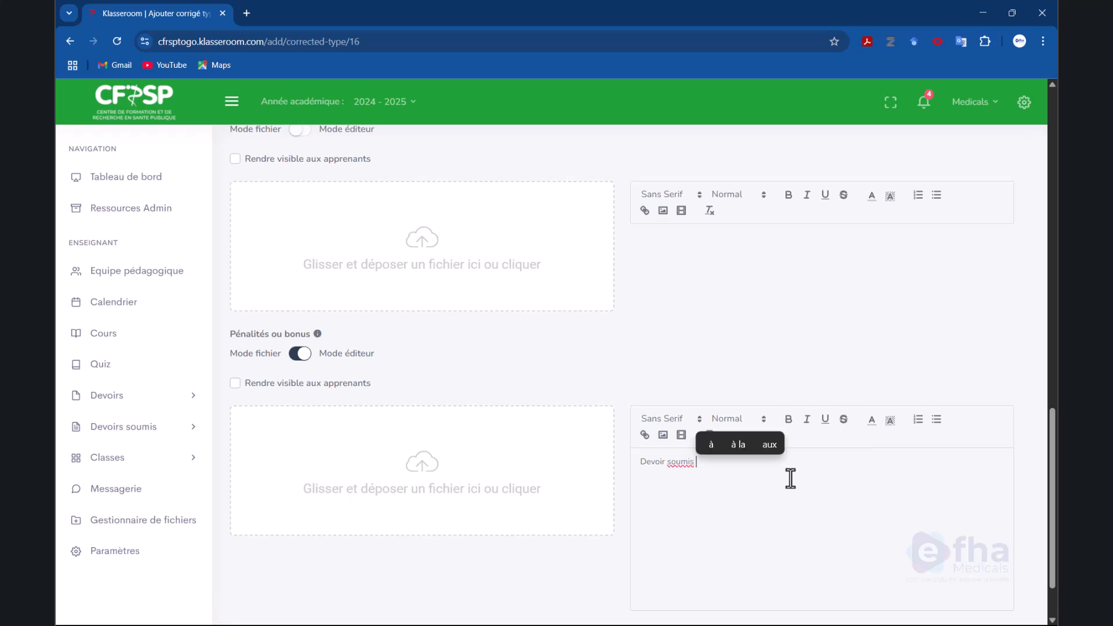
type("a")
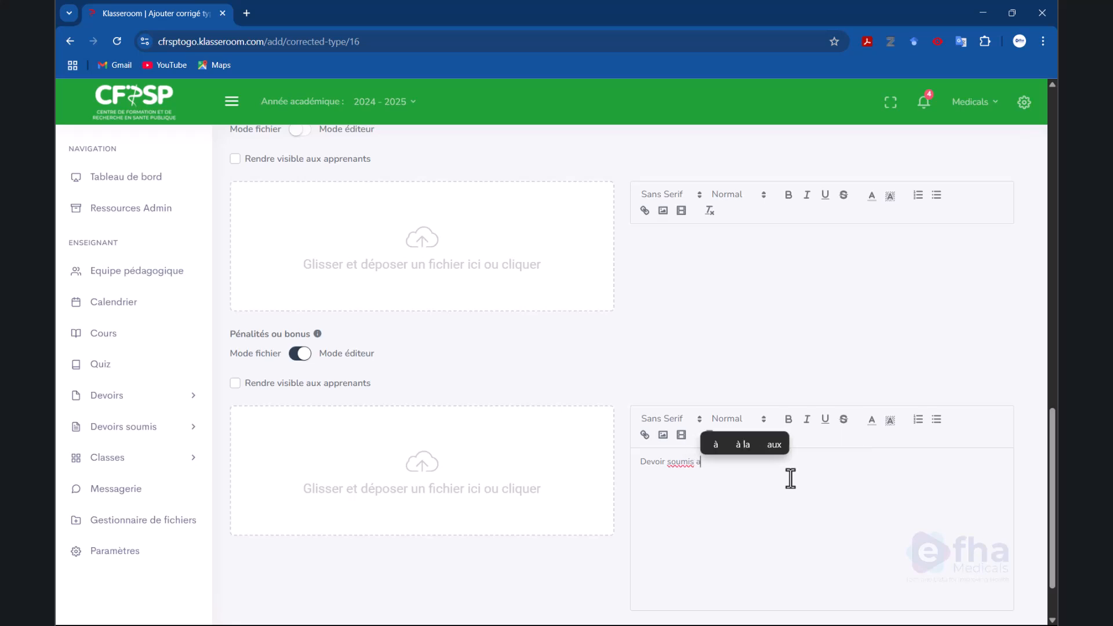
type("près la date")
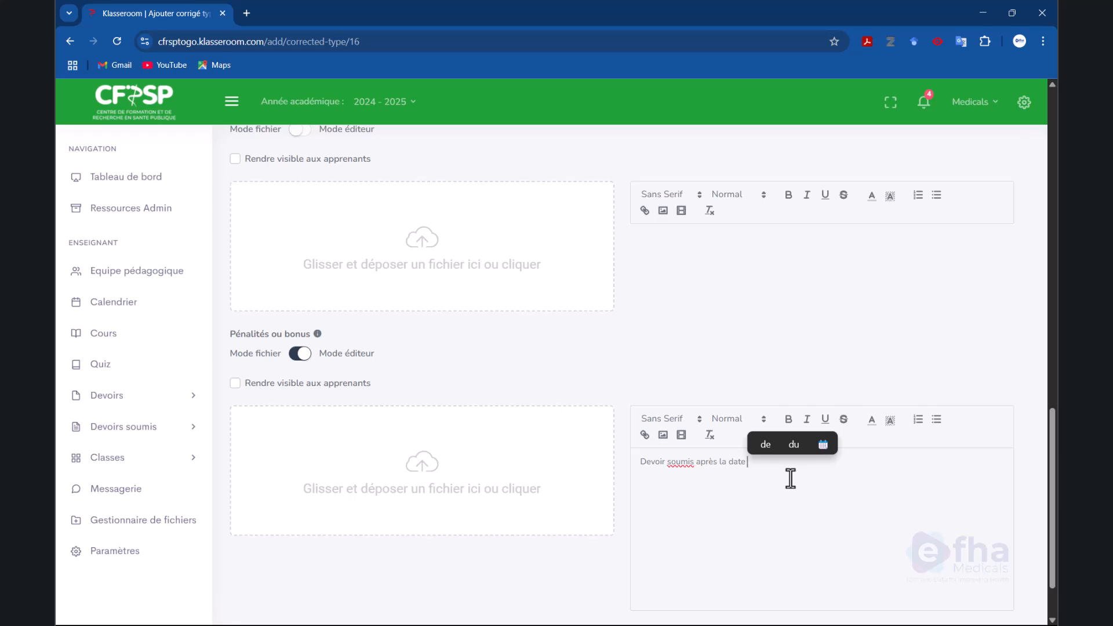
type(" :")
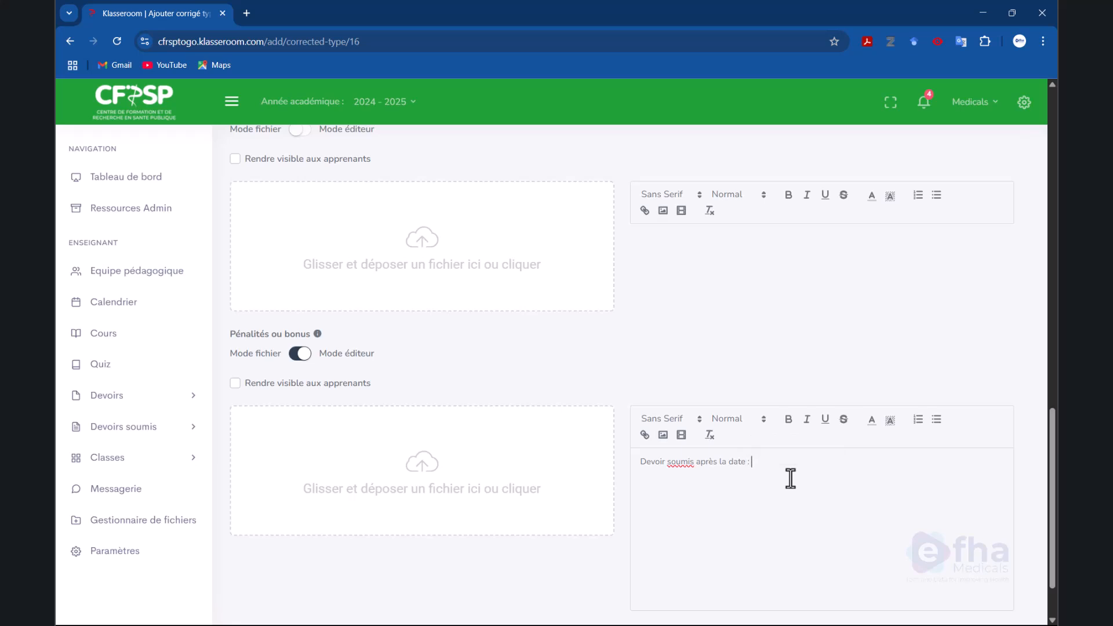
key("BackSpace")
key("BackSpace")
type("=")
type(" -5 ")
Step: Add the line "Bonus si devoir soumis 7 jours avant la deadline : +8 points" below the late-submission penalty
type("Bonus si ")
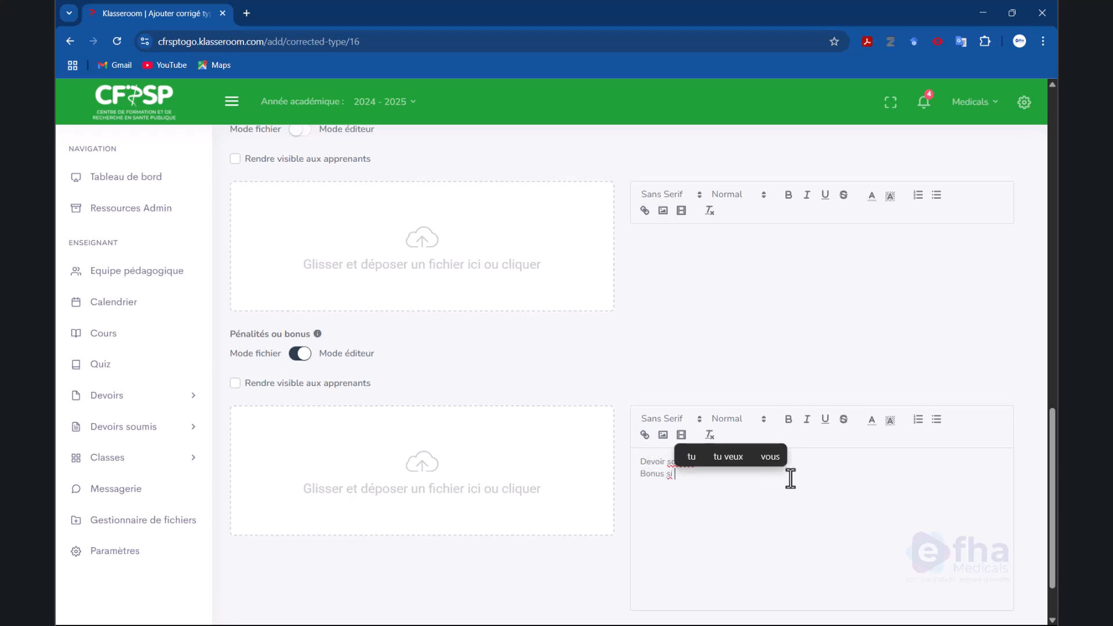
type("devoir")
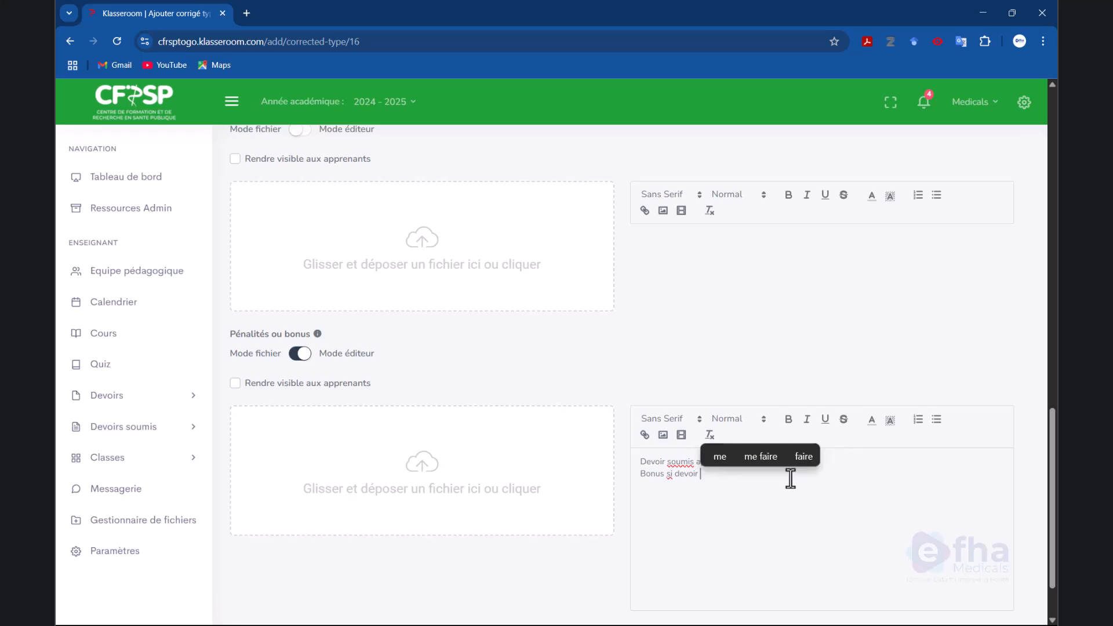
type(" soumis ")
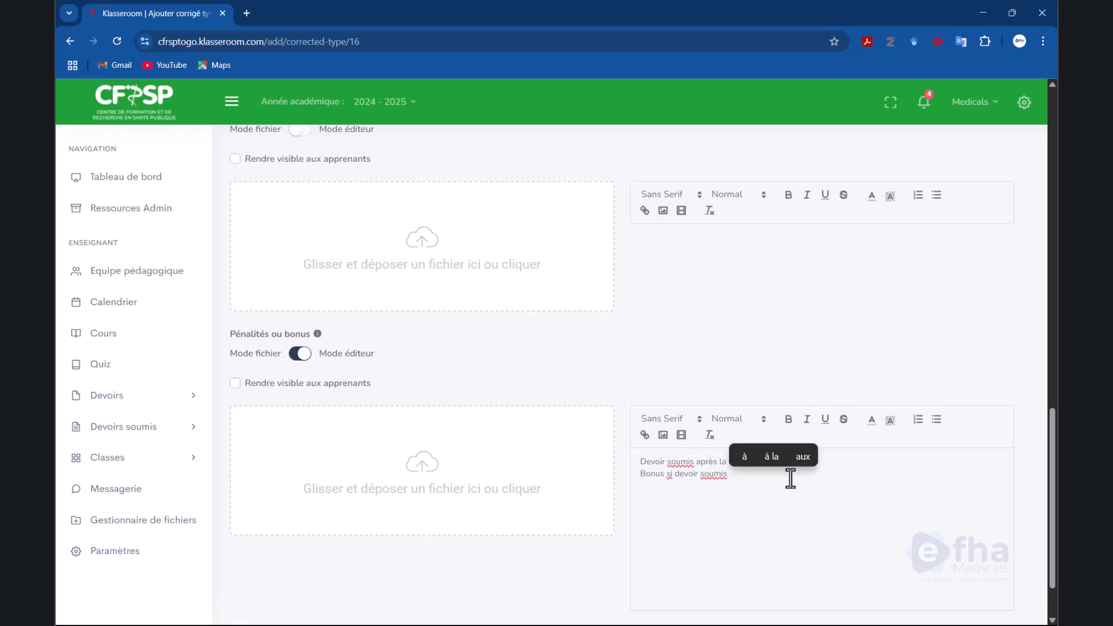
type("7 jo")
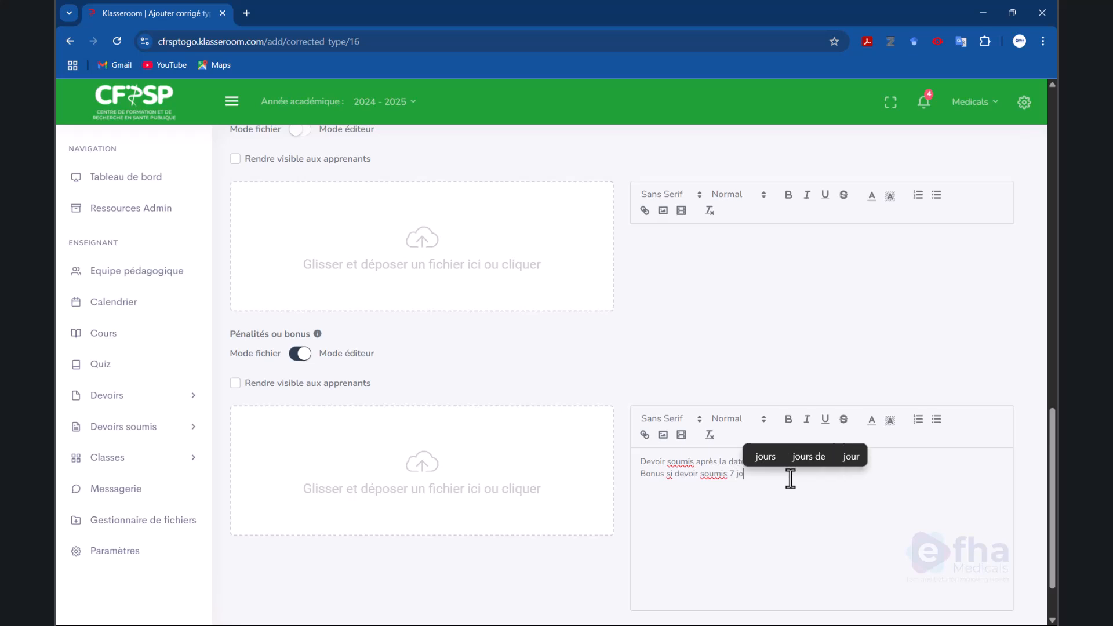
type("urs av")
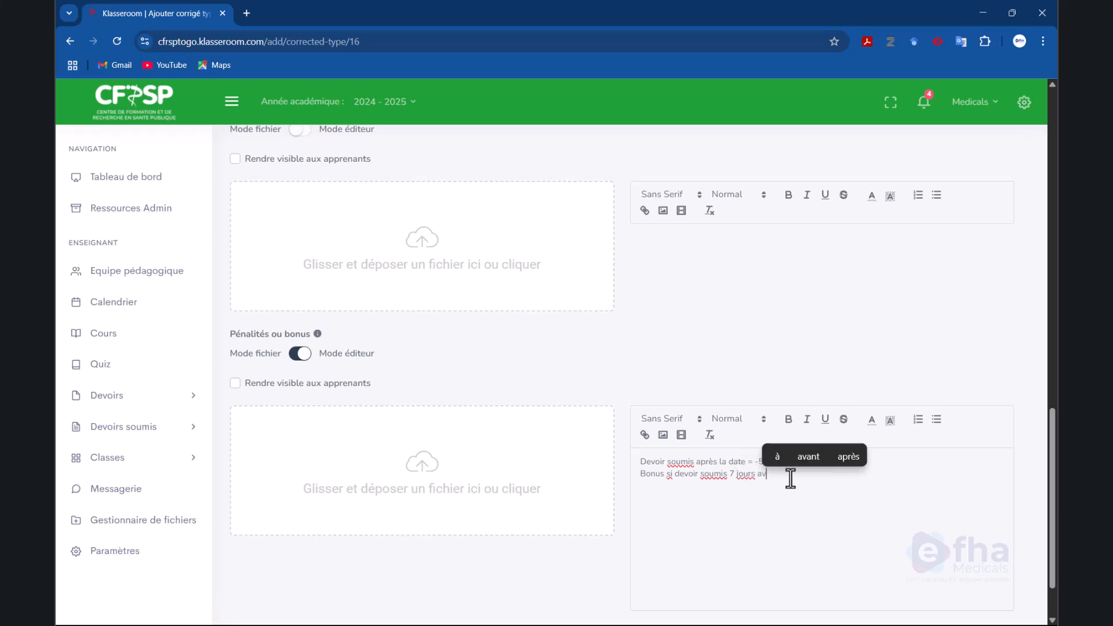
type("ant")
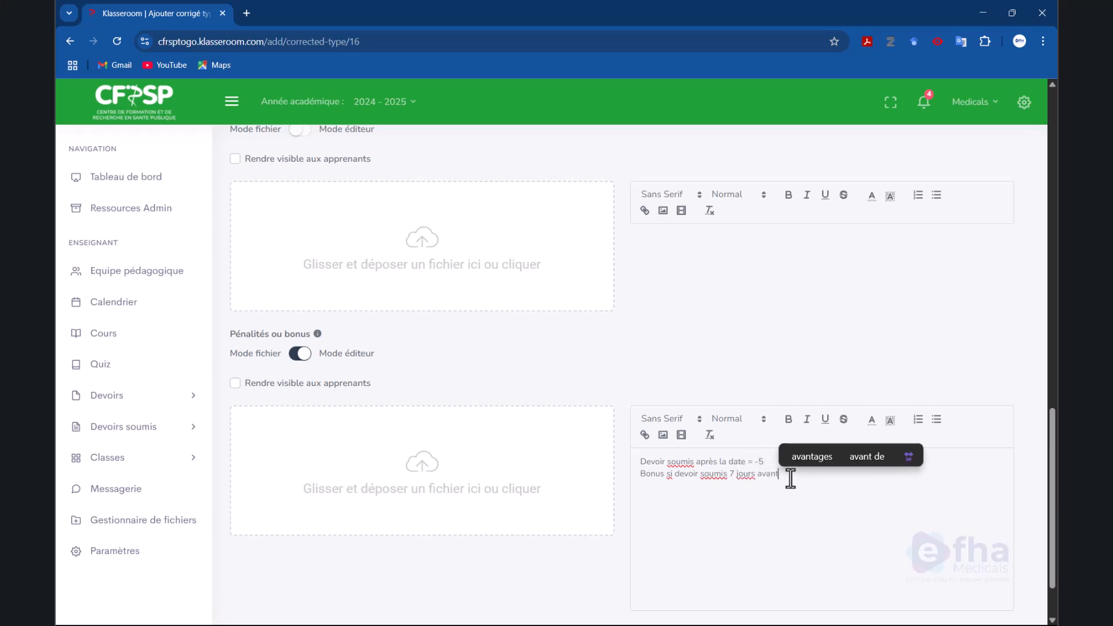
type(" la deadline")
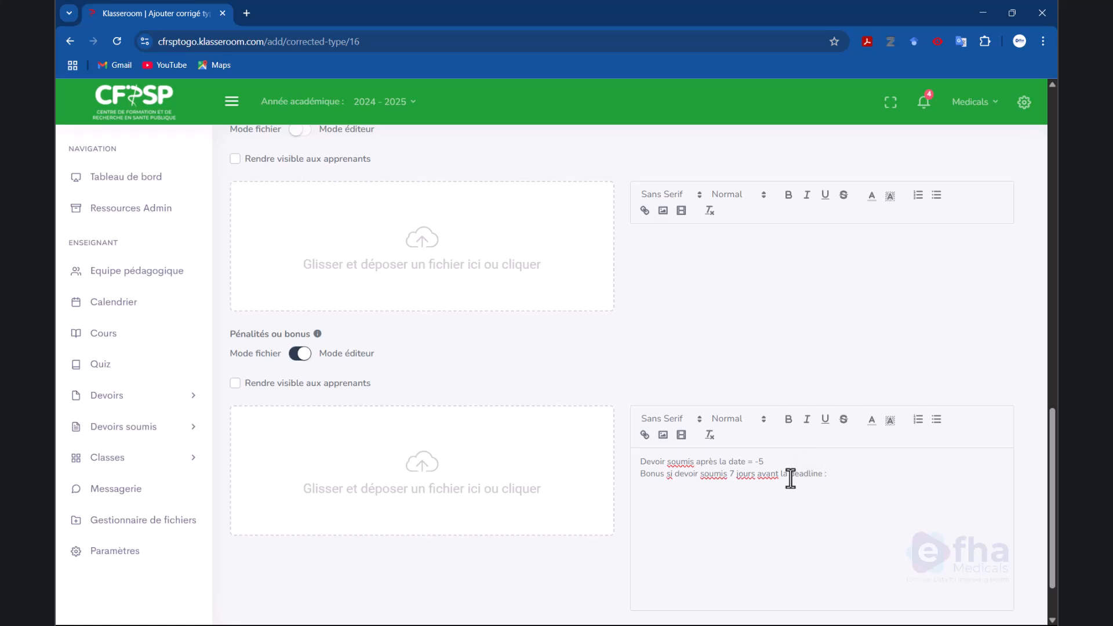
type(" : +8 points")
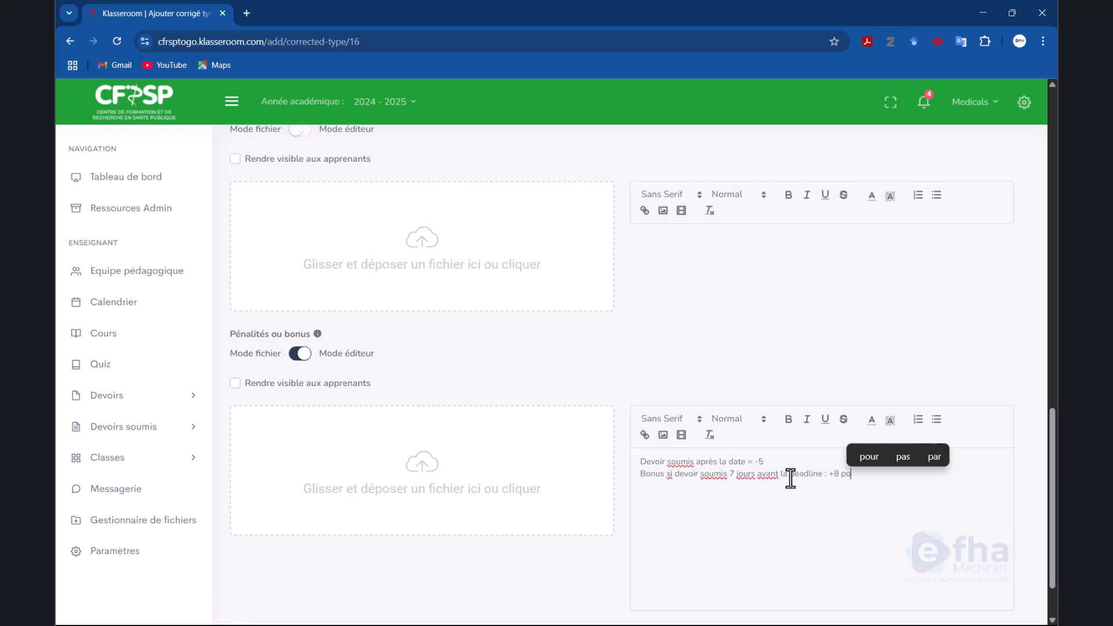
Step: Complete the late-submission penalty as "- 5 points" and make the penalties or bonus section visible to learners
left_click(785, 460)
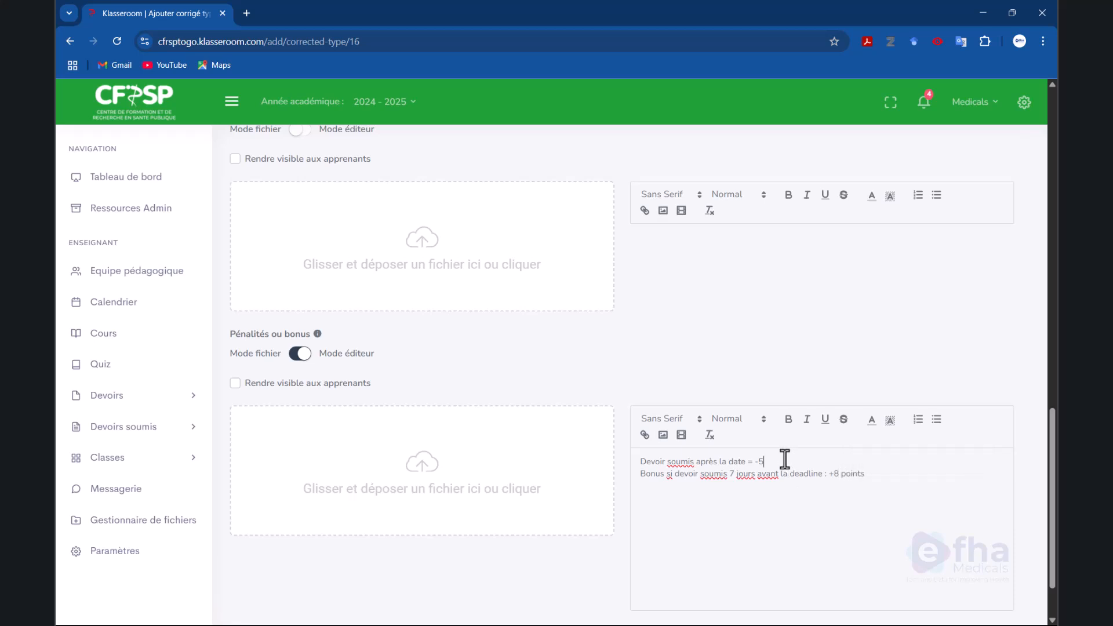
type("points")
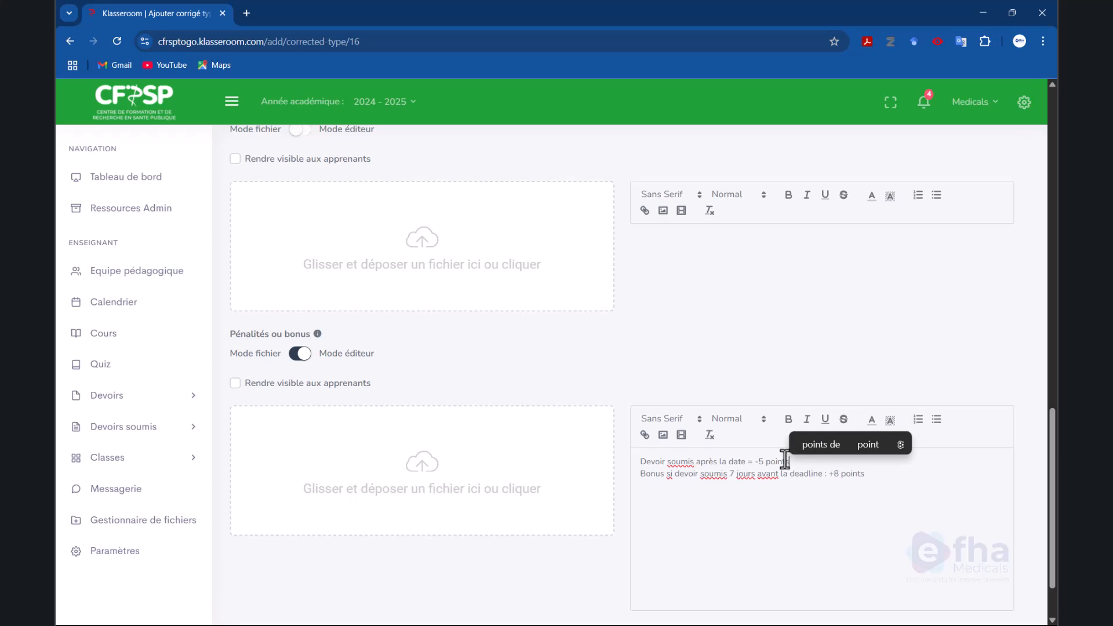
left_click(759, 461)
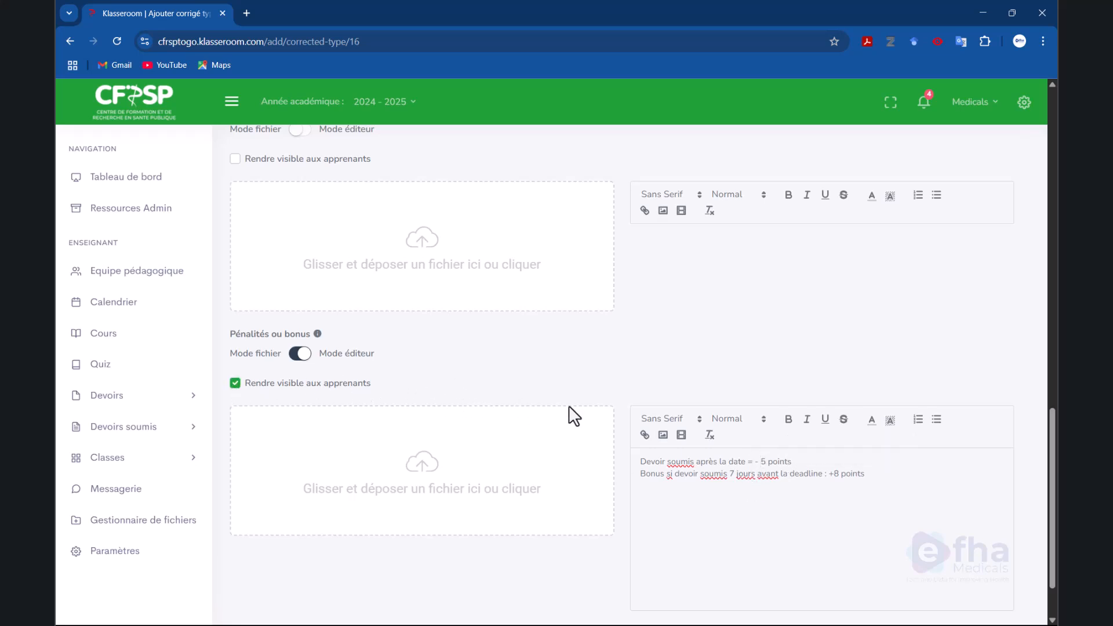
Step: Make the examples or models section (Exemples ou modèles) visible to learners and attach Review-protocol-on-risk-triaging-PROSPERO-format-2022-04-22.pdf to it
scroll(740, 458, "up", 2)
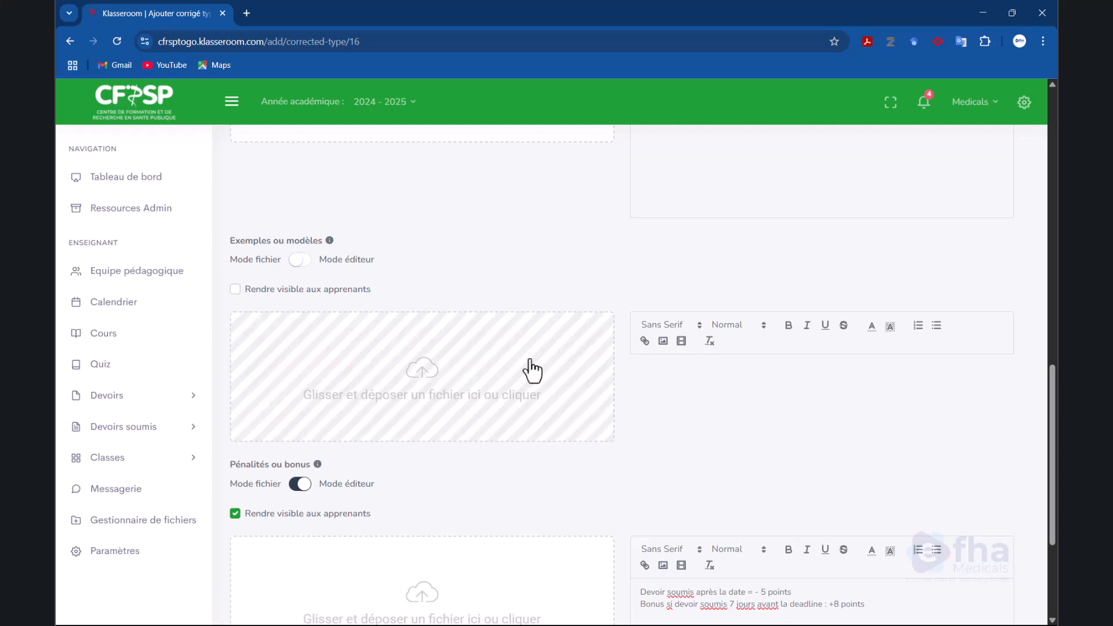
scroll(519, 371, "up", 2)
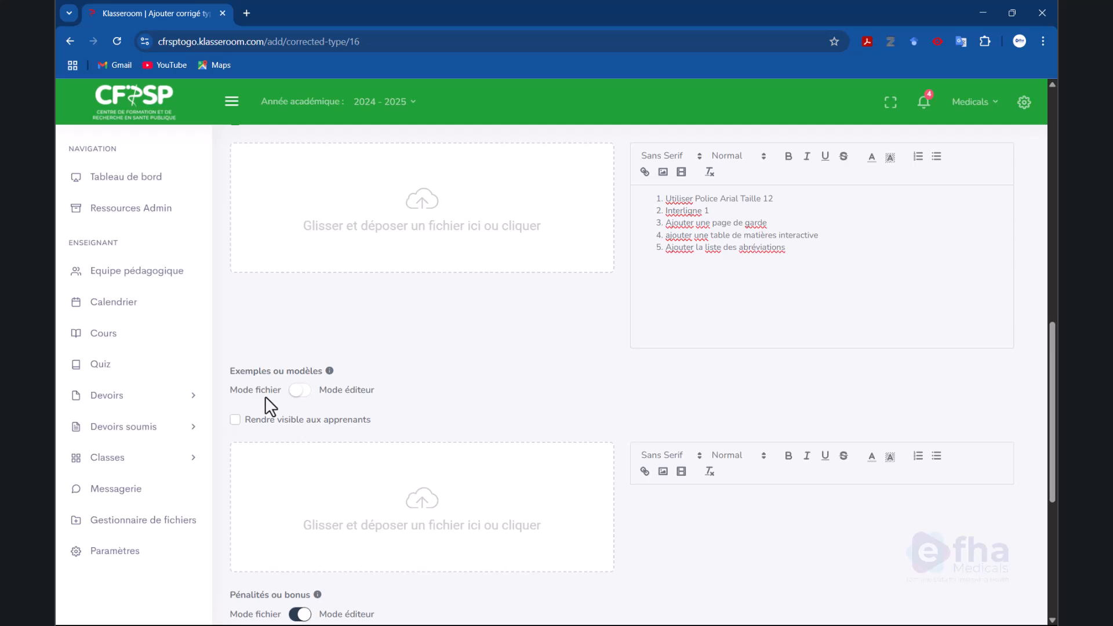
left_click(236, 419)
left_click(343, 494)
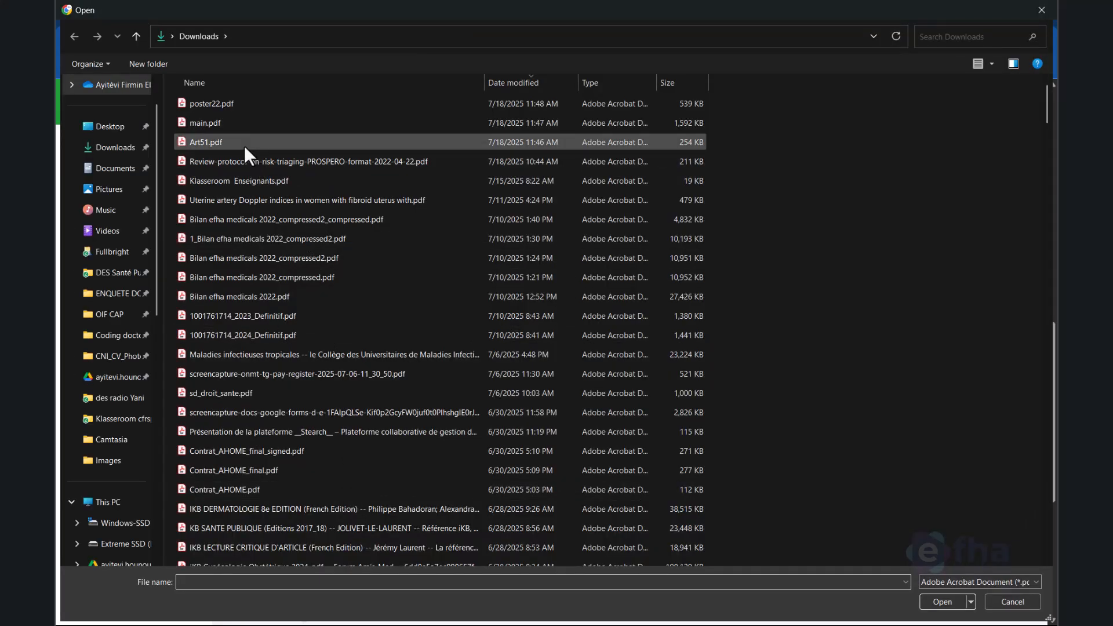
left_click(245, 160)
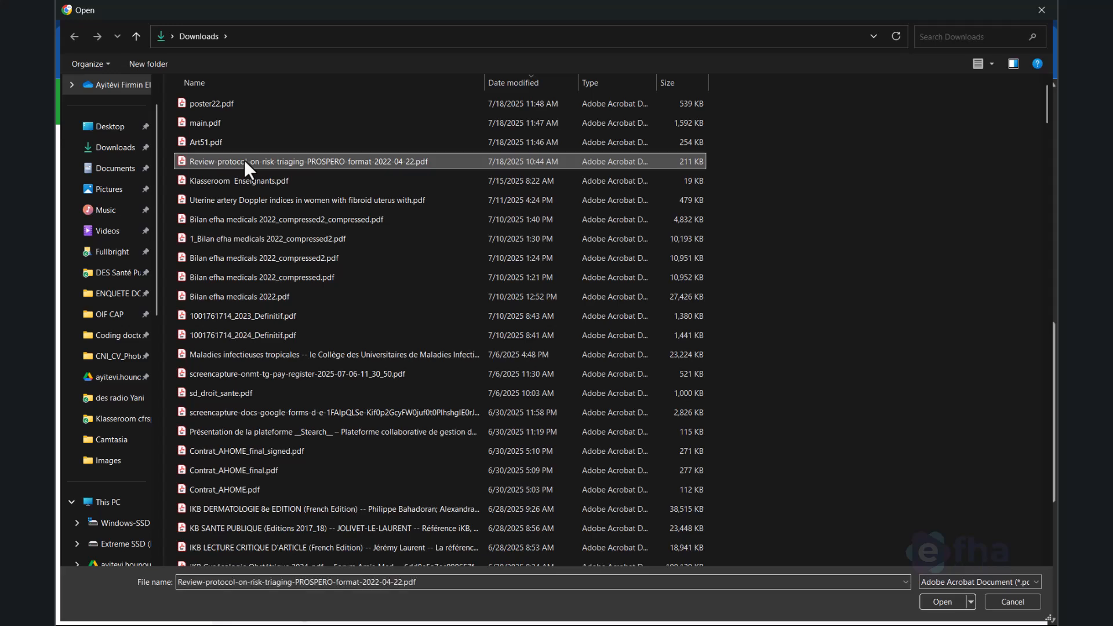
left_click(940, 601)
Step: Check all sections of the model answer form for "evaluation de fin de formation" and save it
scroll(559, 389, "up", 3)
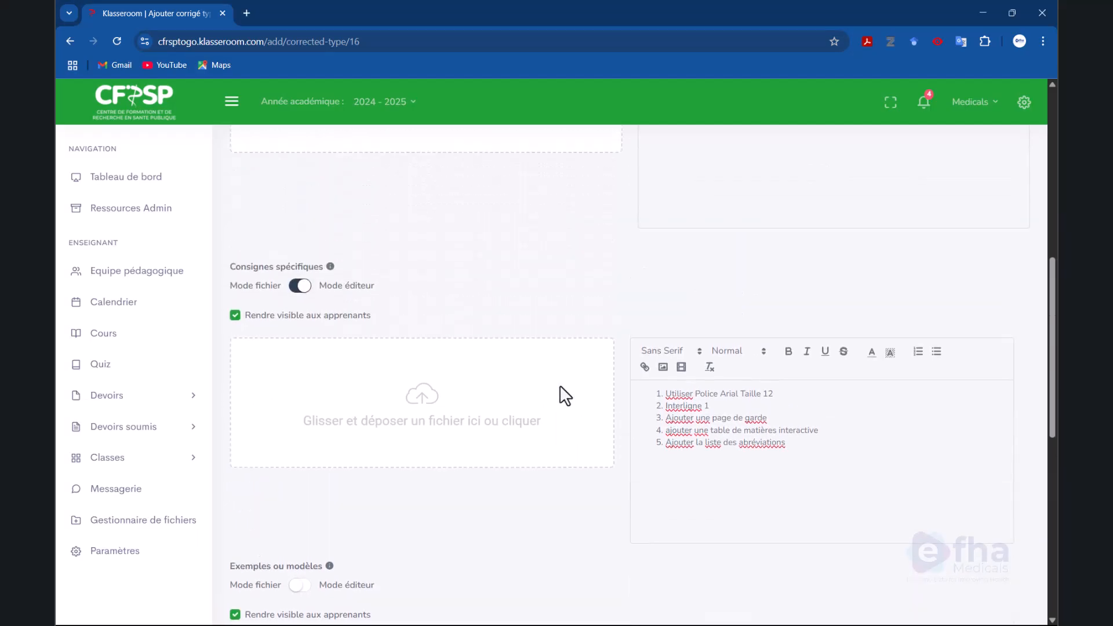
scroll(753, 379, "up", 5)
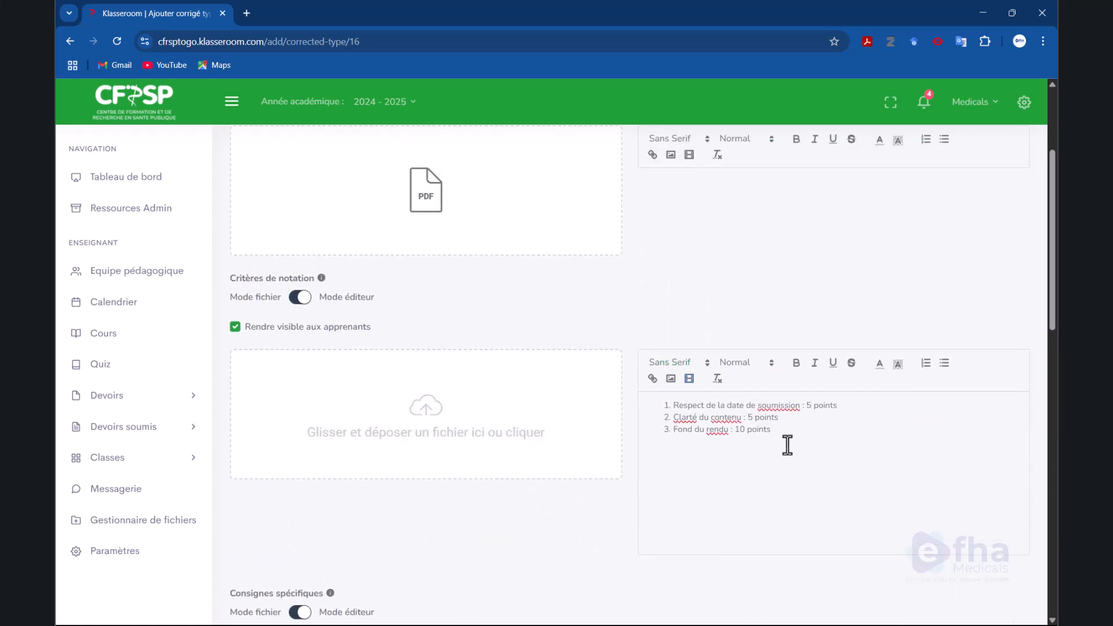
scroll(785, 447, "up", 3)
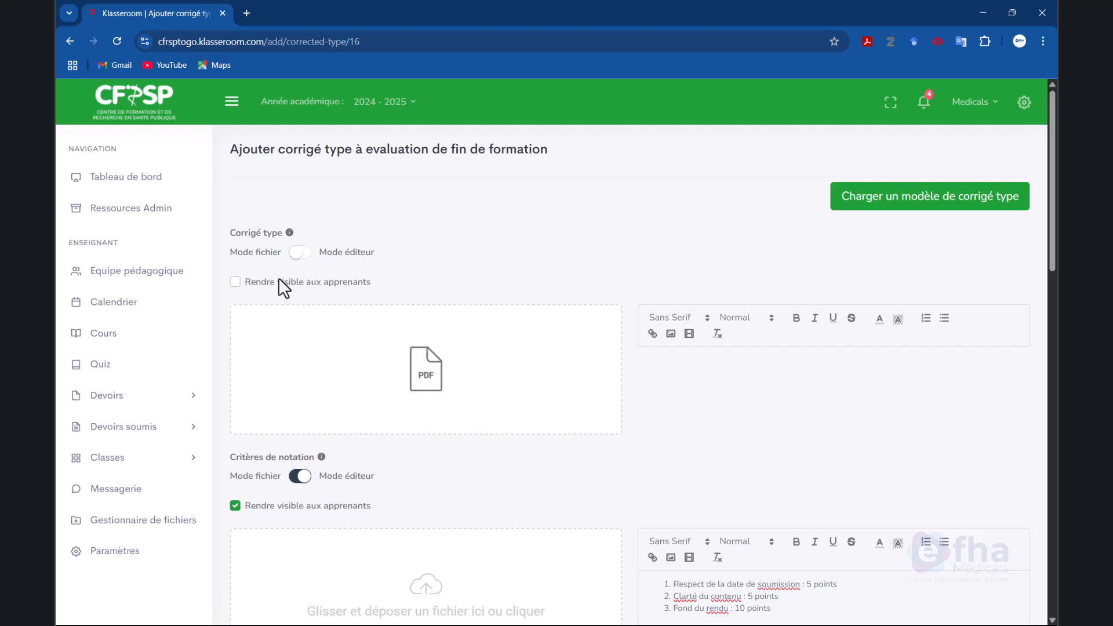
scroll(810, 500, "down", 7)
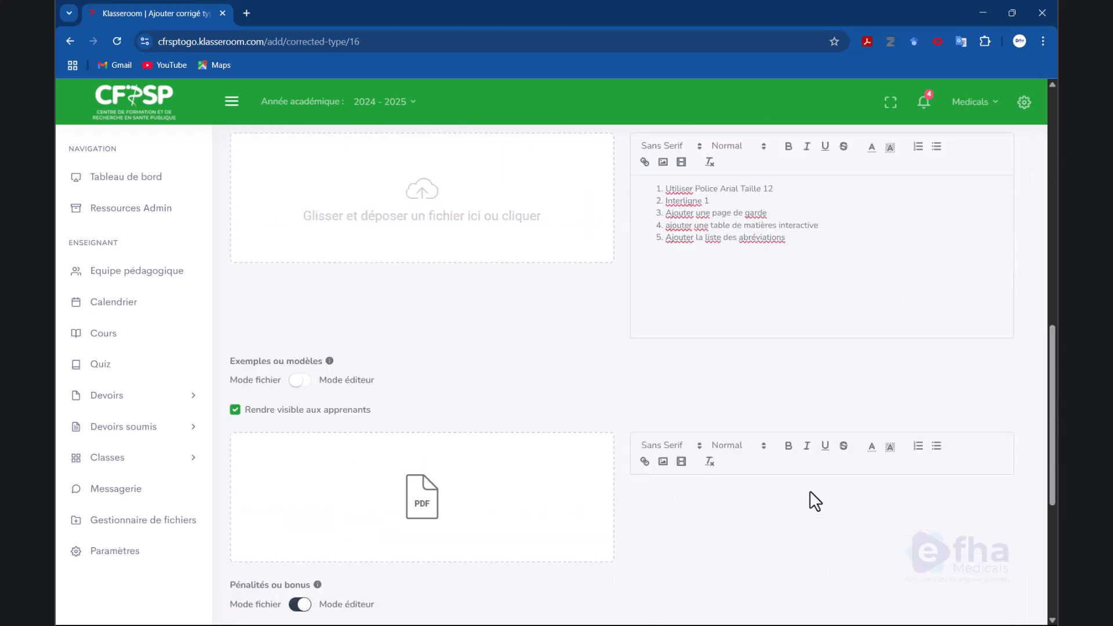
scroll(810, 498, "down", 5)
left_click(666, 569)
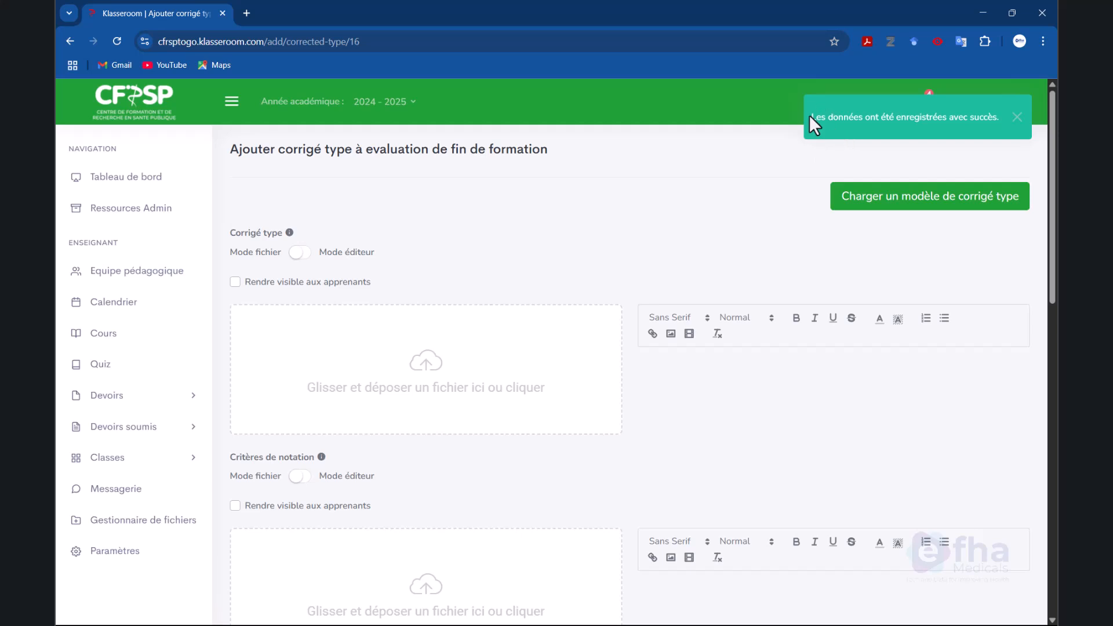
left_click_drag(978, 124, 1015, 130)
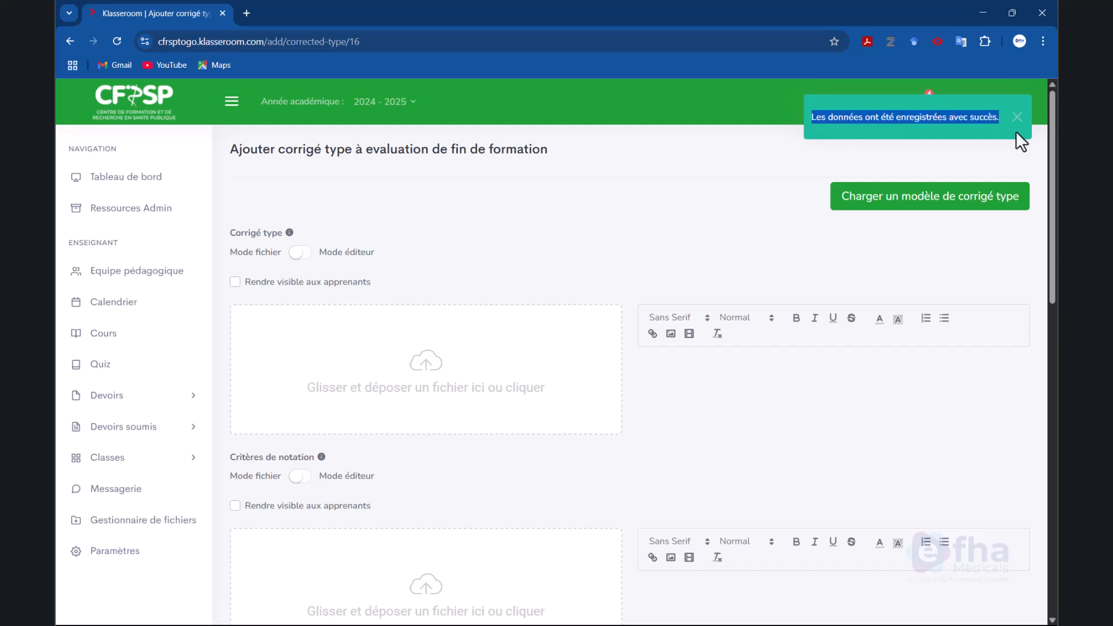
Step: Open the details of "Evaluation de fin de formation" from the list of all assignments
left_click(139, 403)
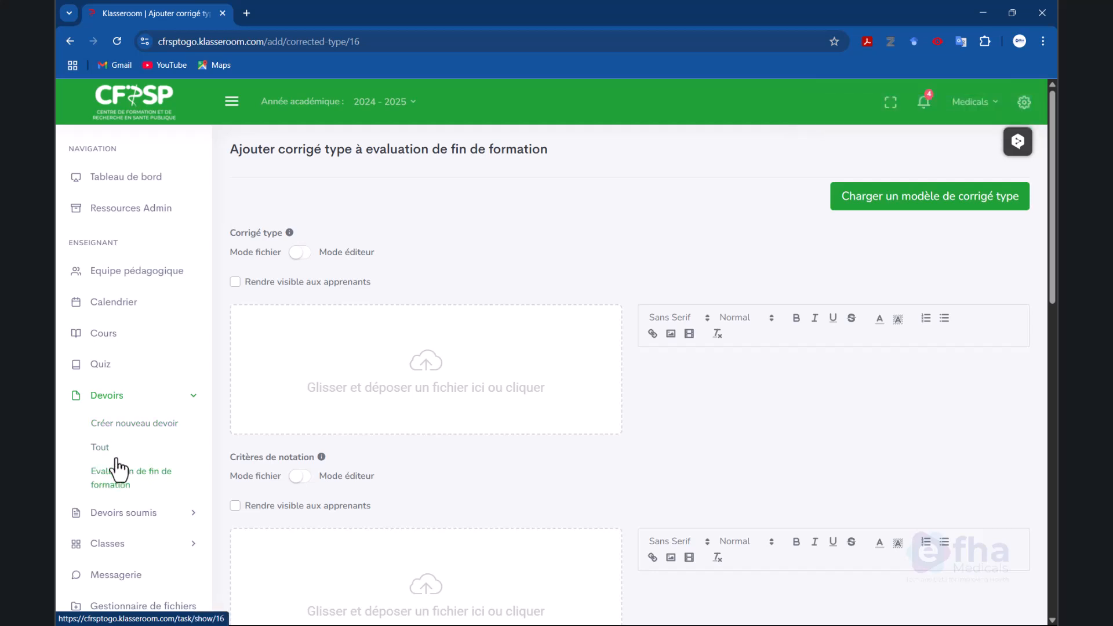
left_click(100, 447)
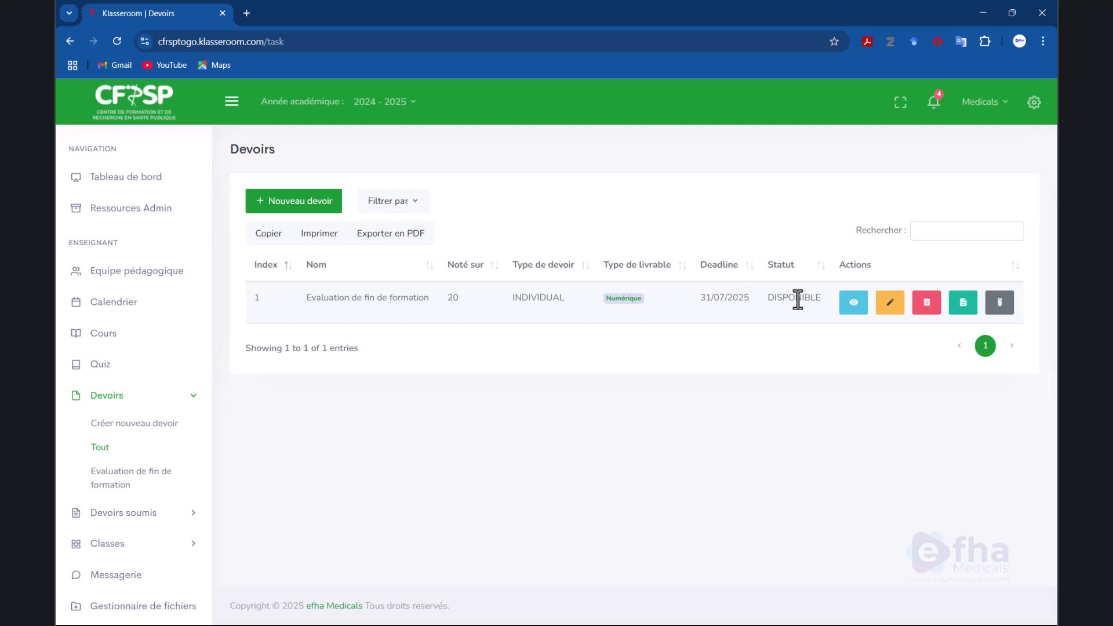
left_click_drag(784, 298, 793, 298)
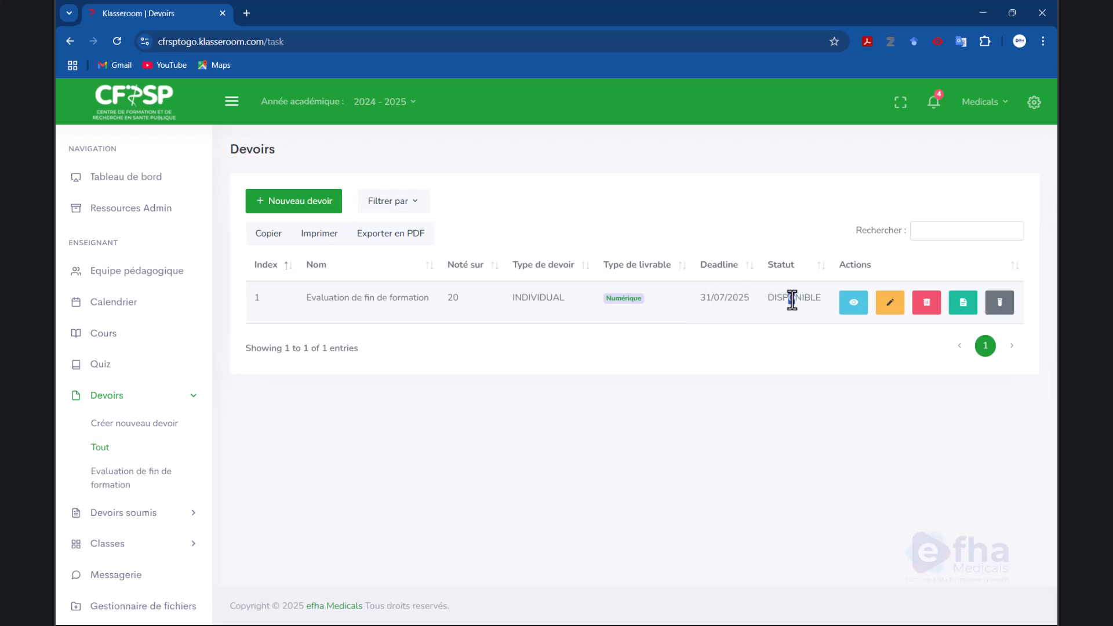
left_click(845, 303)
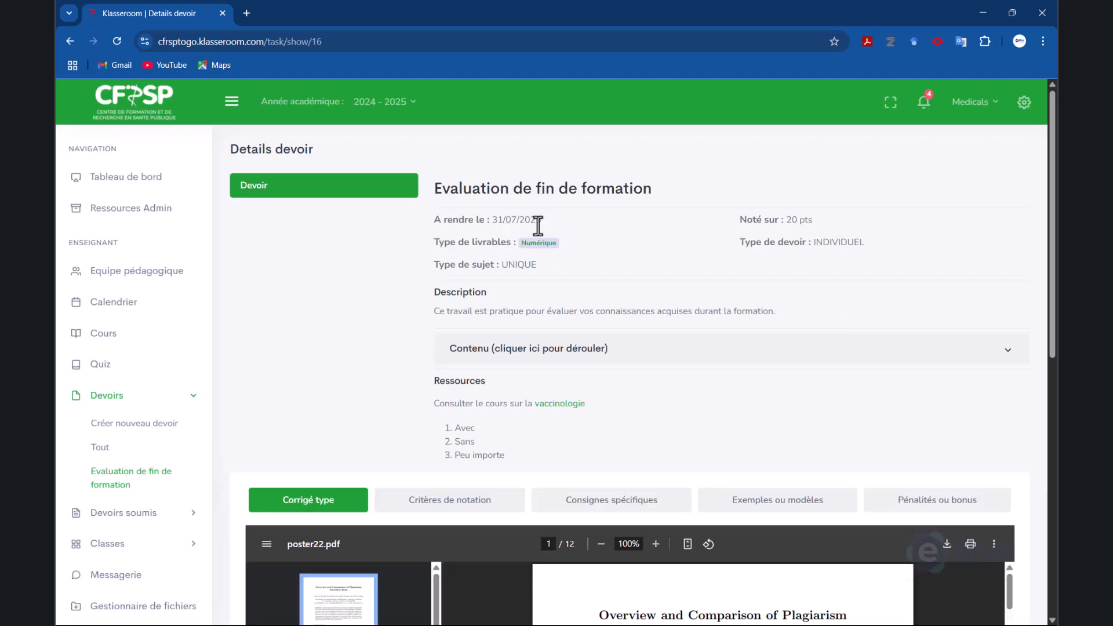
Step: Examine the assignment's general details and its attached content PDF, and collapse the content section
scroll(547, 203, "down", 5)
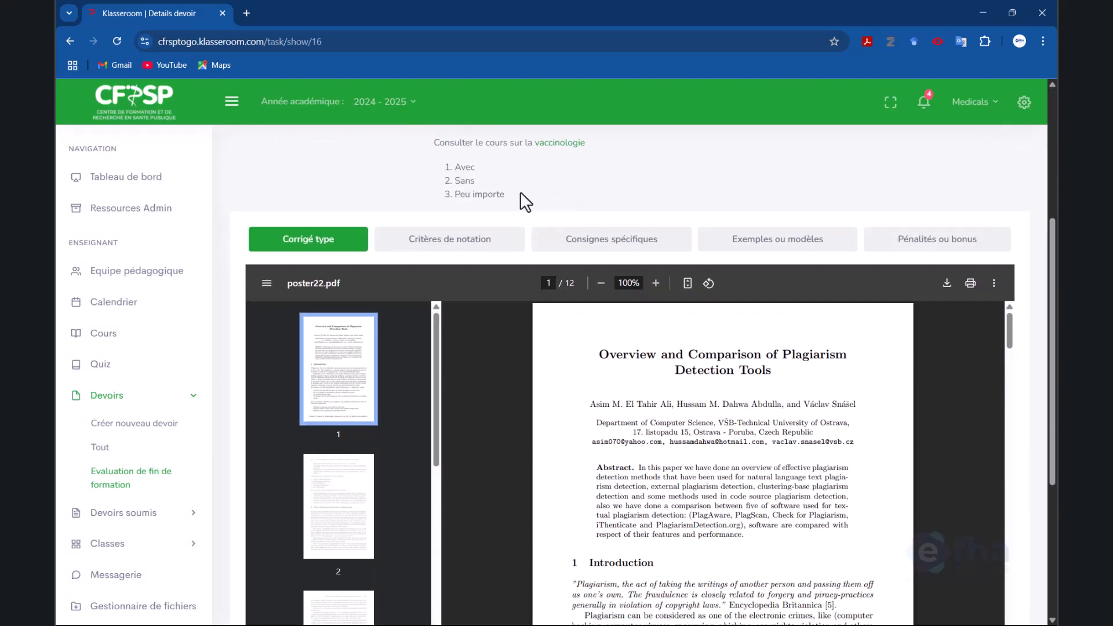
scroll(569, 148, "up", 5)
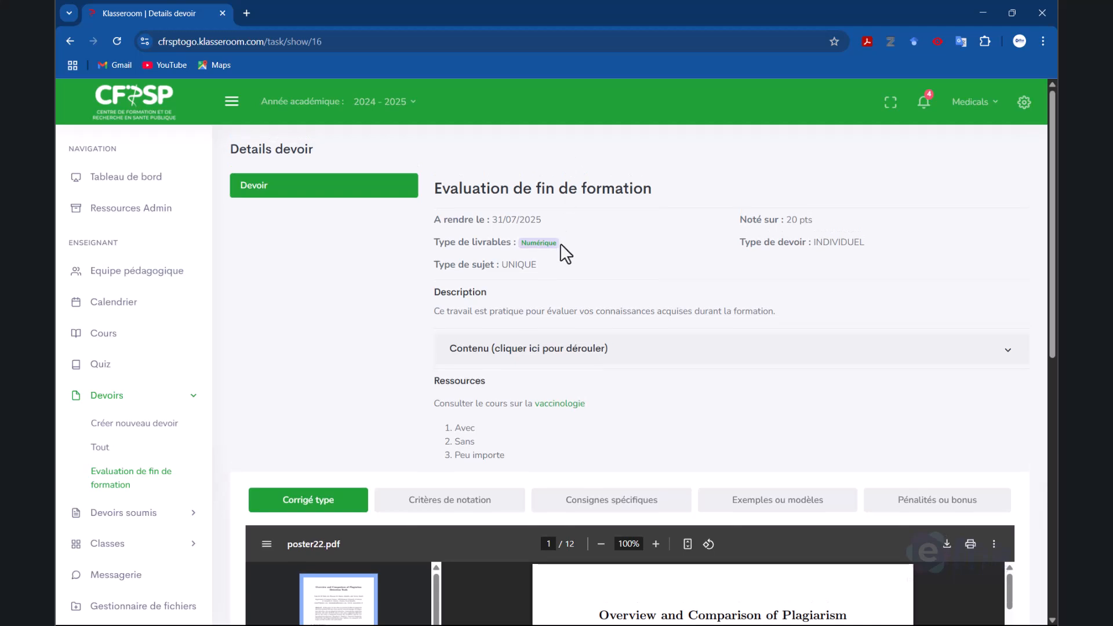
left_click(549, 352)
scroll(588, 293, "down", 3)
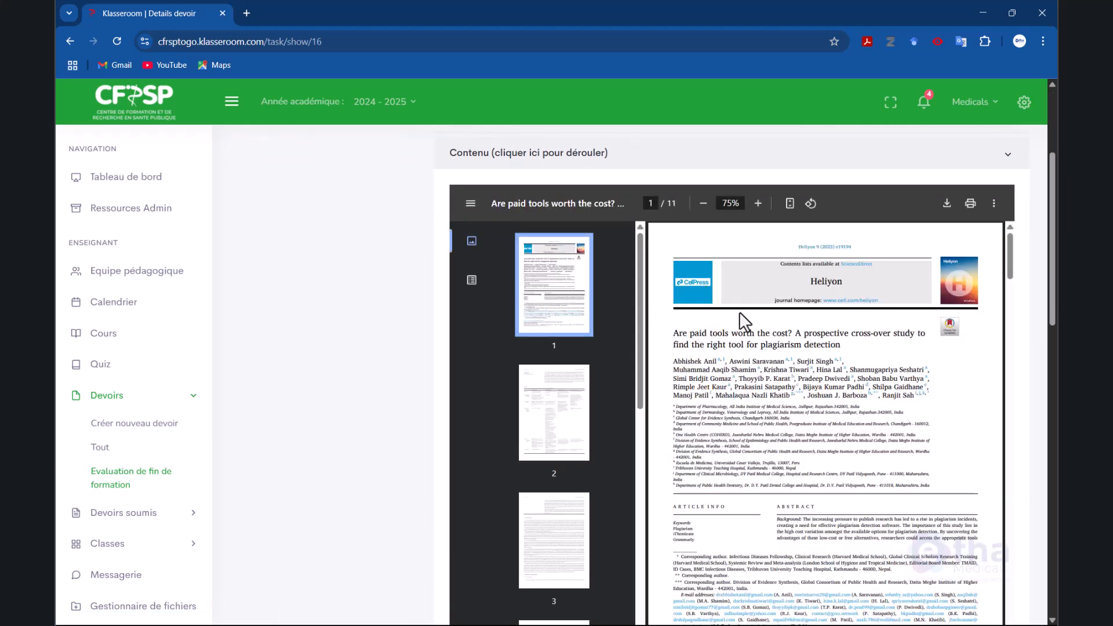
scroll(739, 311, "up", 1)
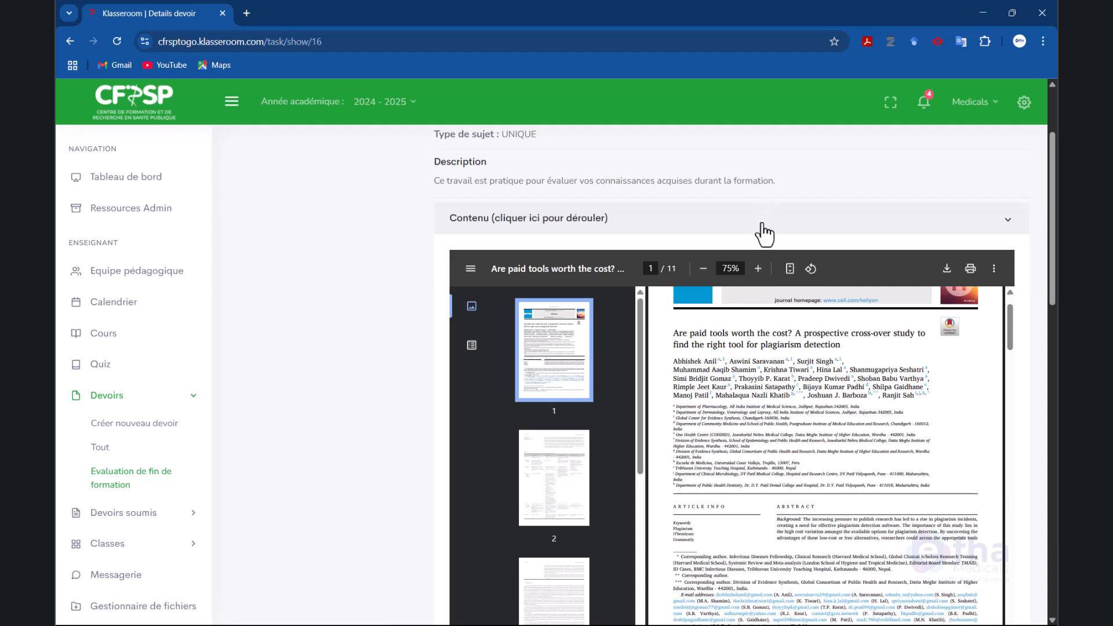
left_click(763, 229)
scroll(353, 336, "down", 1)
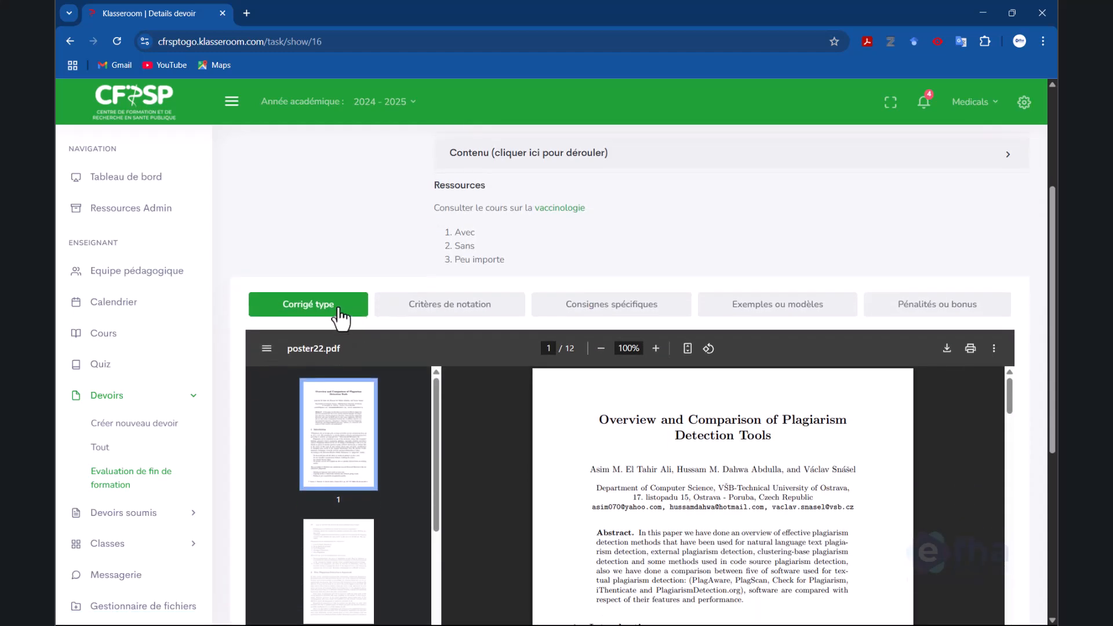
Step: Review the assignment's grading criteria, specific instructions, example file and penalties or bonus
left_click(429, 322)
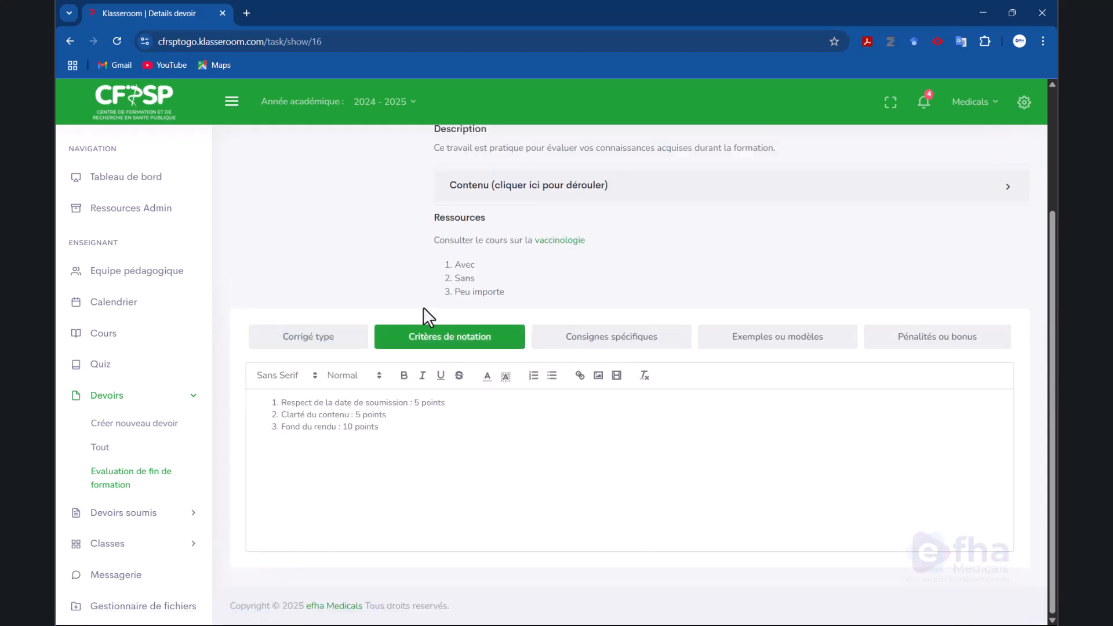
left_click(600, 345)
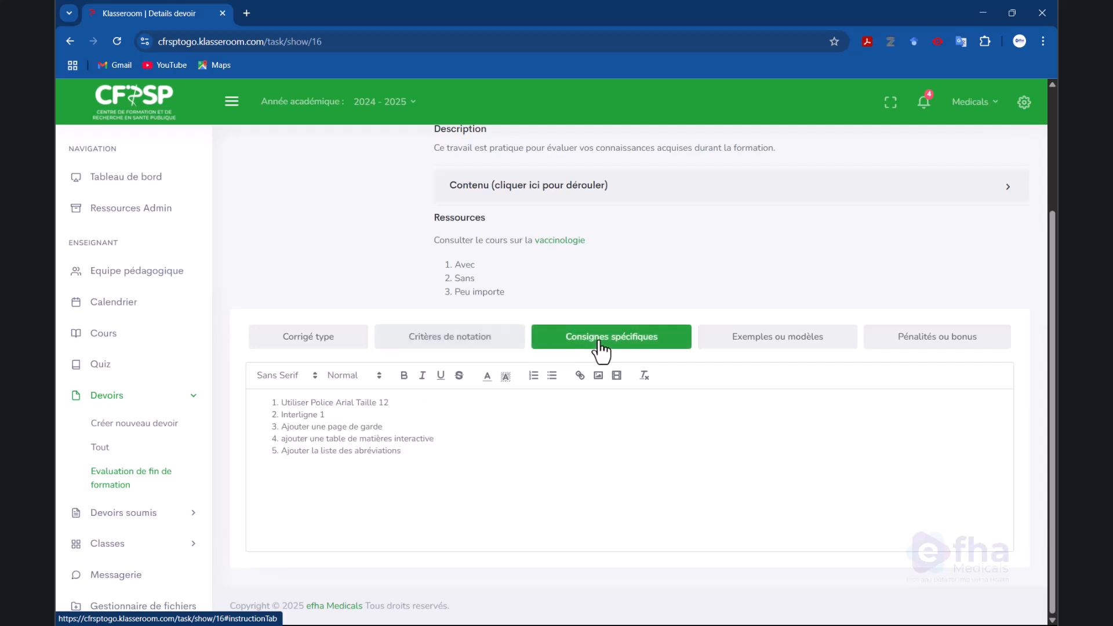
left_click_drag(335, 402, 352, 444)
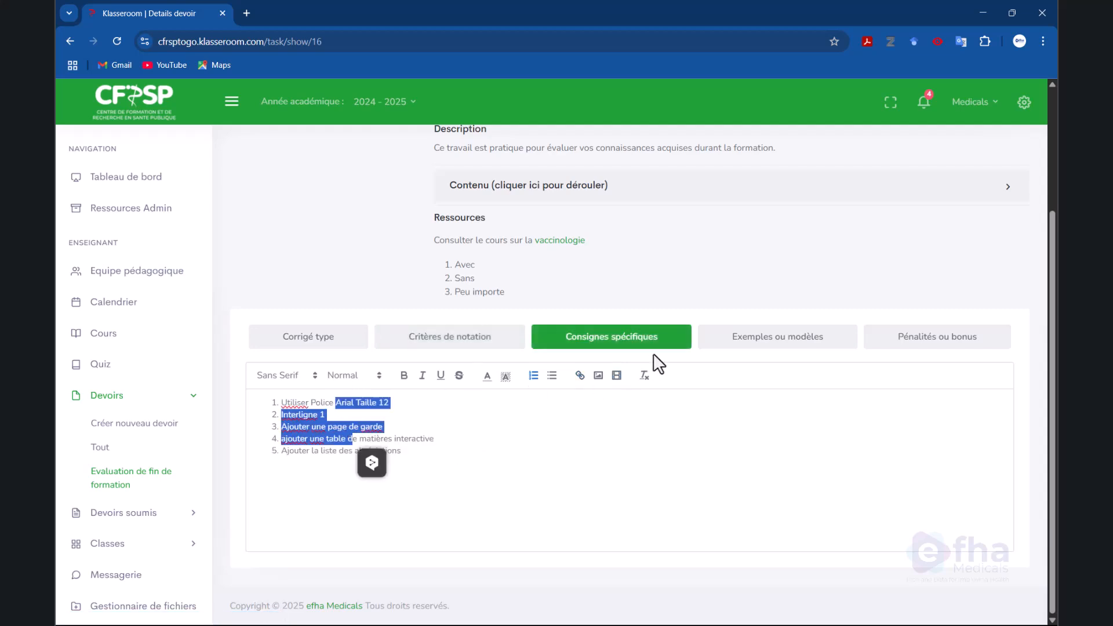
left_click(727, 346)
scroll(519, 423, "down", 2)
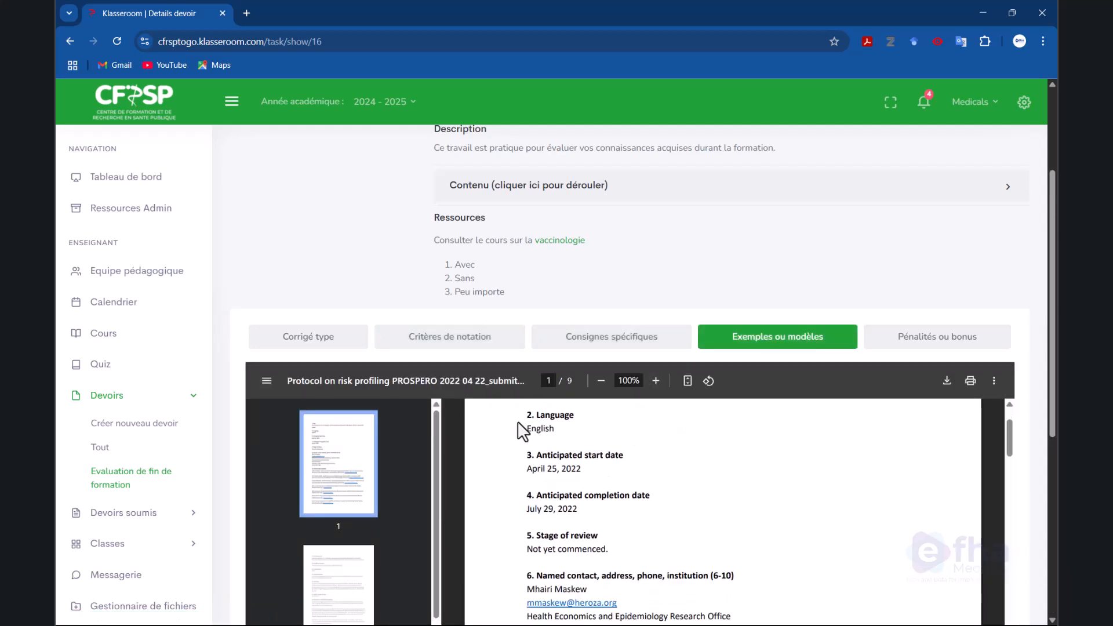
scroll(532, 423, "up", 3)
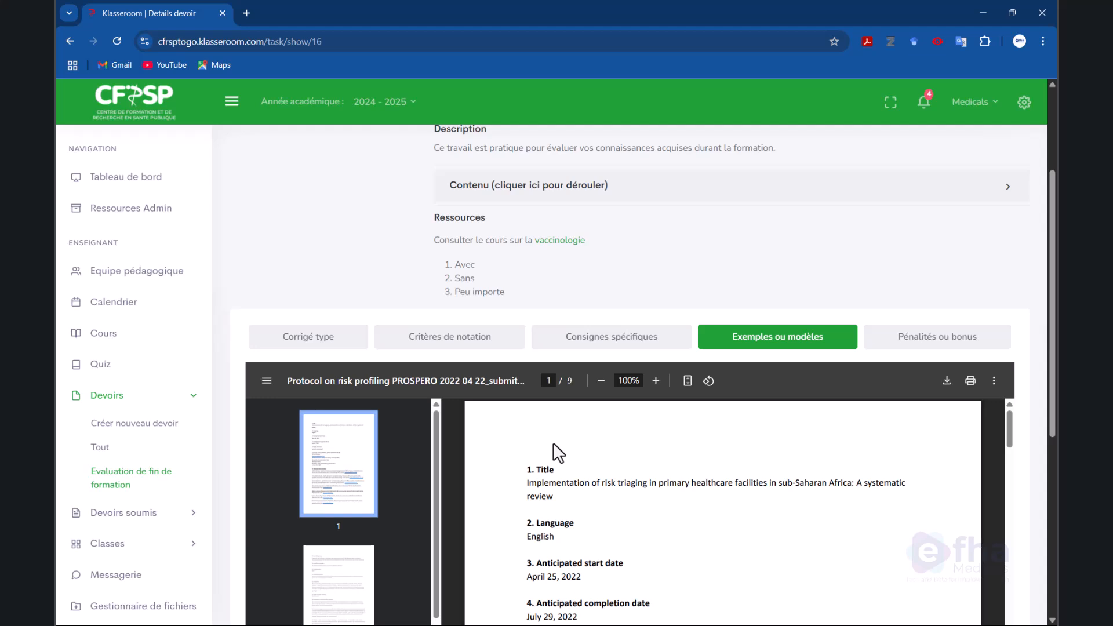
left_click(943, 342)
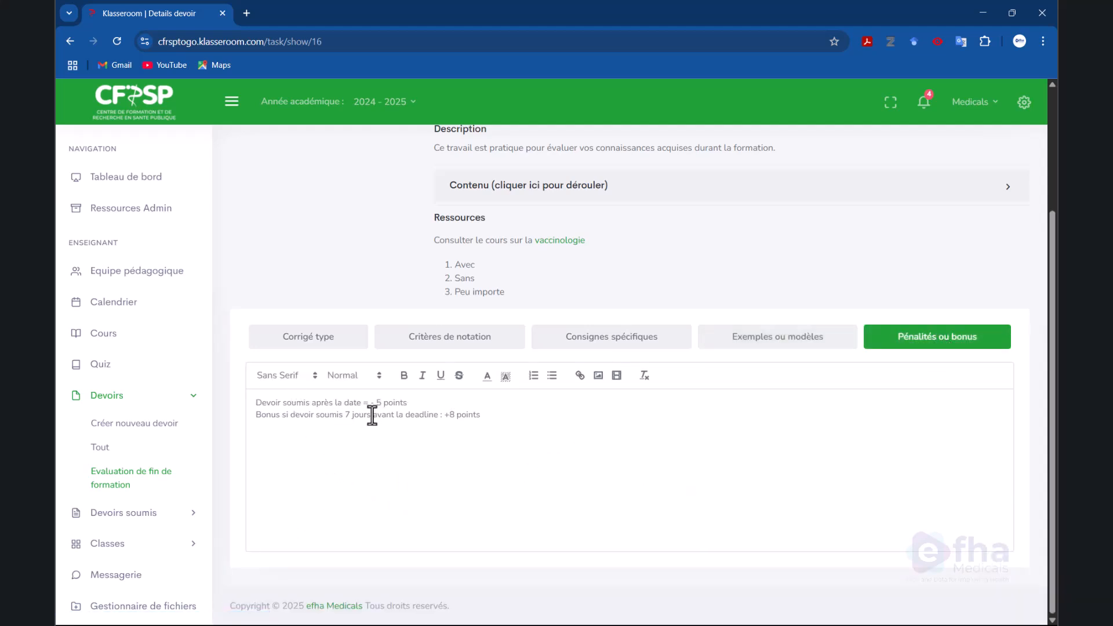
Step: Expand the assignment's content section again to view the attached PDF
scroll(377, 464, "up", 3)
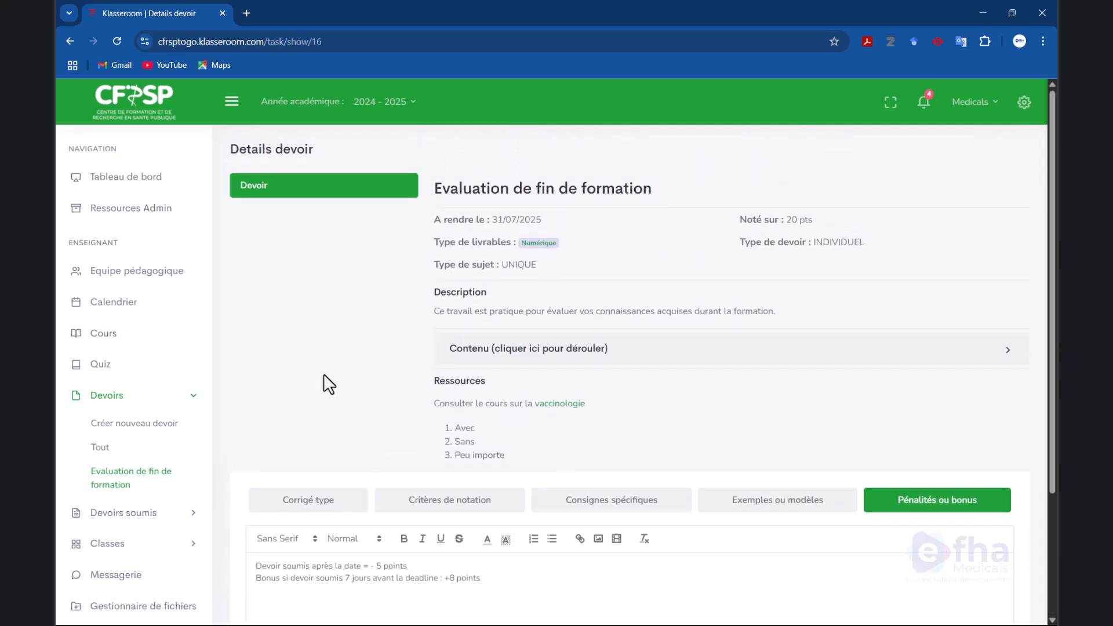
left_click(538, 359)
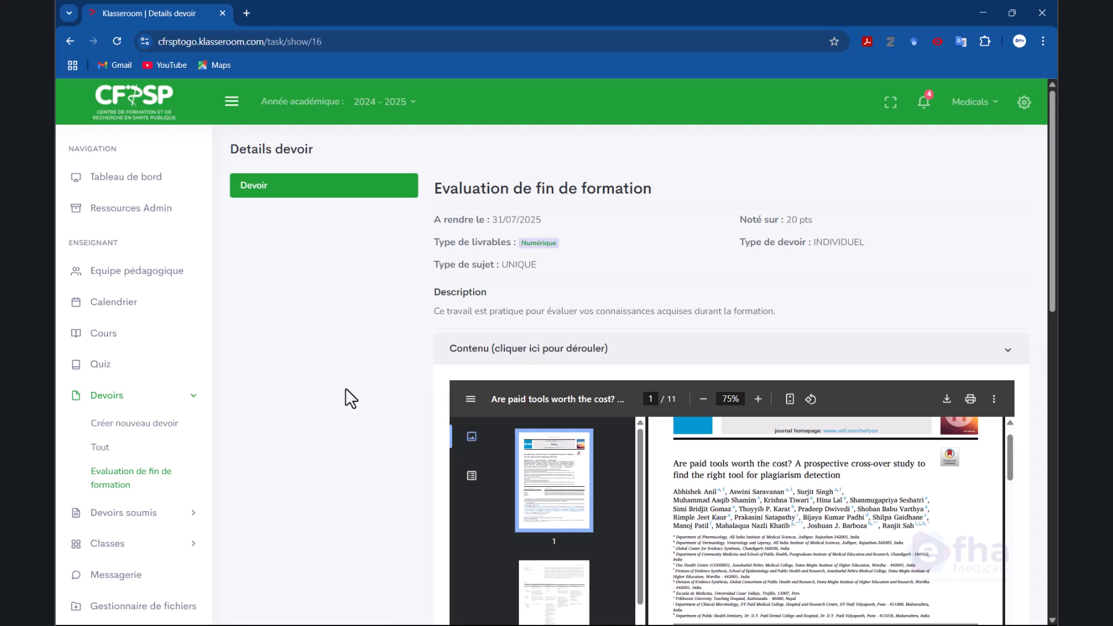
scroll(350, 399, "down", 1)
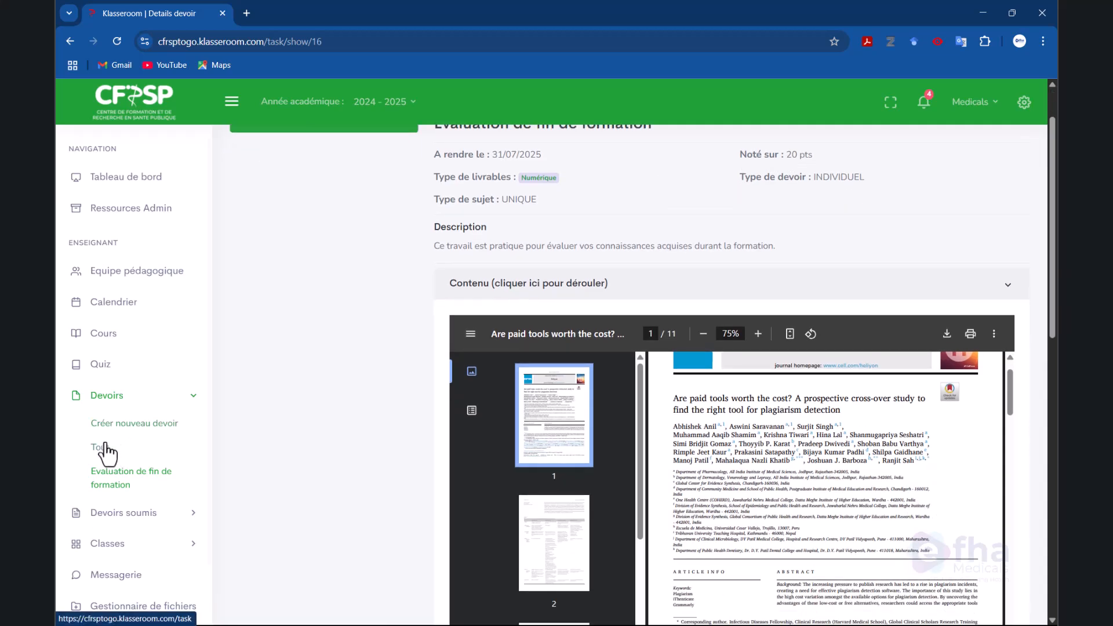
Step: Check the list of all submitted assignments and reopen the details of "Evaluation de fin de formation"
left_click(140, 512)
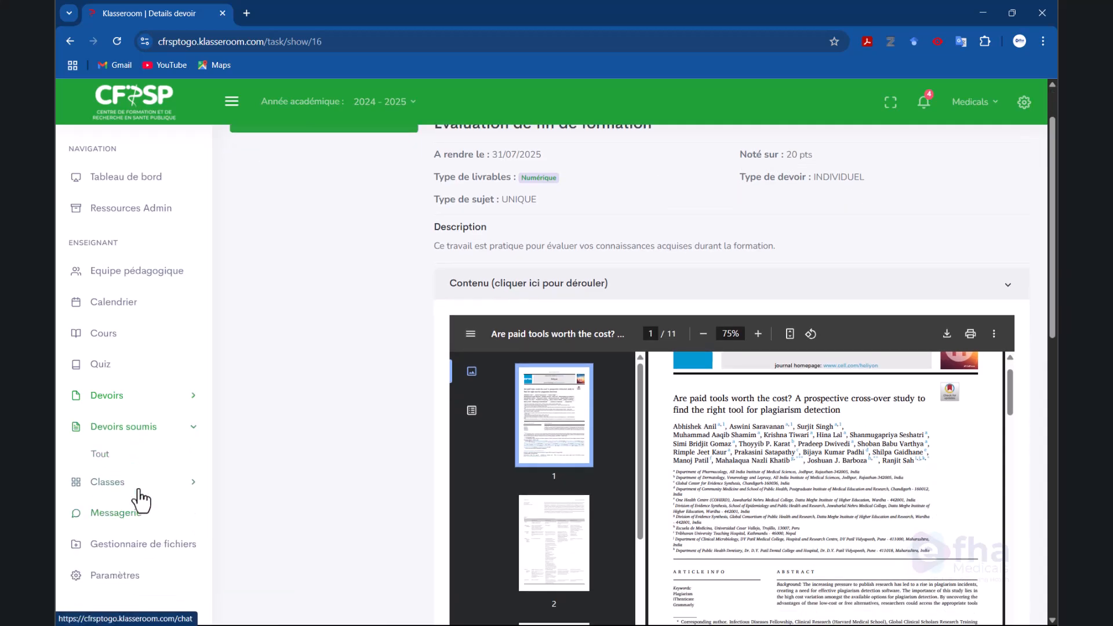
left_click(103, 455)
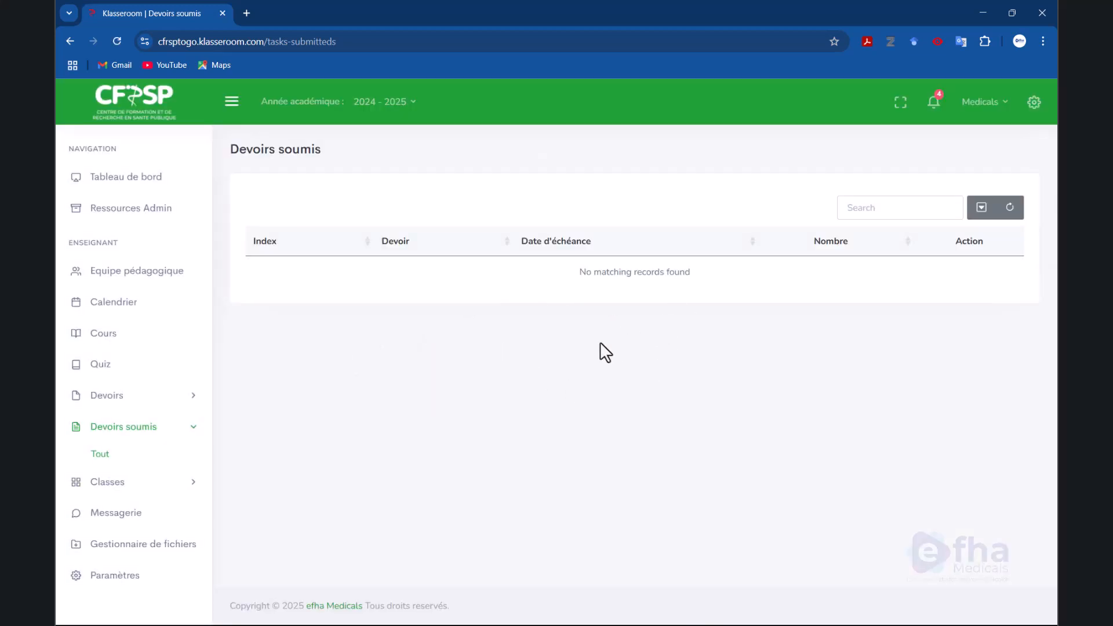
left_click(145, 398)
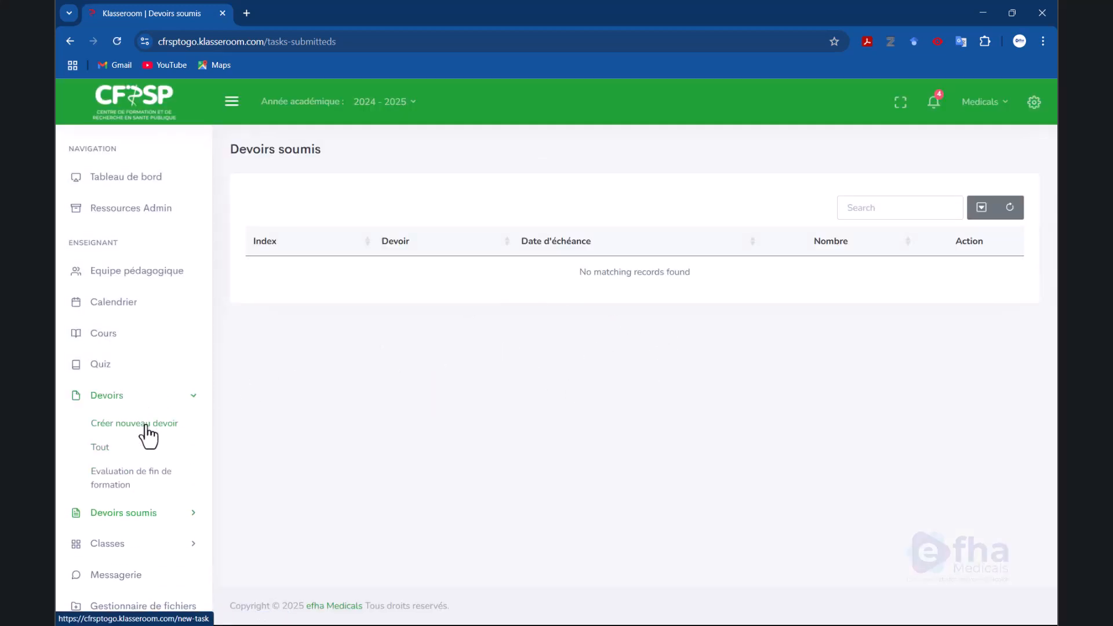
left_click(121, 484)
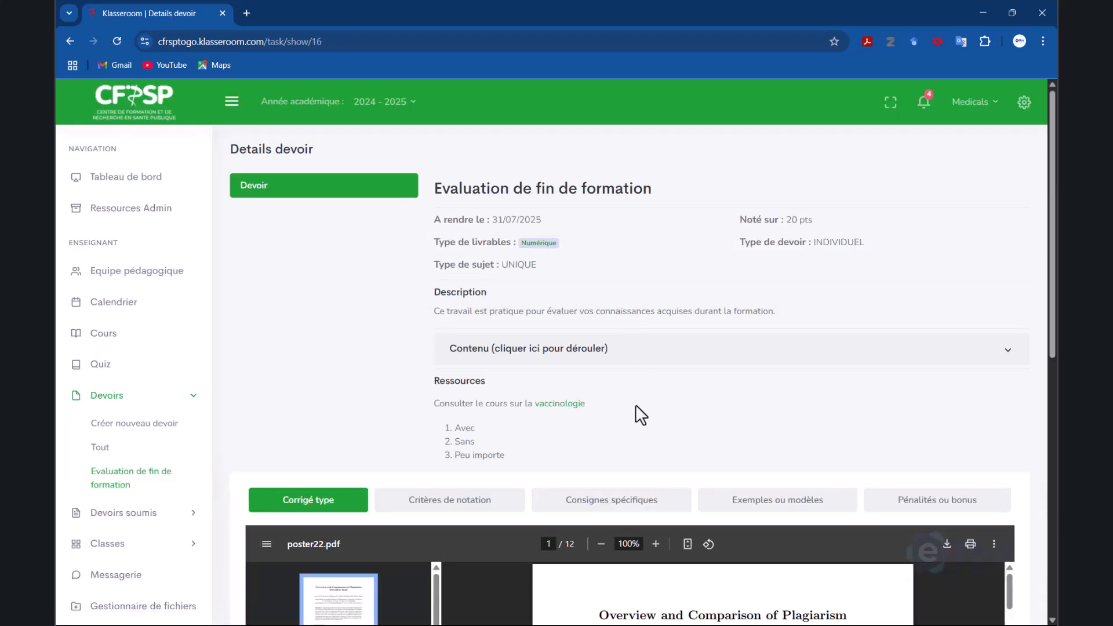
scroll(635, 404, "down", 8)
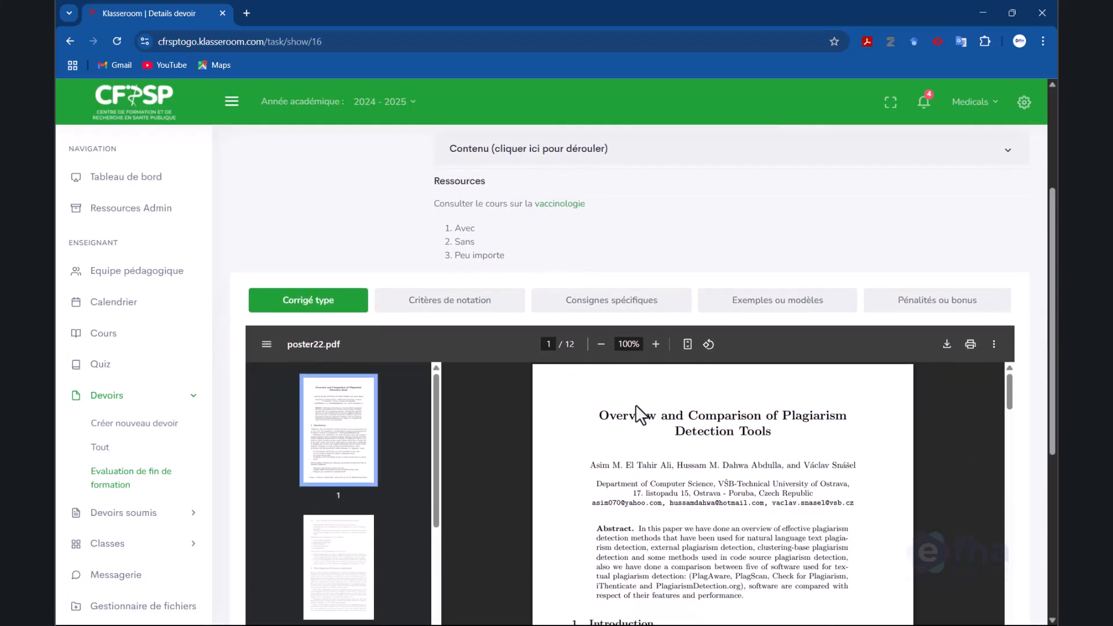
scroll(635, 405, "up", 8)
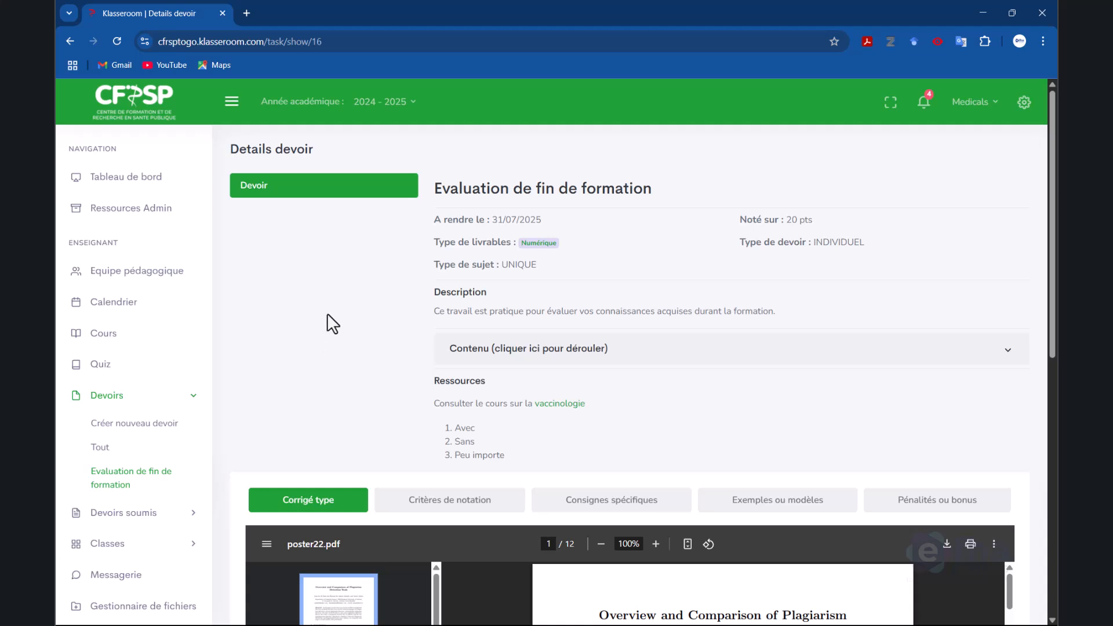
Step: Start a new assignment named "Evaluation de groupe", graded out of 20
left_click(119, 428)
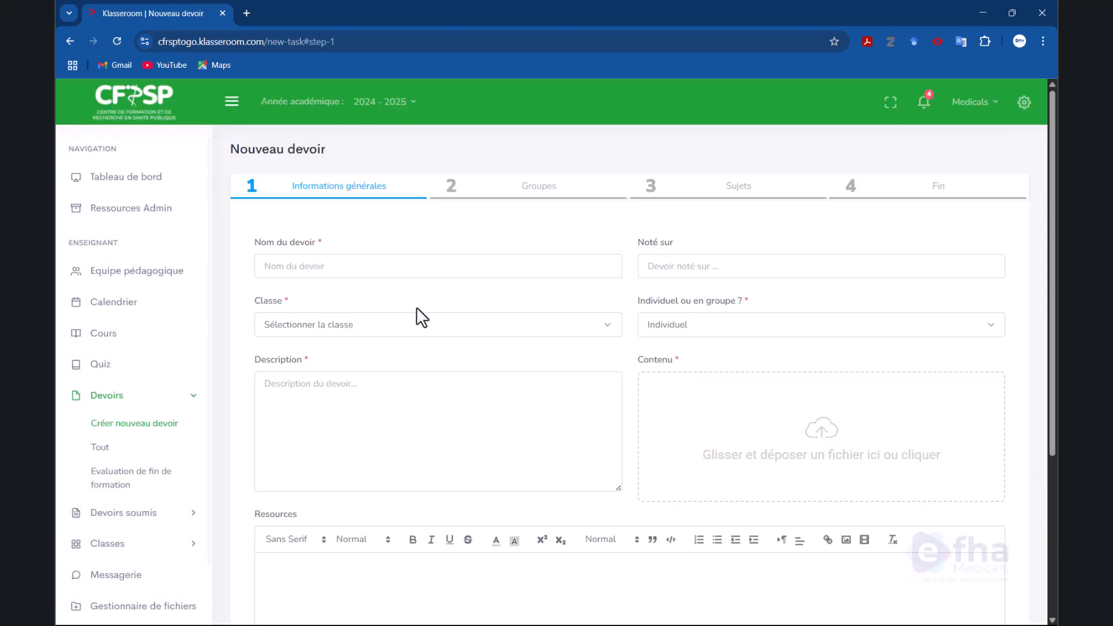
left_click(503, 265)
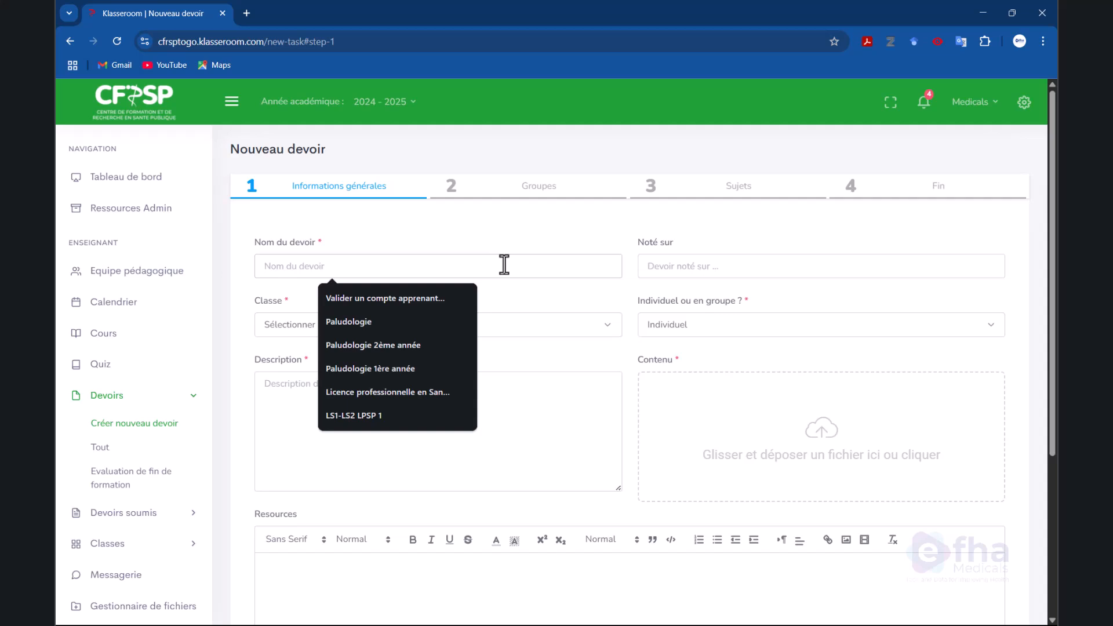
type("Evaluat")
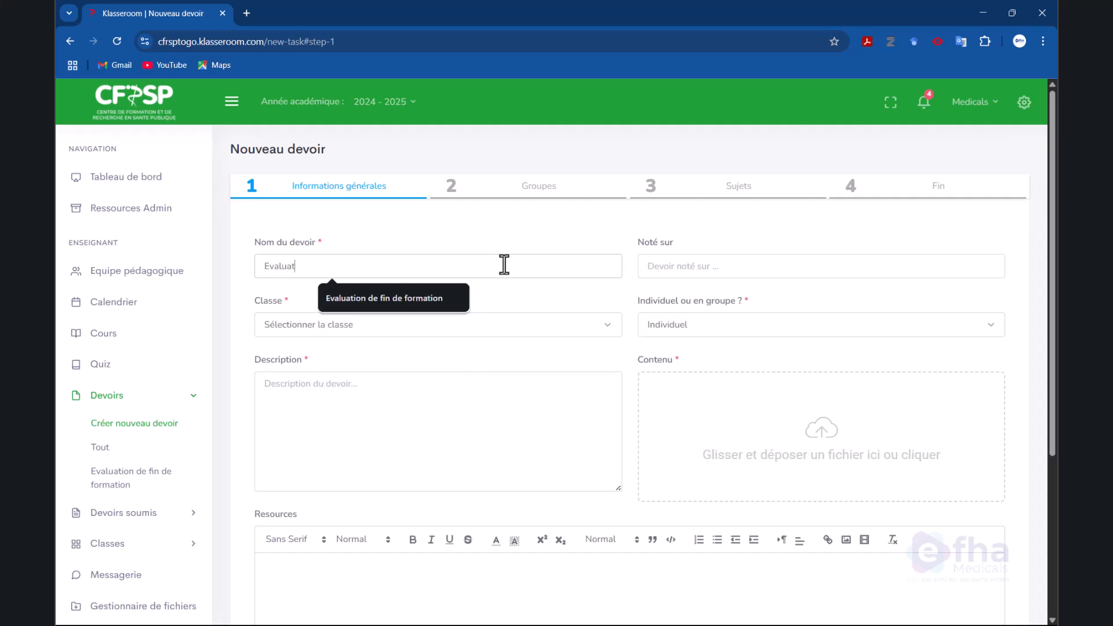
type("ion de groupe")
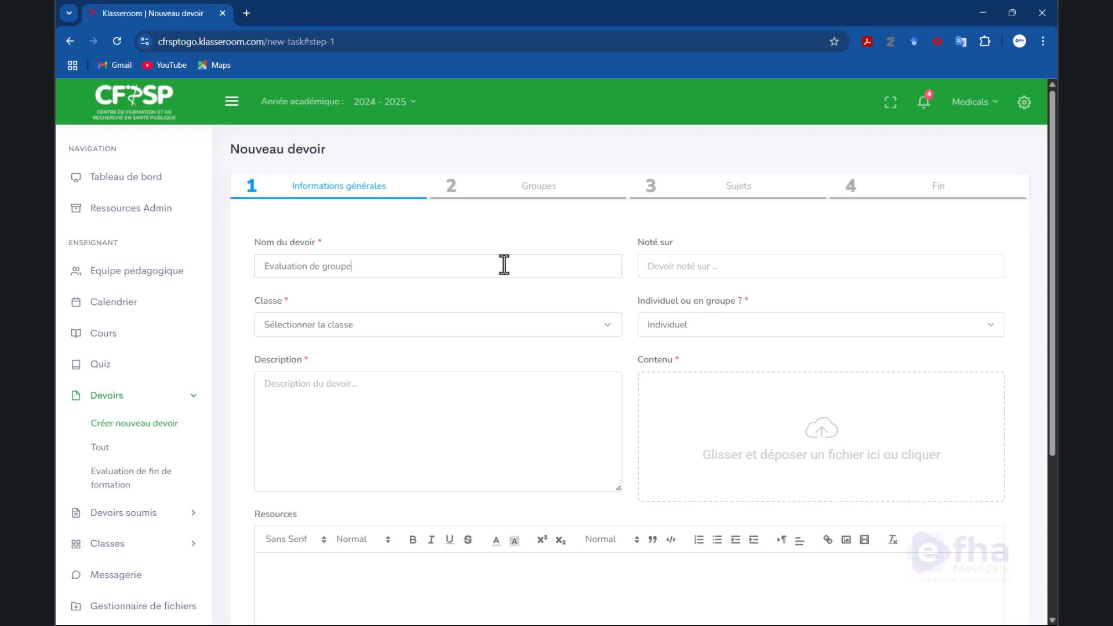
left_click(721, 265)
type("20")
Step: Assign it to the class "Cohorte N°001 - Juillet 2025 - Juillet 2025" and make it a group assignment ("En groupe")
left_click(512, 333)
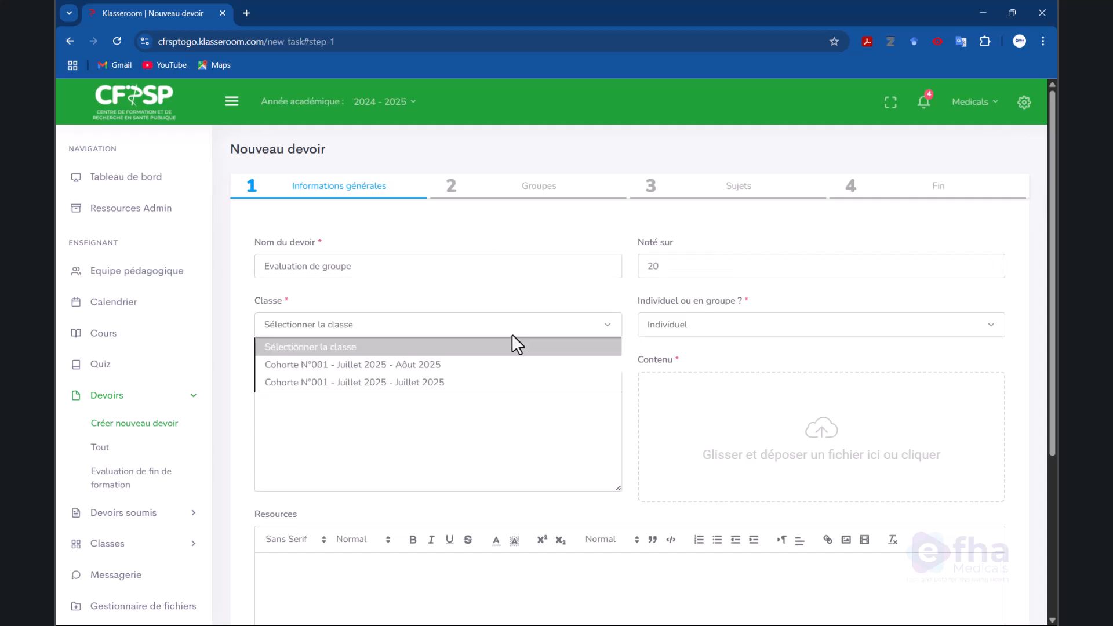
left_click(482, 381)
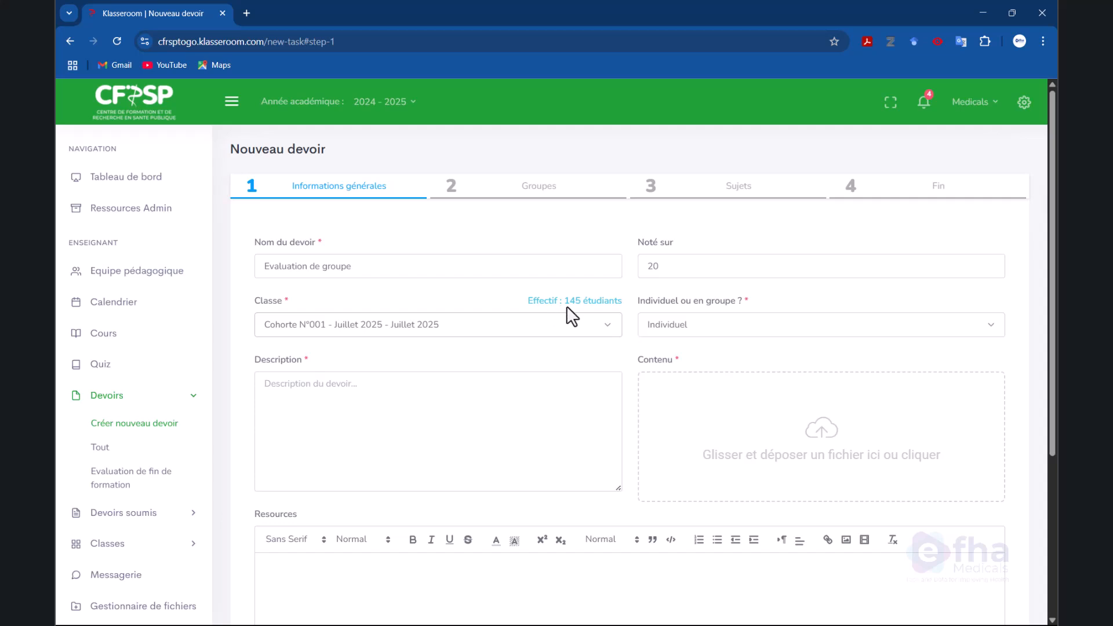
left_click(675, 324)
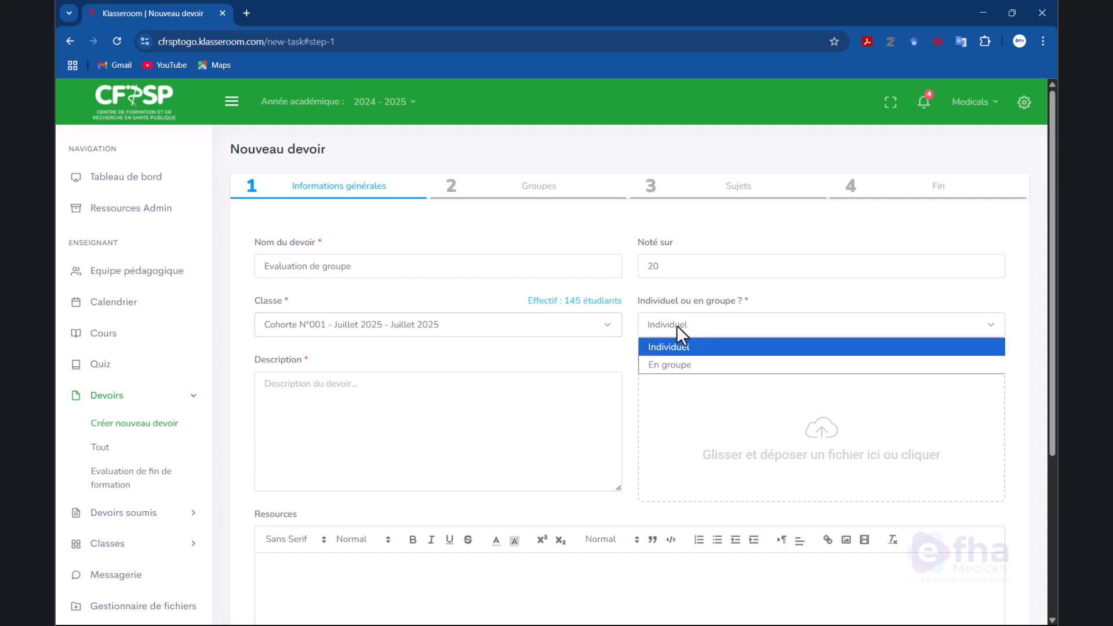
left_click(679, 365)
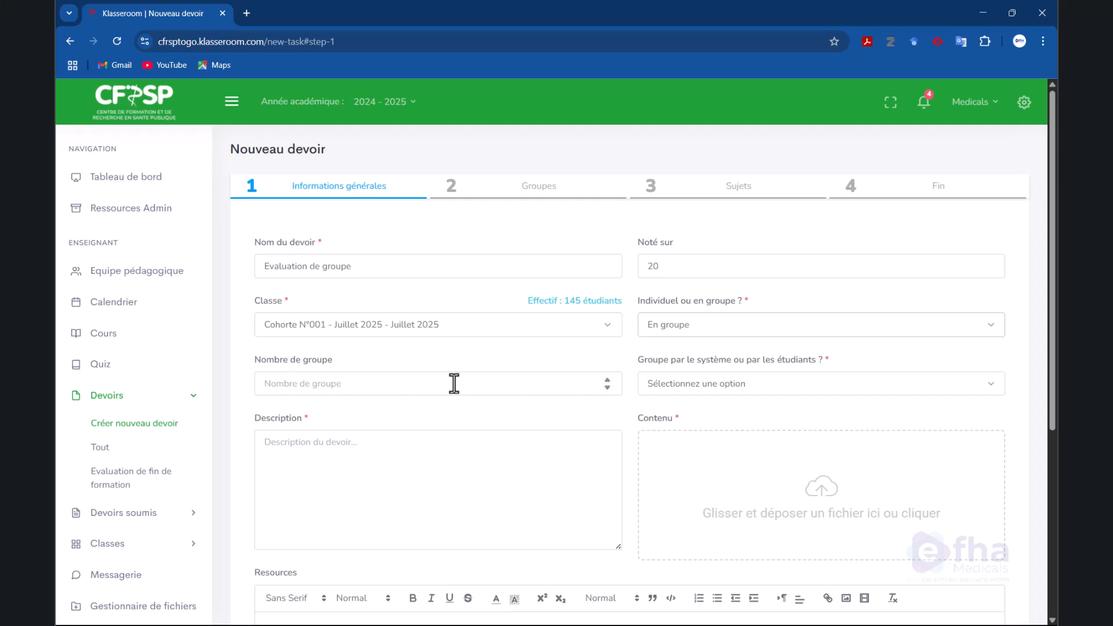
Step: Set the number of groups to 29 and have them formed by the system ("Système")
type("5")
left_click_drag(340, 387, 262, 394)
type("29")
scroll(542, 405, "down", 1)
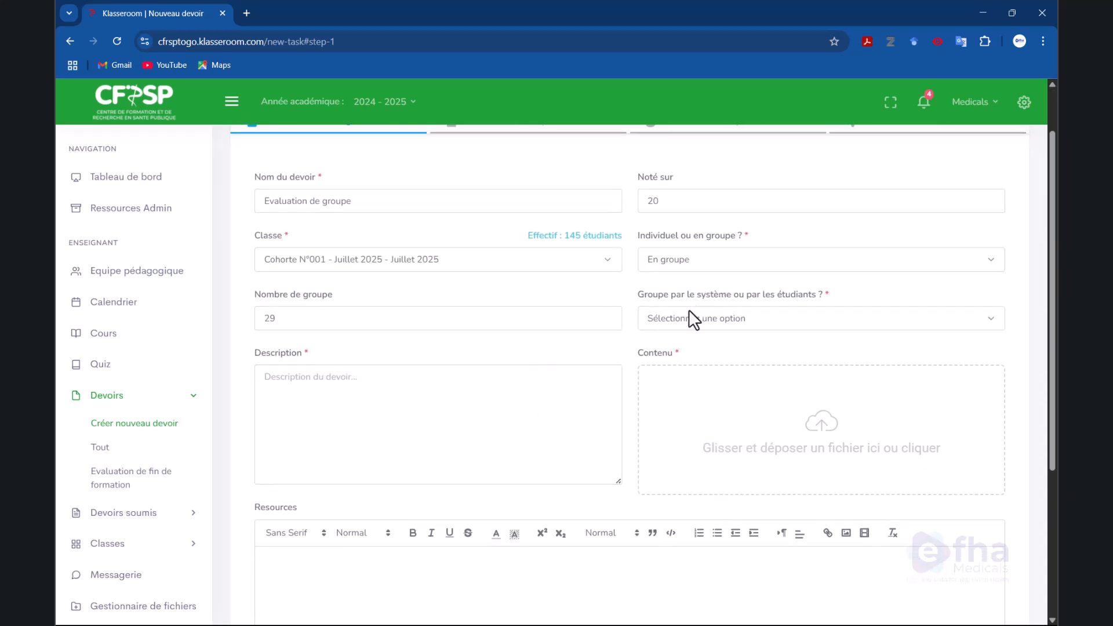
left_click(694, 325)
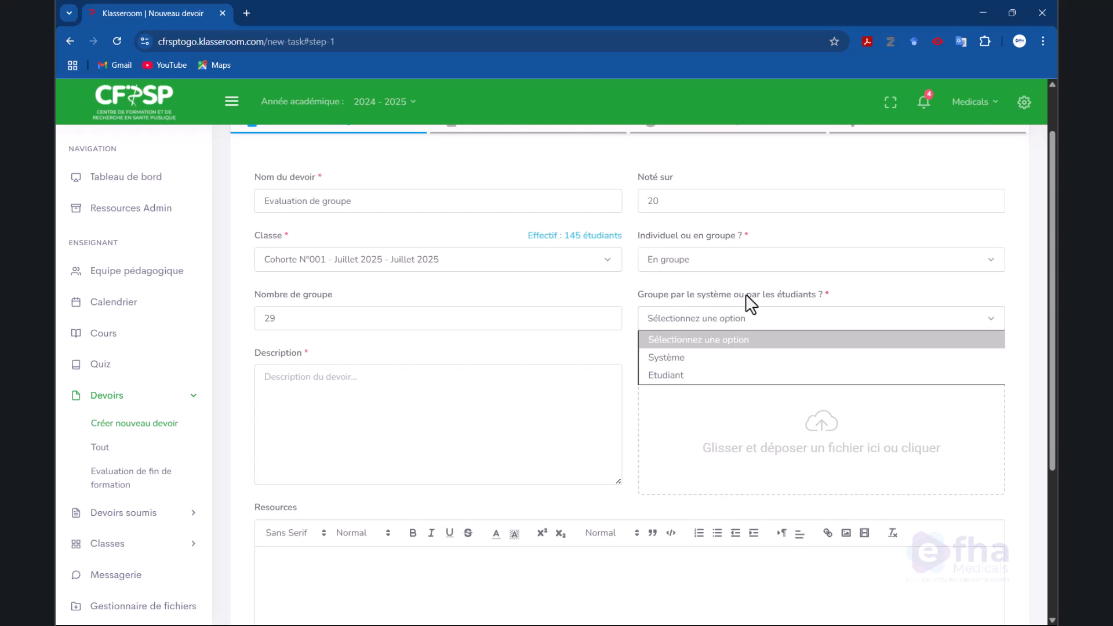
left_click(711, 358)
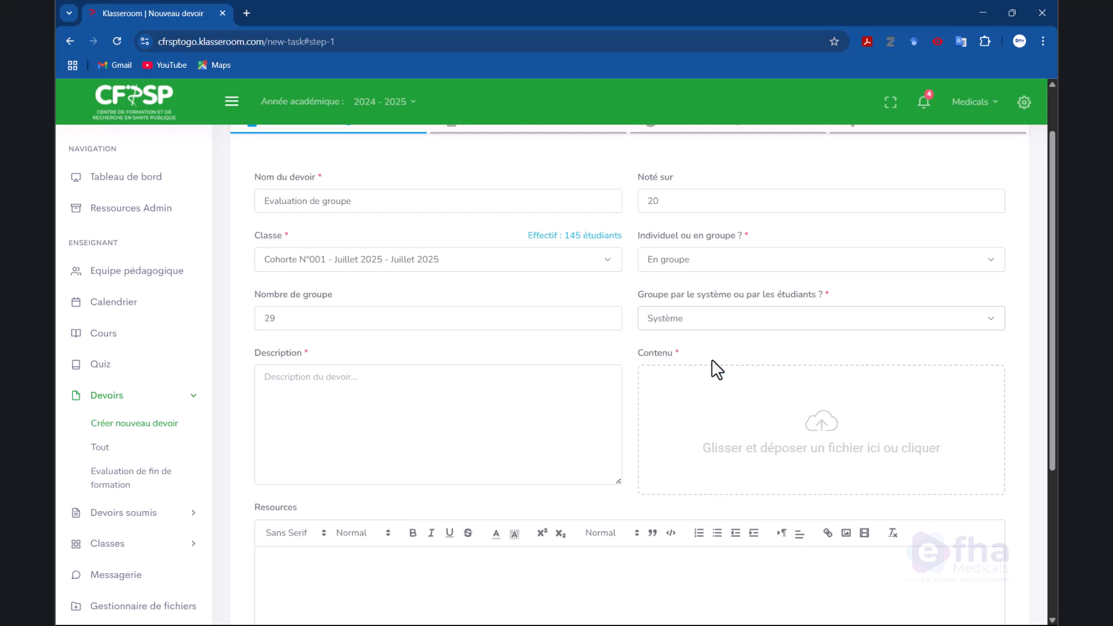
Step: Describe the assignment as "Devoir de groupe" and attach poster22.pdf as its content
left_click(478, 404)
type("Devoir de")
type("groupe")
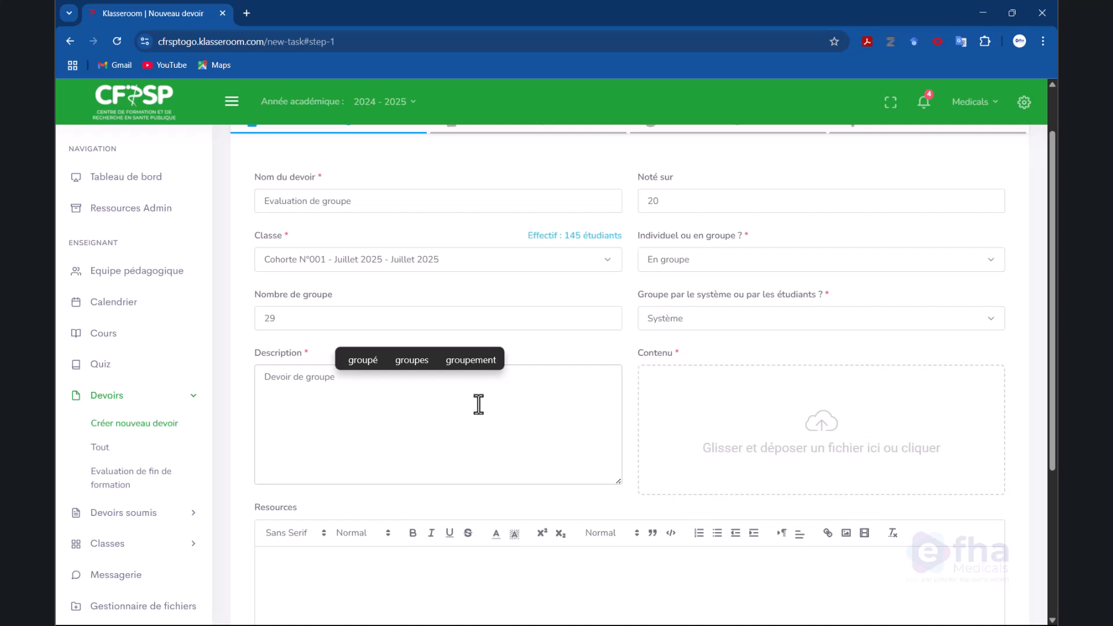
left_click(852, 418)
left_click(256, 106)
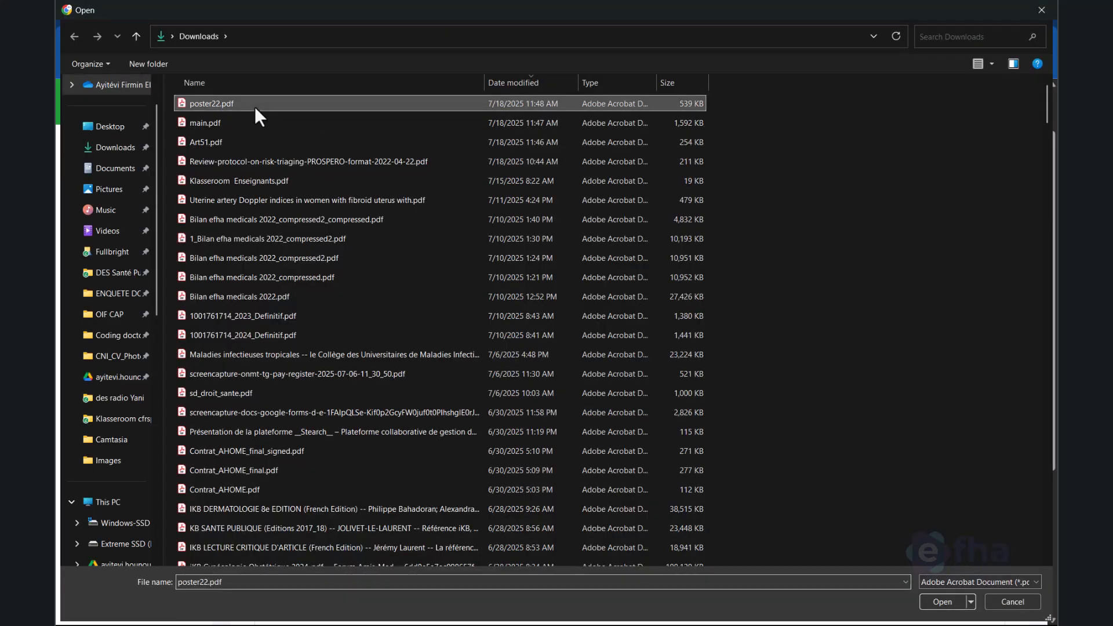
key("Return")
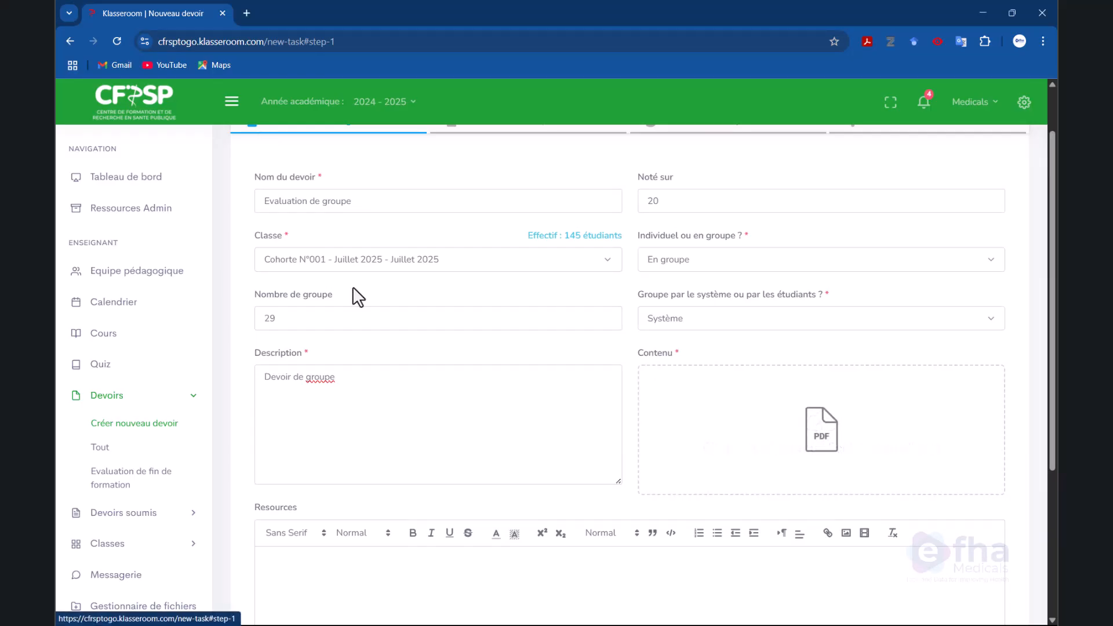
Step: Enter "Tout document autorisé" as the resources text and save the assignment's general information
scroll(423, 293, "down", 4)
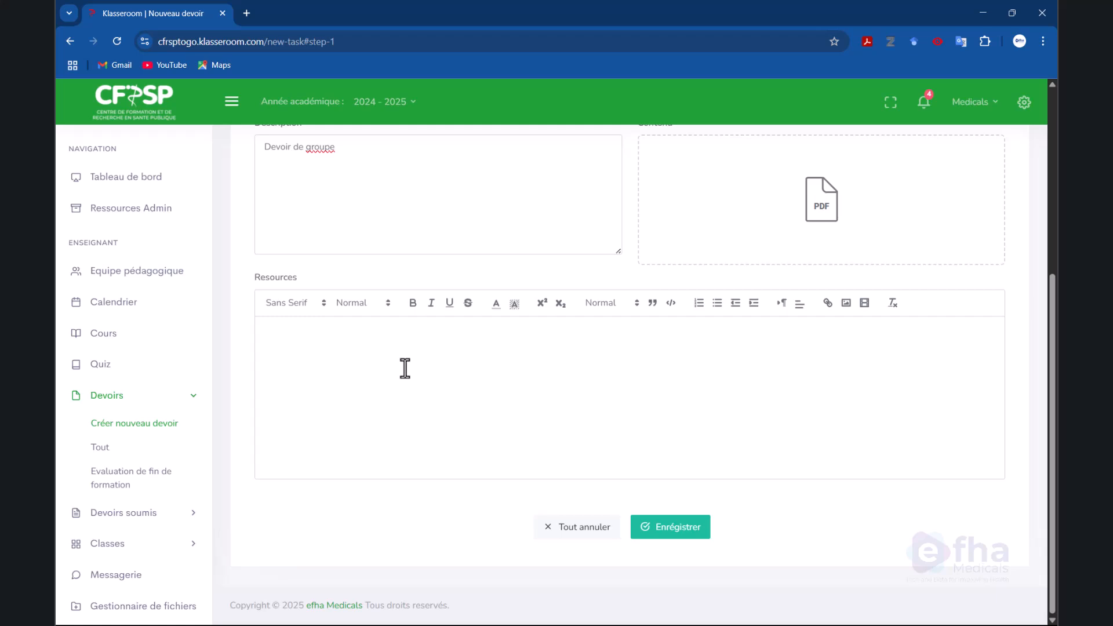
left_click(404, 368)
type("Tout")
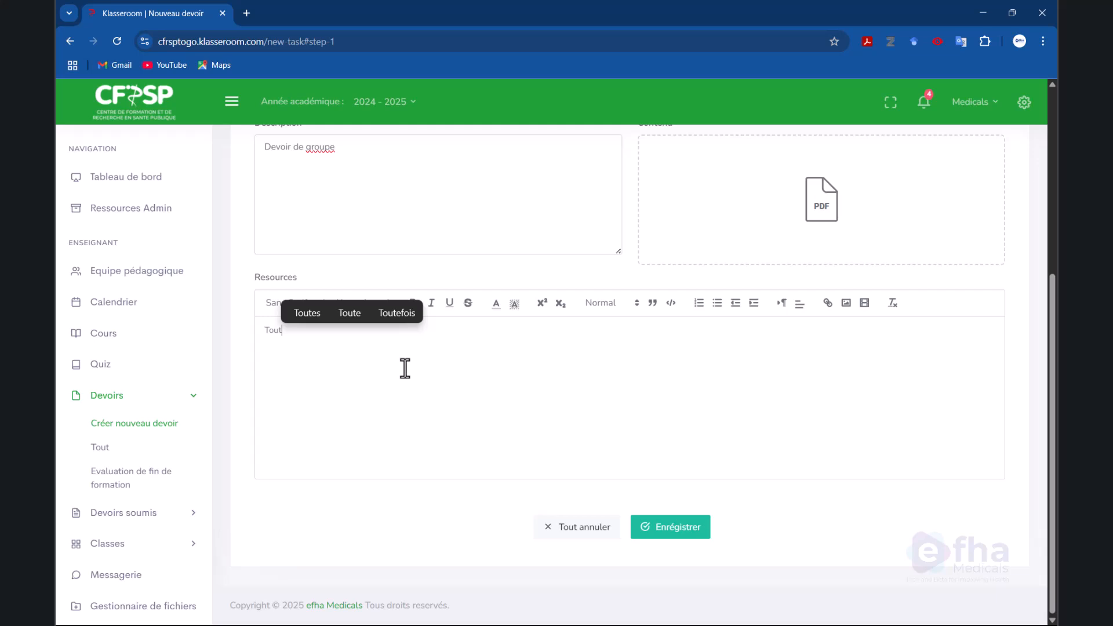
type("e")
key("BackSpace")
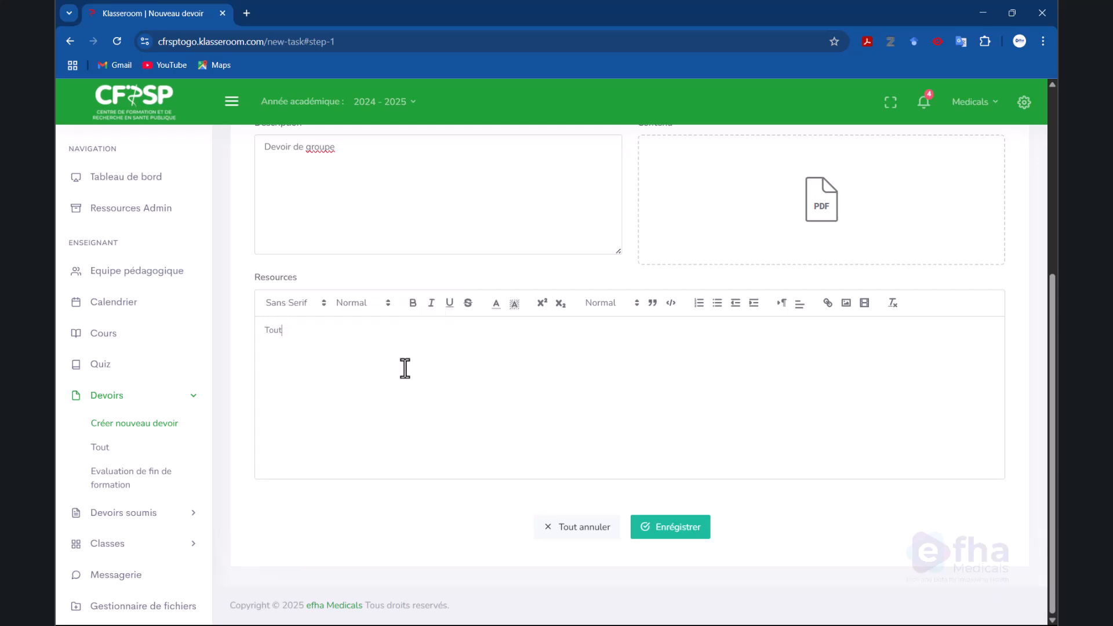
type("docum")
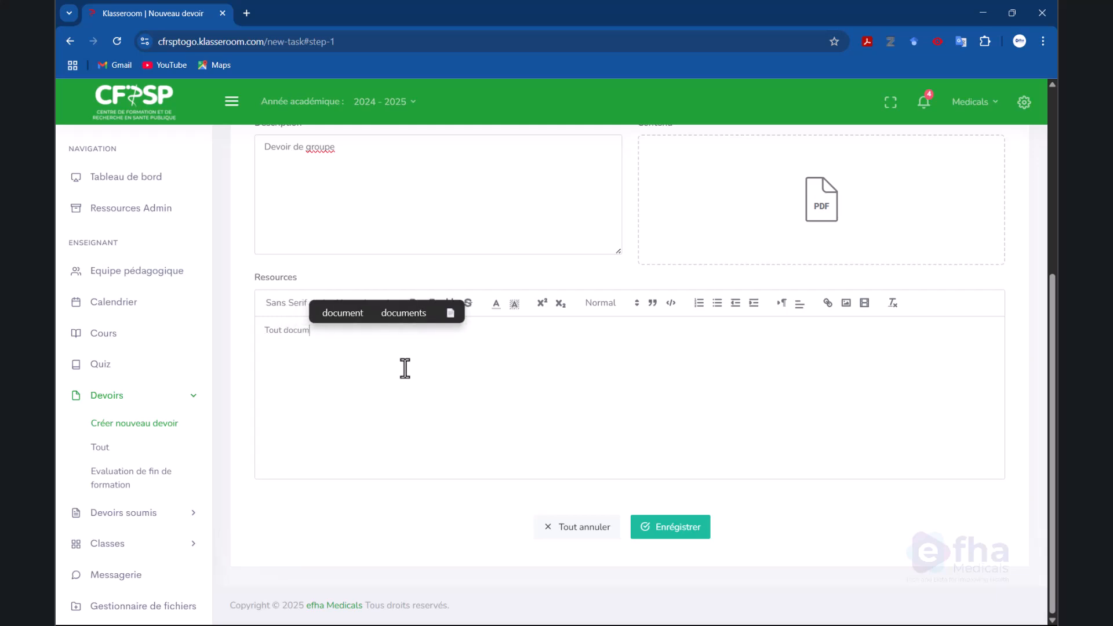
type("ent autorisé")
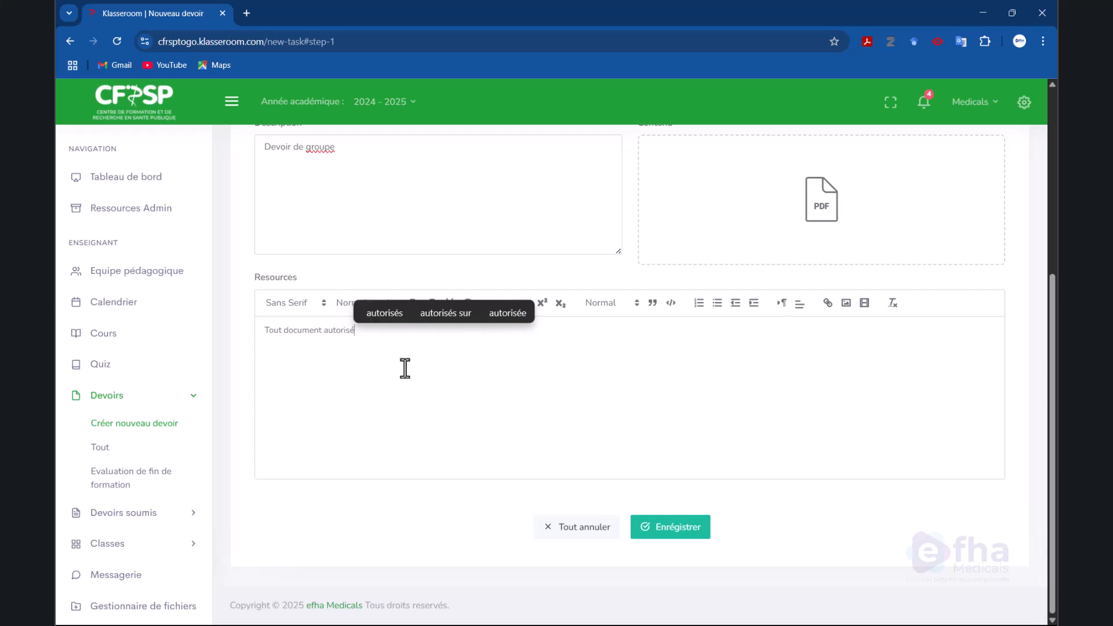
left_click(687, 531)
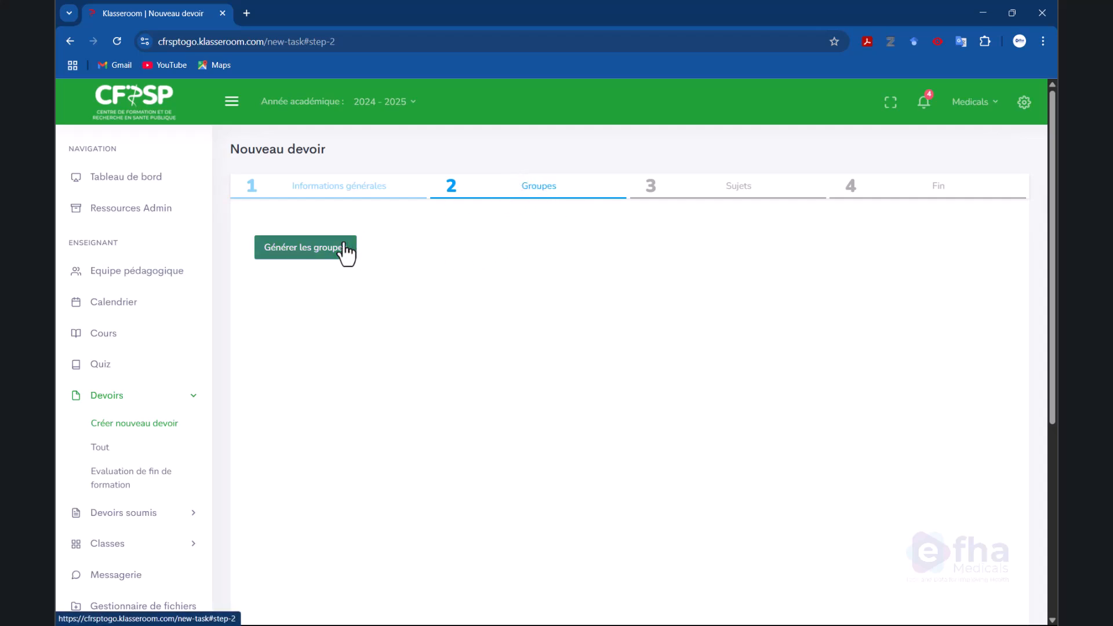
Step: Generate the student groups, review their members and save the groups
left_click(315, 255)
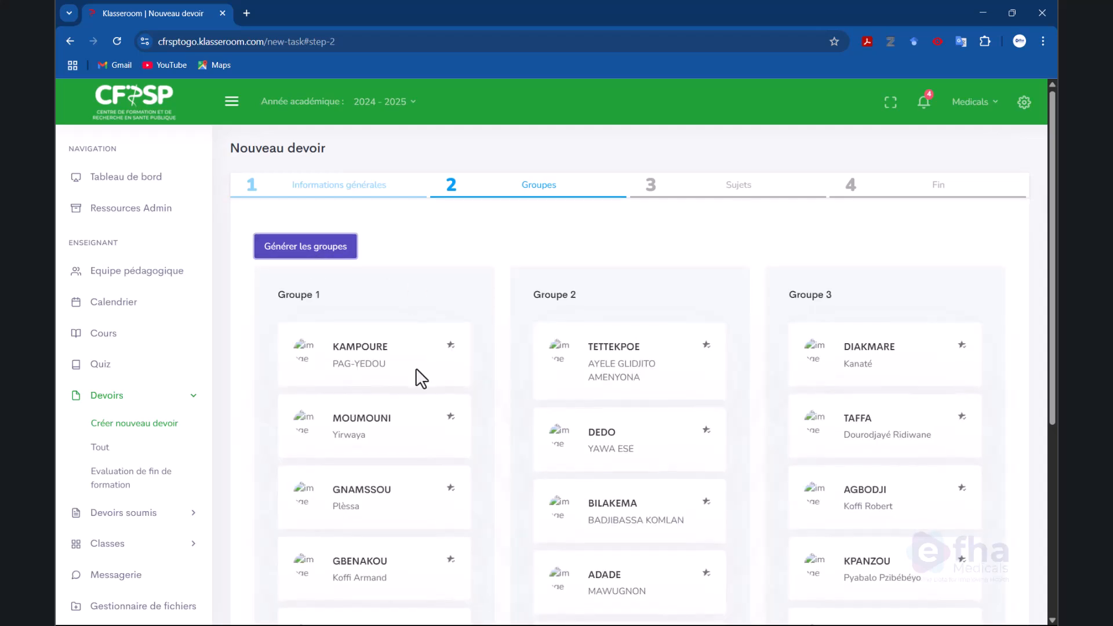
scroll(421, 378, "down", 2)
scroll(420, 377, "down", 3)
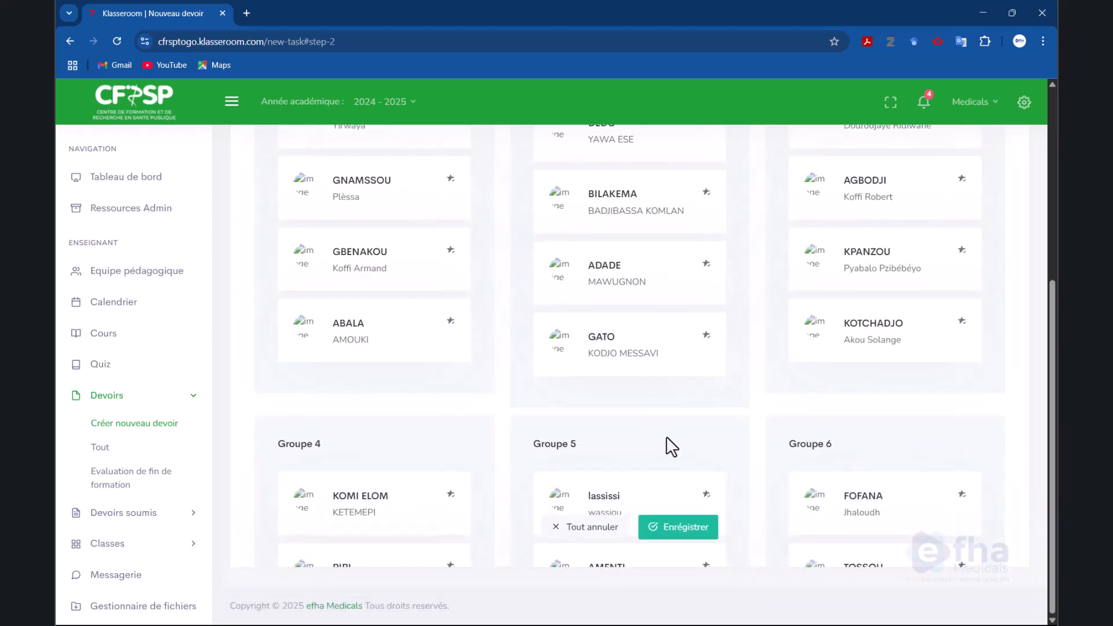
scroll(663, 446, "up", 5)
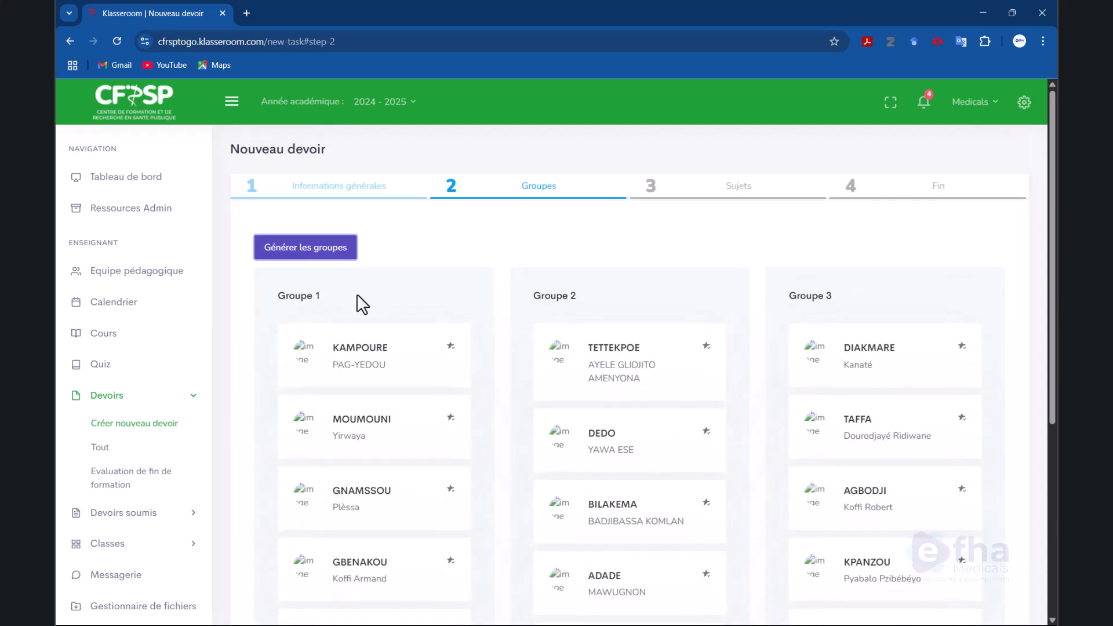
scroll(364, 288, "down", 2)
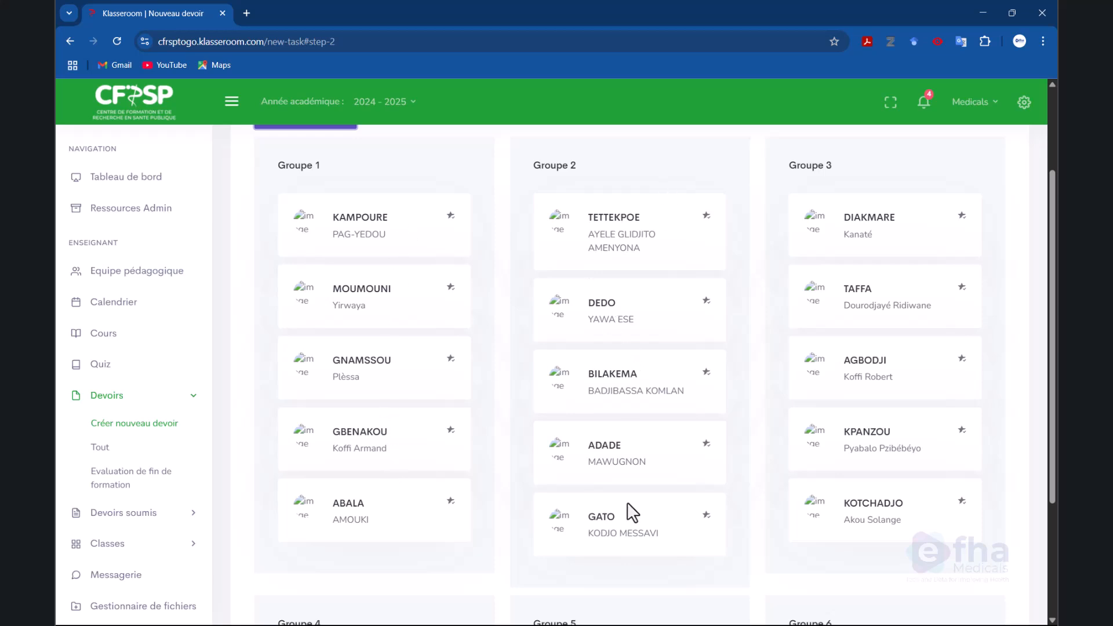
scroll(810, 387, "down", 3)
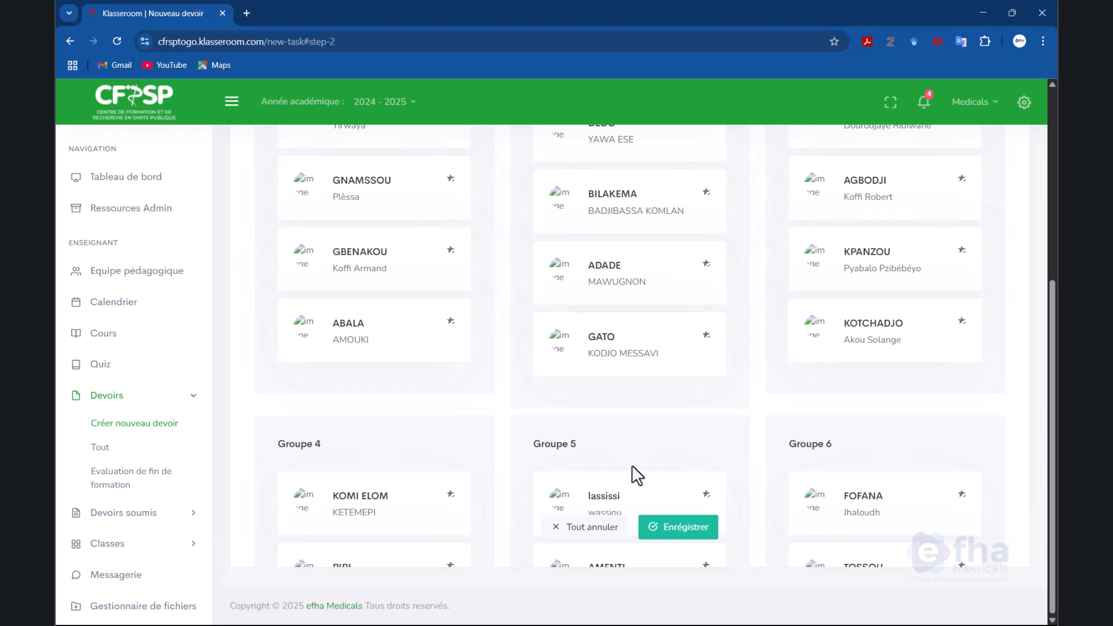
scroll(475, 383, "up", 5)
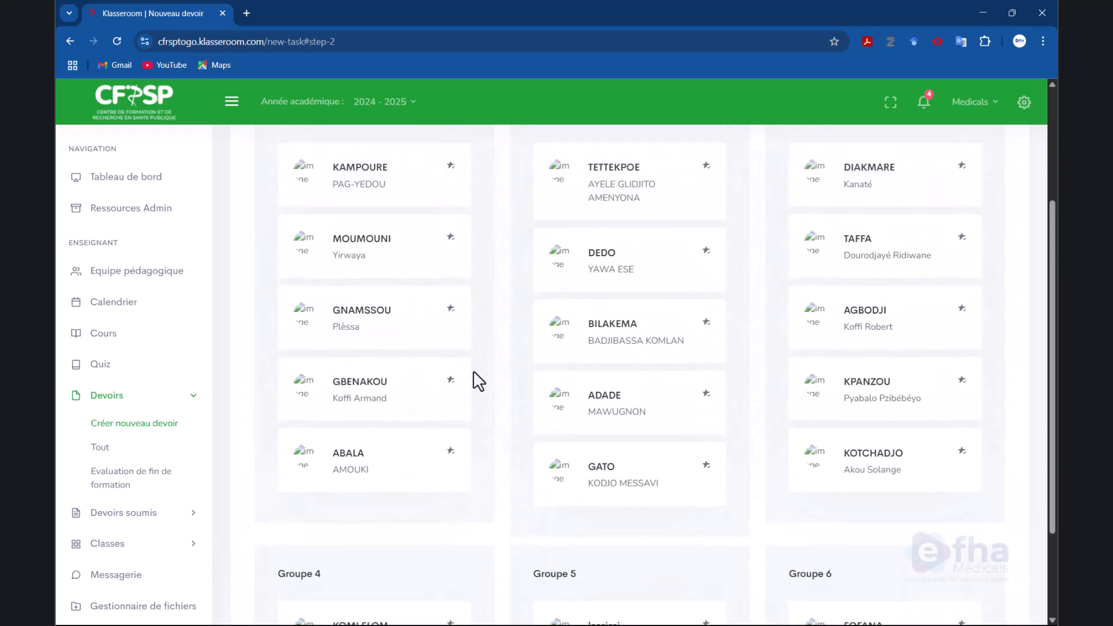
scroll(473, 370, "down", 5)
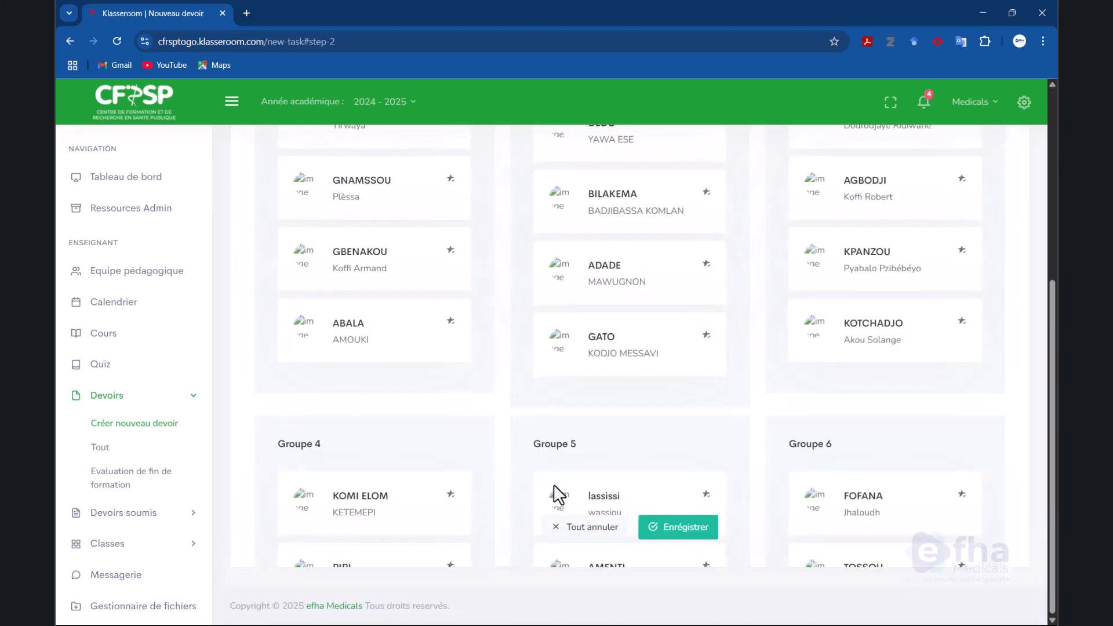
left_click(678, 529)
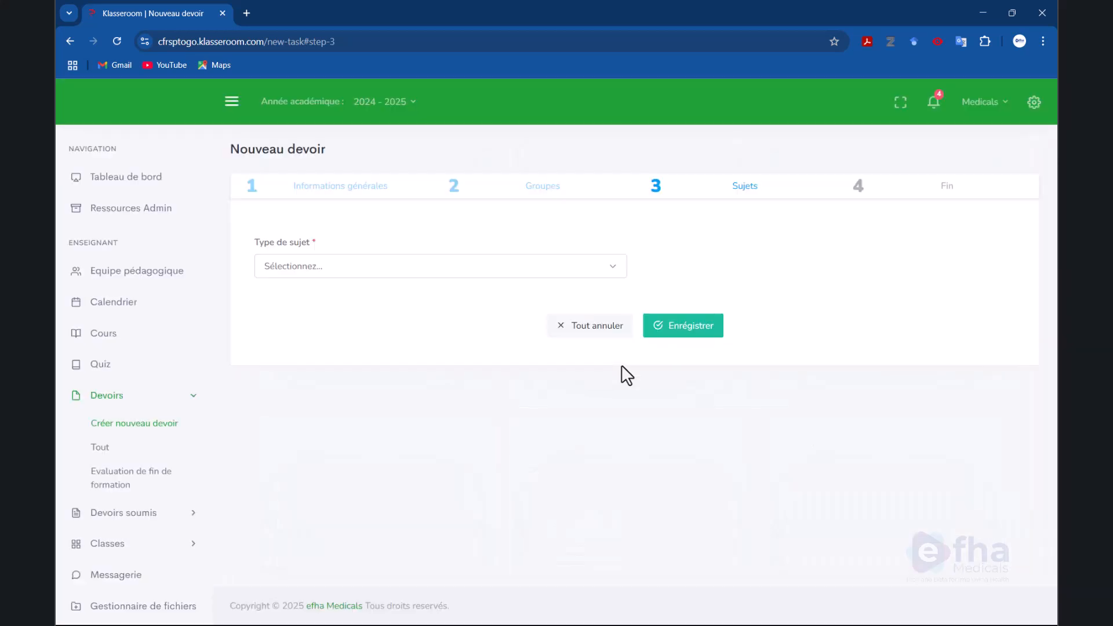
Step: Set the subject type to "Chaque groupe avec son sujet" after trying "Unique", and look through the subject fields of all groups
left_click(353, 267)
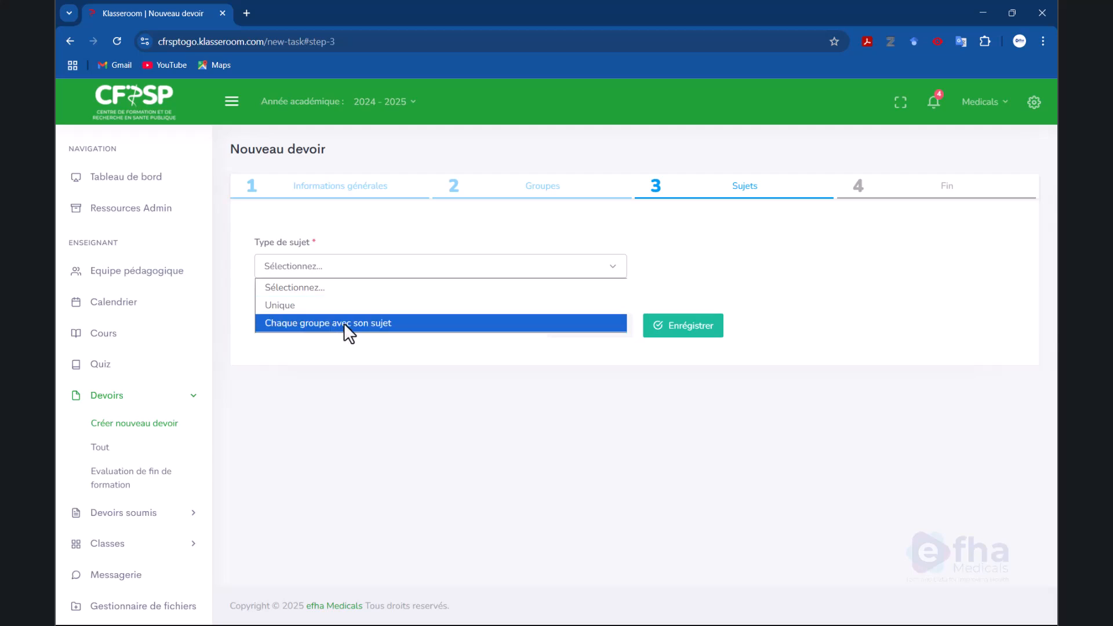
left_click(345, 307)
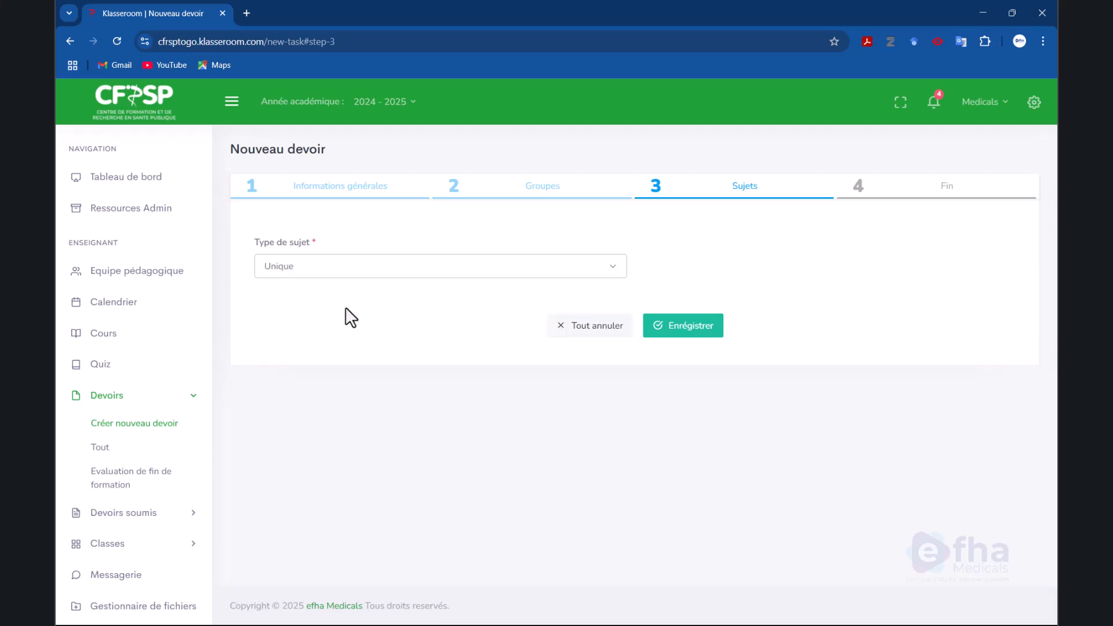
left_click(370, 272)
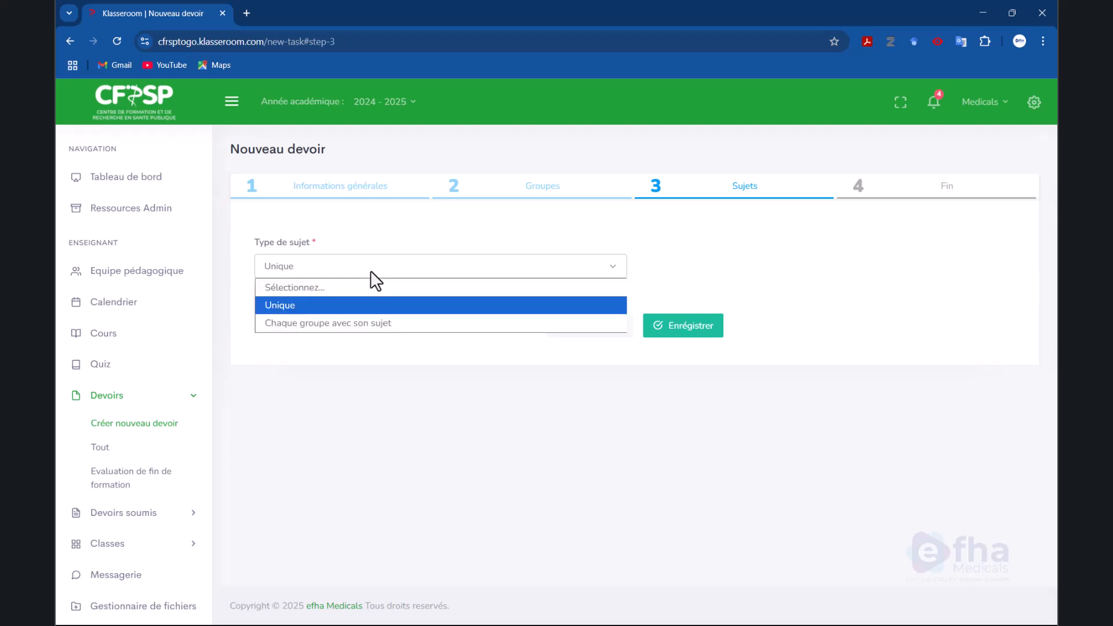
left_click(384, 327)
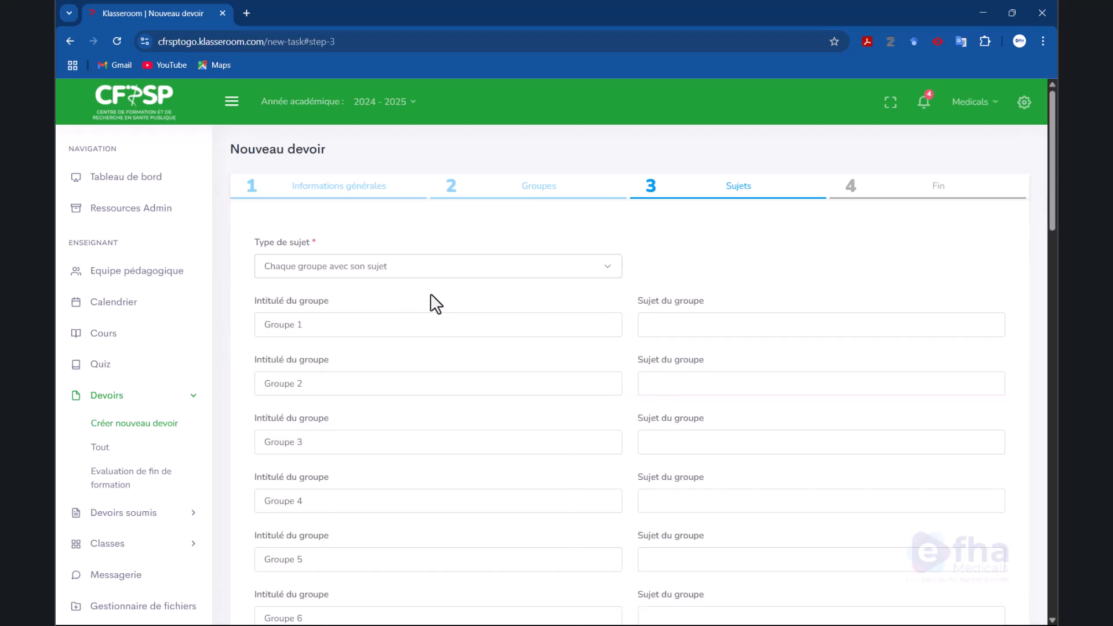
scroll(436, 303, "down", 8)
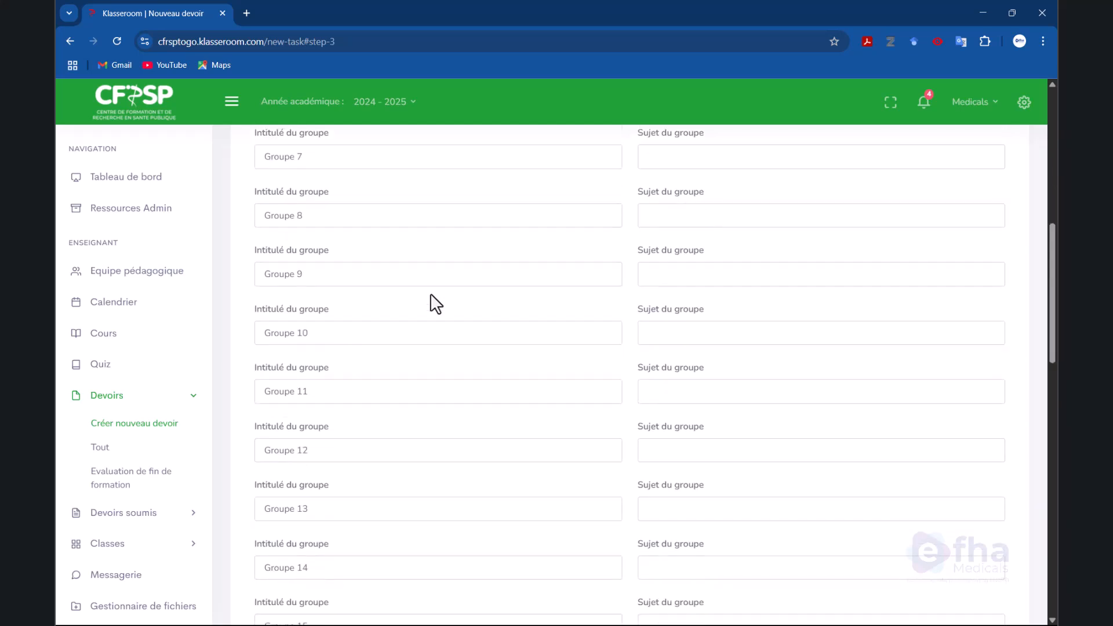
scroll(436, 303, "down", 15)
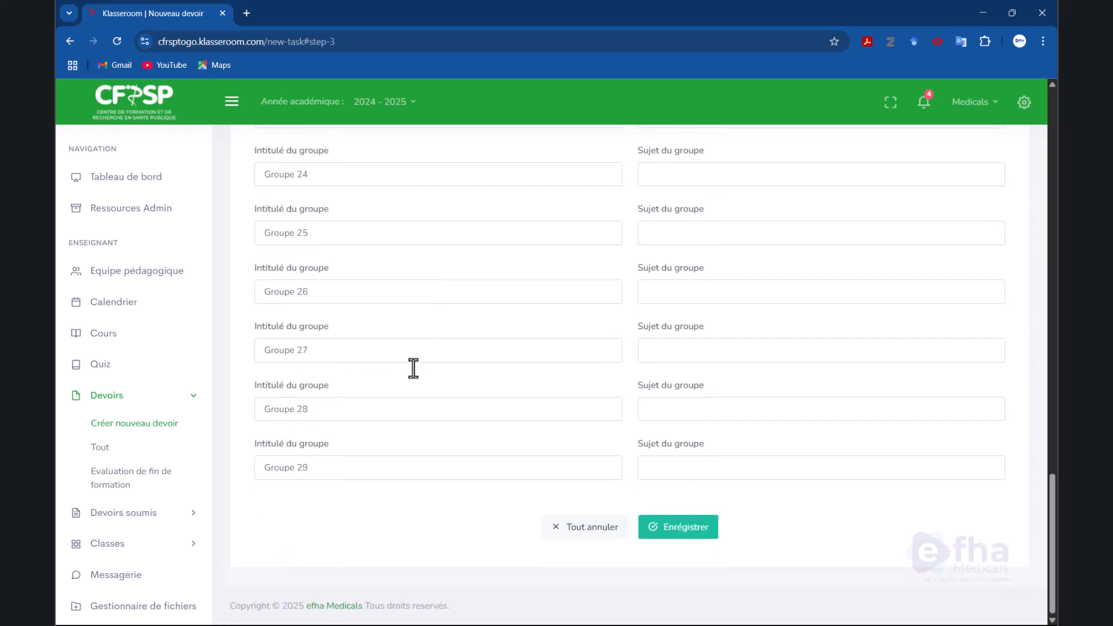
scroll(408, 400, "up", 20)
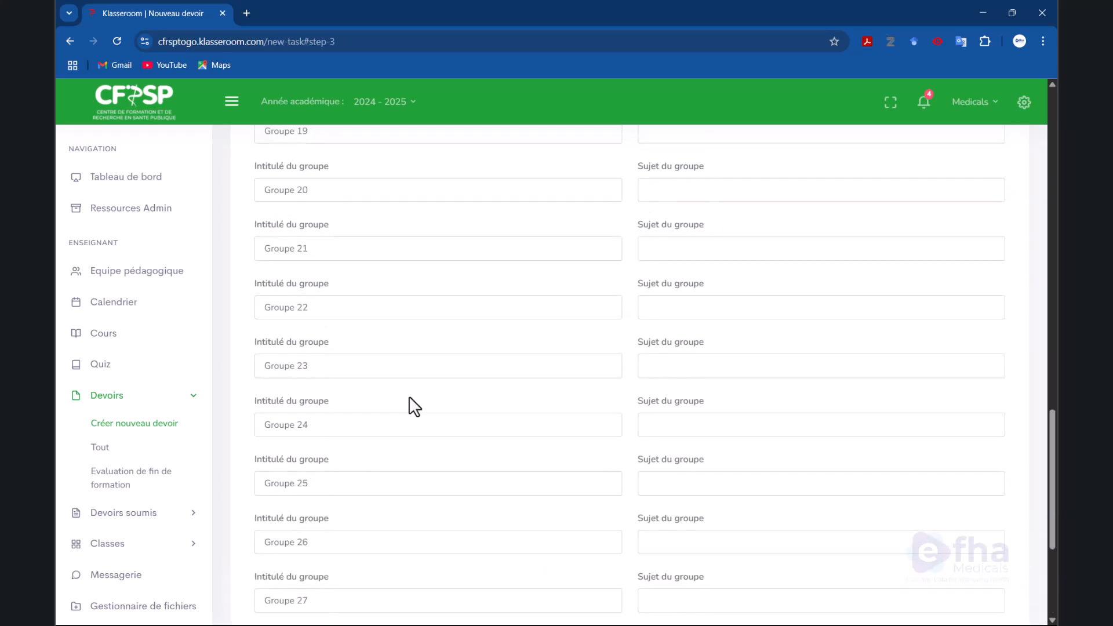
Step: Examine how a subject could be entered for each group, going through the subject fields from the first group onward
scroll(486, 370, "up", 5)
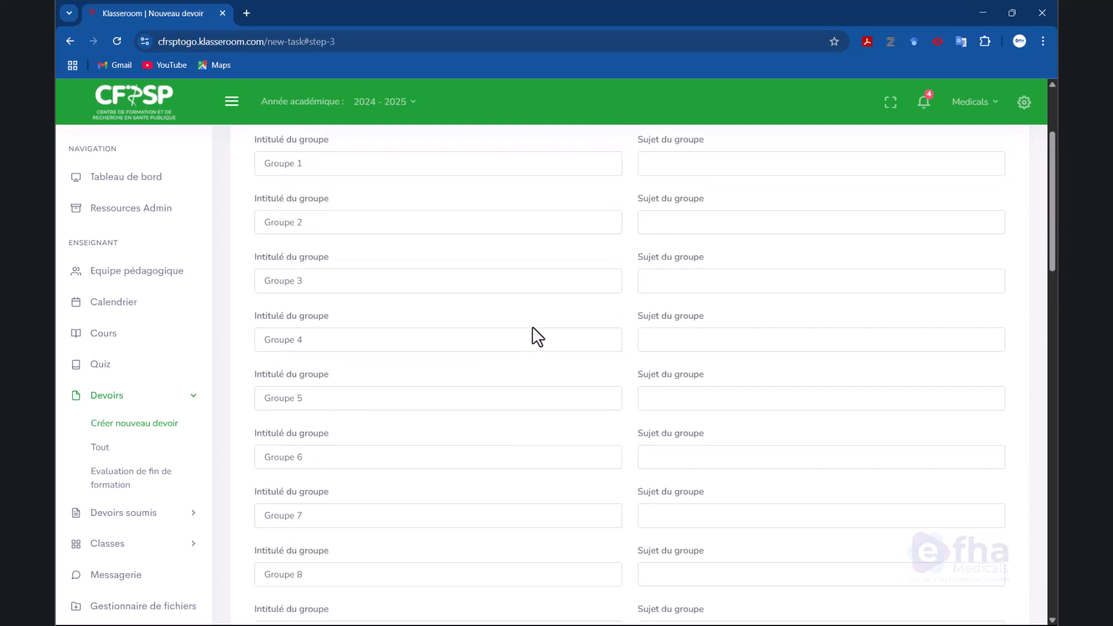
left_click(695, 325)
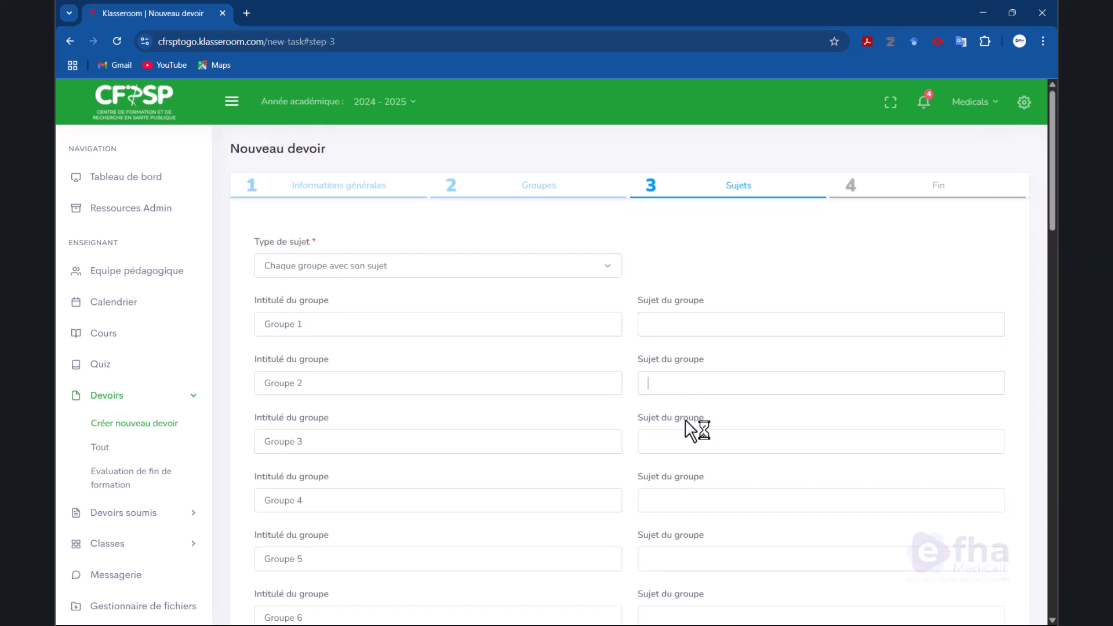
scroll(687, 442, "down", 2)
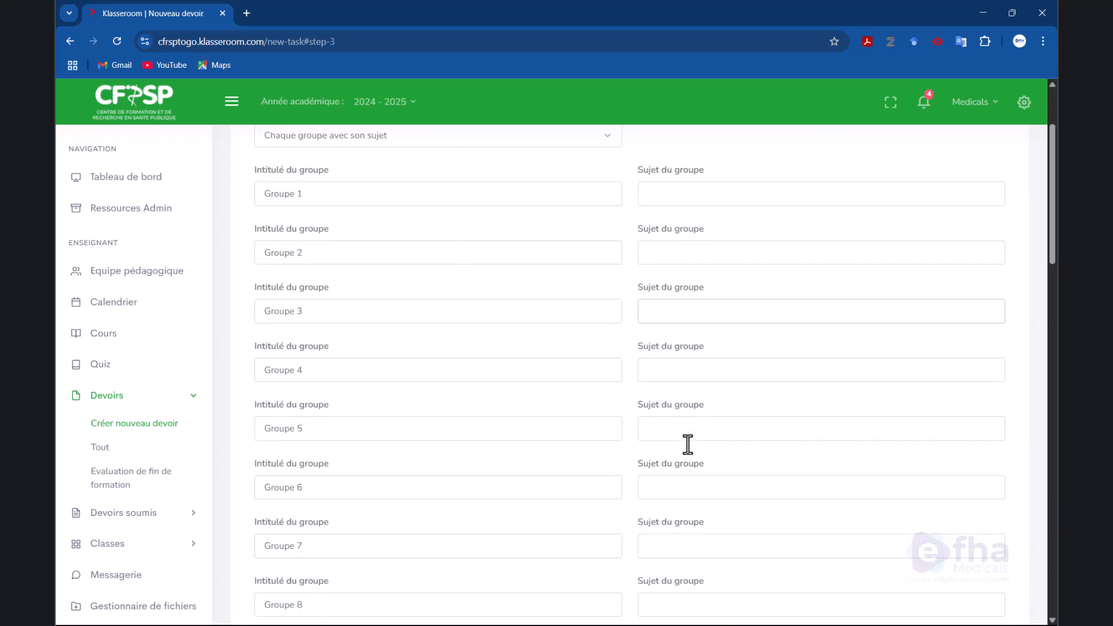
left_click(709, 371)
scroll(710, 373, "up", 1)
scroll(710, 373, "up", 2)
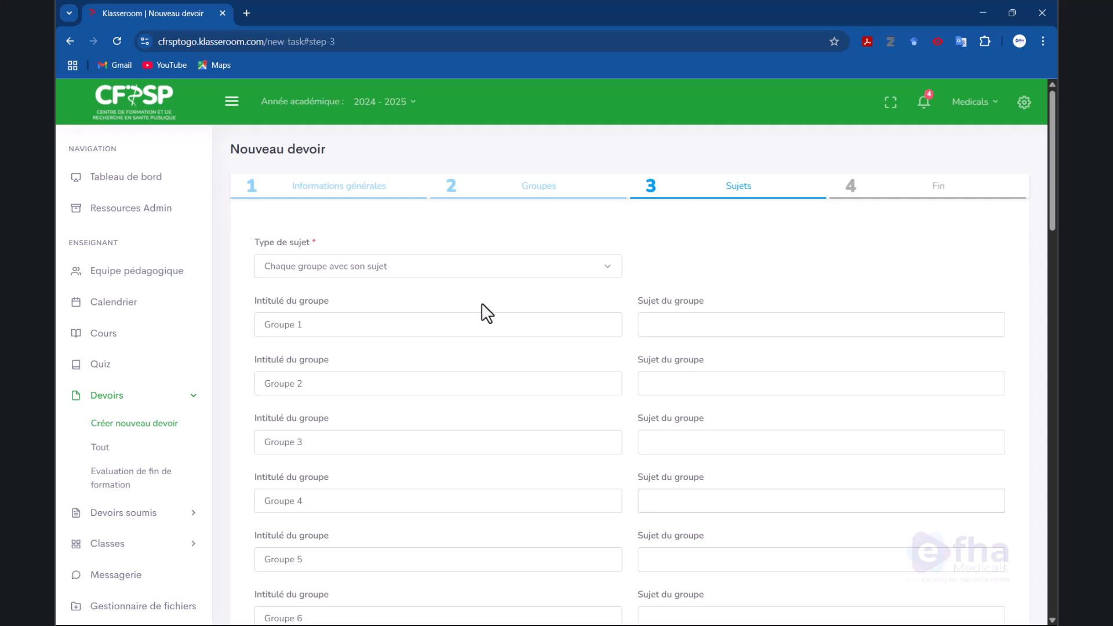
left_click(754, 325)
left_click(756, 385)
scroll(759, 437, "down", 1)
scroll(759, 432, "up", 1)
Step: Set the subject type to "Unique" for all groups and save the subjects
left_click(516, 277)
left_click(441, 304)
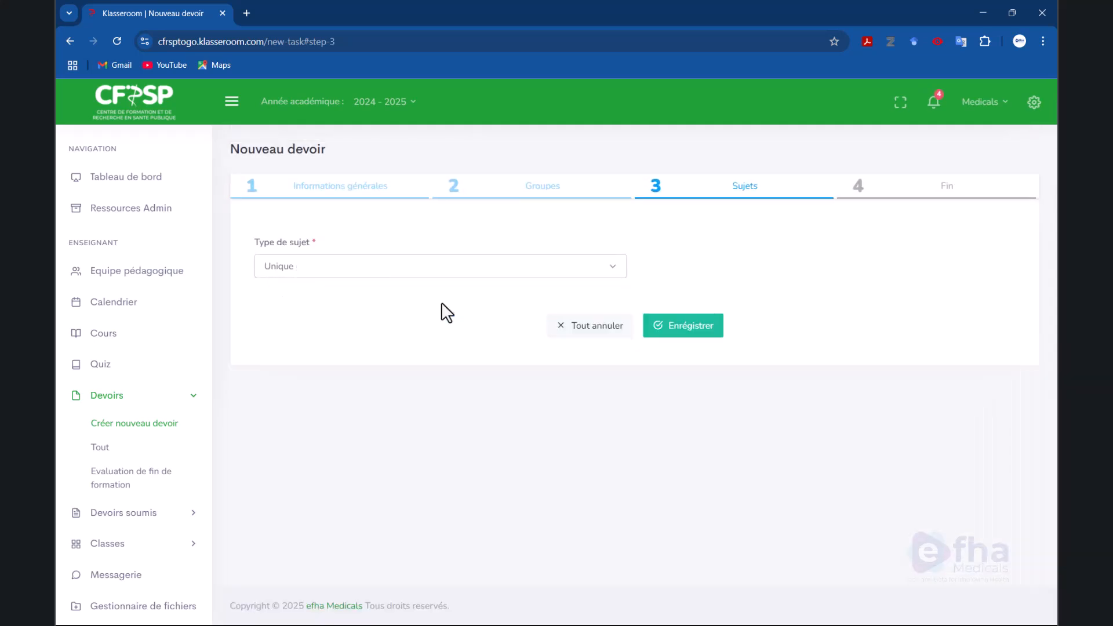
left_click(670, 328)
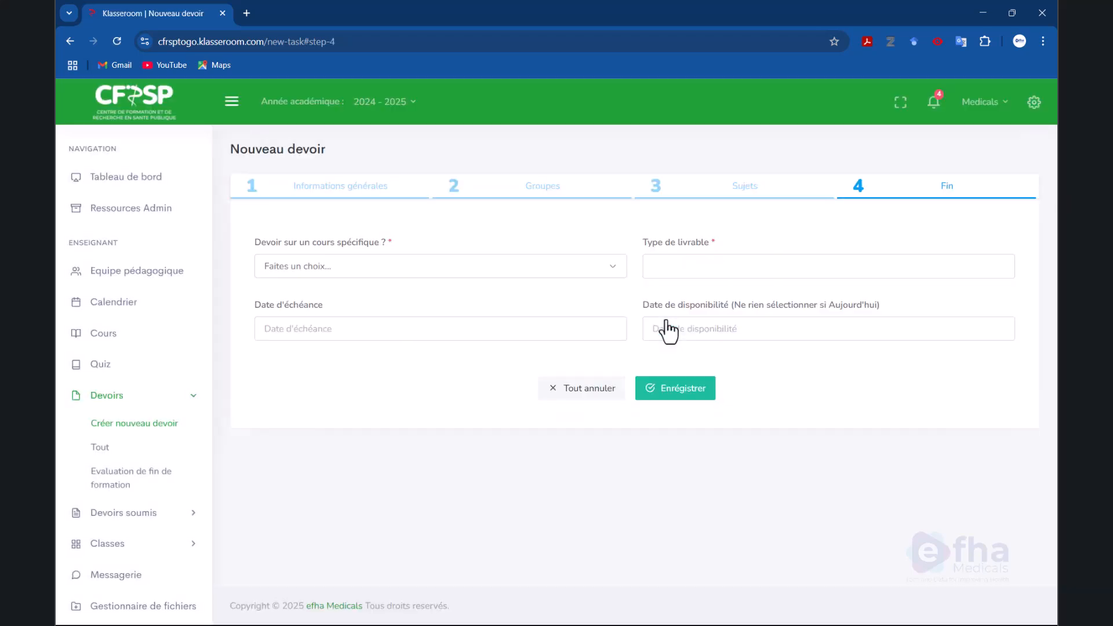
Step: Mark the assignment as not tied to a specific course and choose "Exposé", "Numérique" and "Physique" as deliverable types
left_click(371, 270)
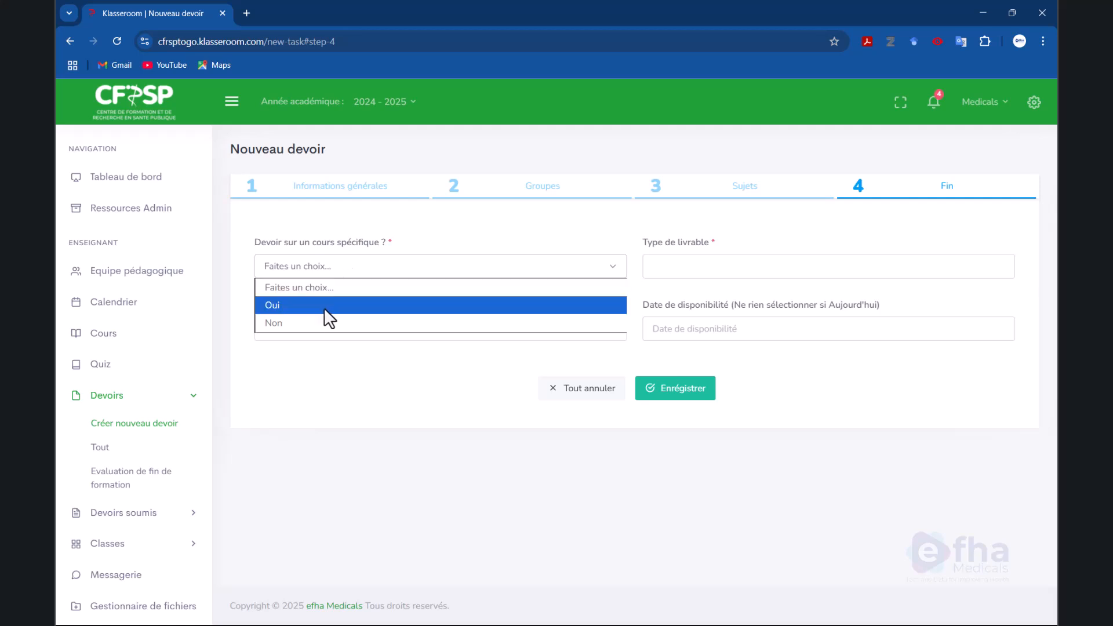
left_click(321, 321)
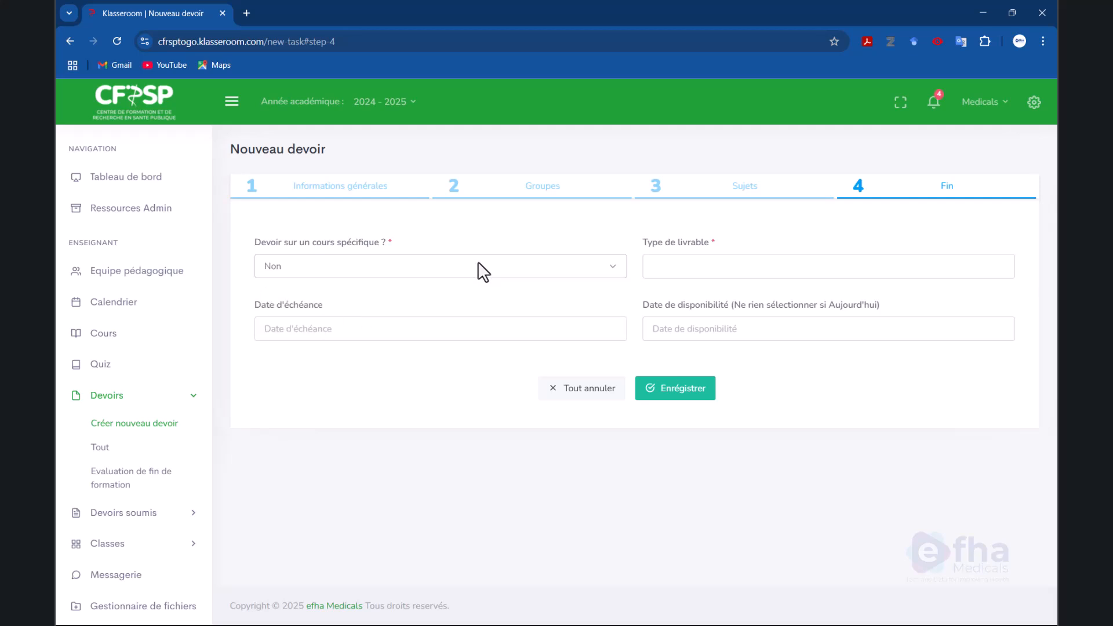
left_click(662, 267)
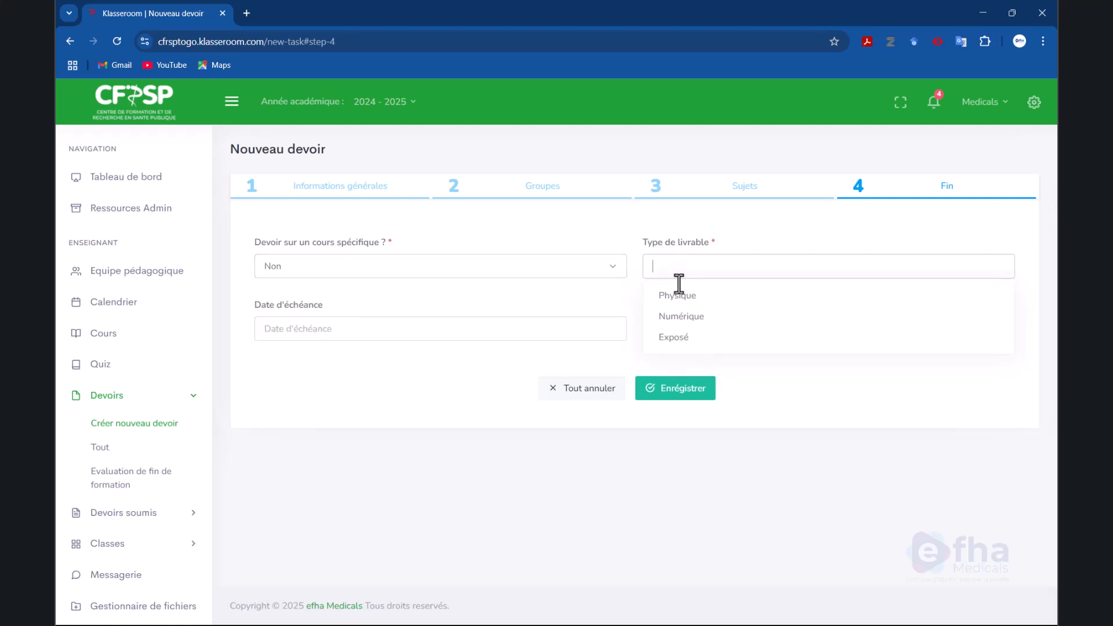
left_click(677, 337)
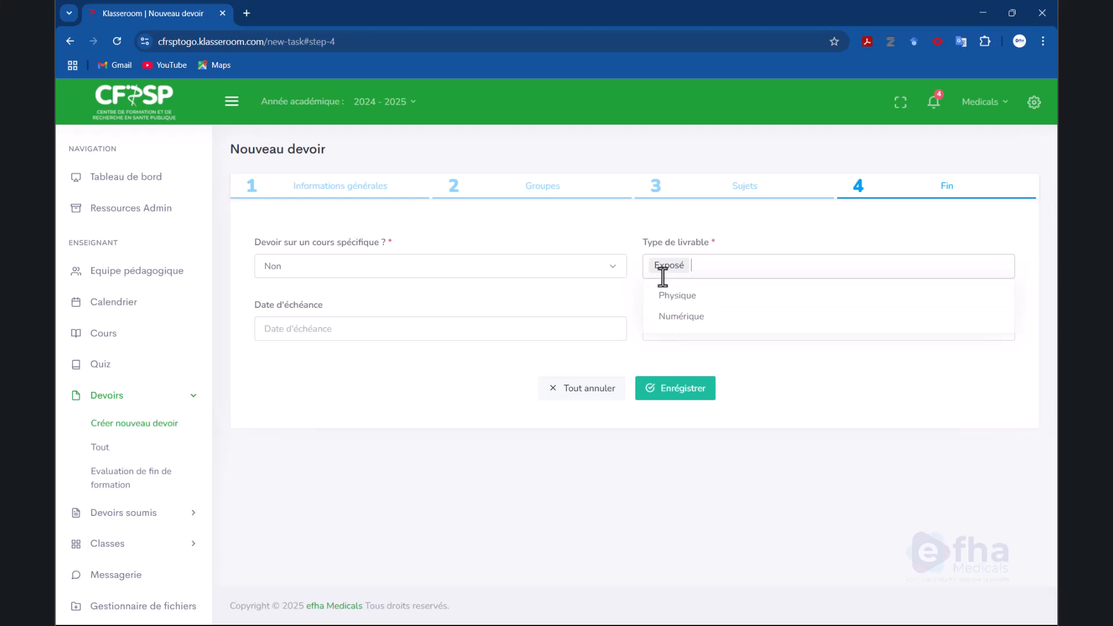
left_click(683, 317)
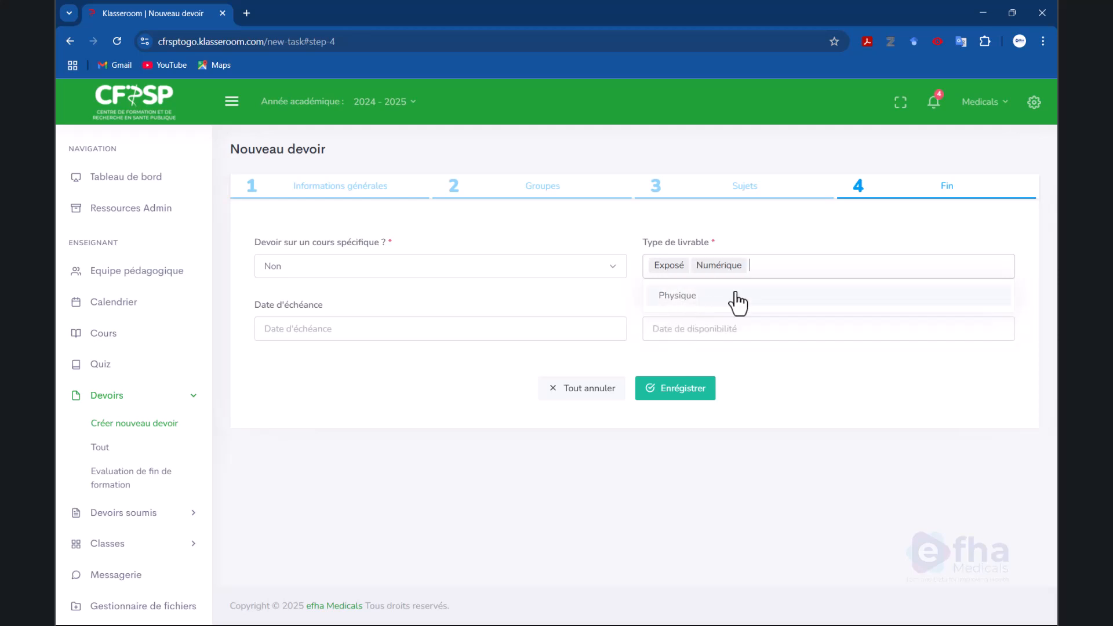
left_click(768, 295)
Step: Save the assignment with July 31, 2025 12:00 as the due date and July 19, 2025 12:45 as the availability date
left_click(373, 330)
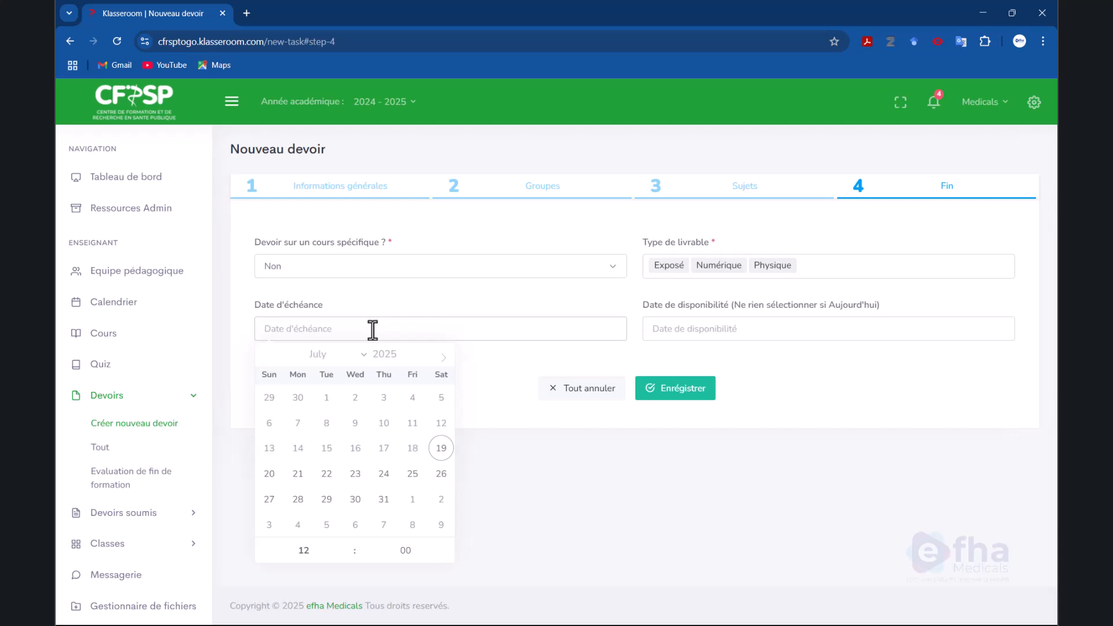
left_click(383, 500)
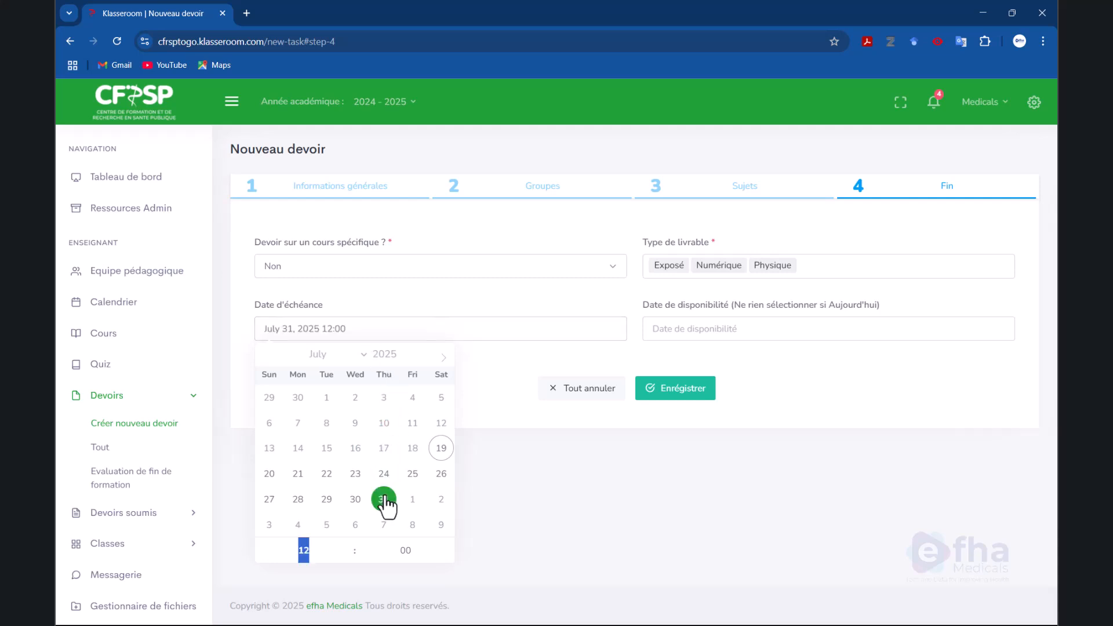
left_click(686, 329)
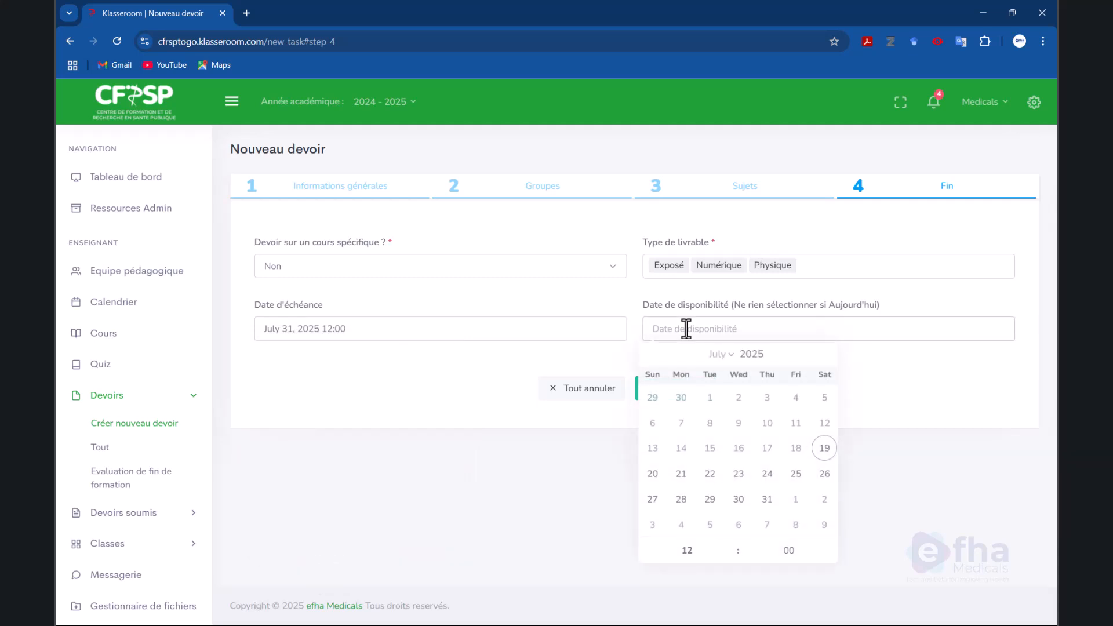
left_click(825, 448)
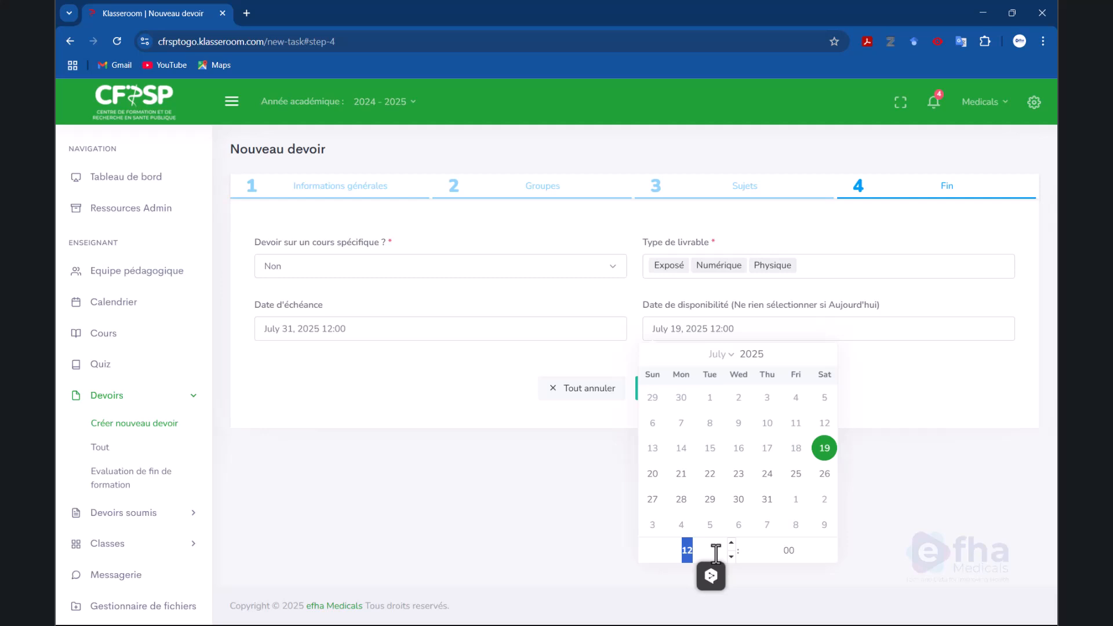
left_click(833, 542)
left_click(832, 543)
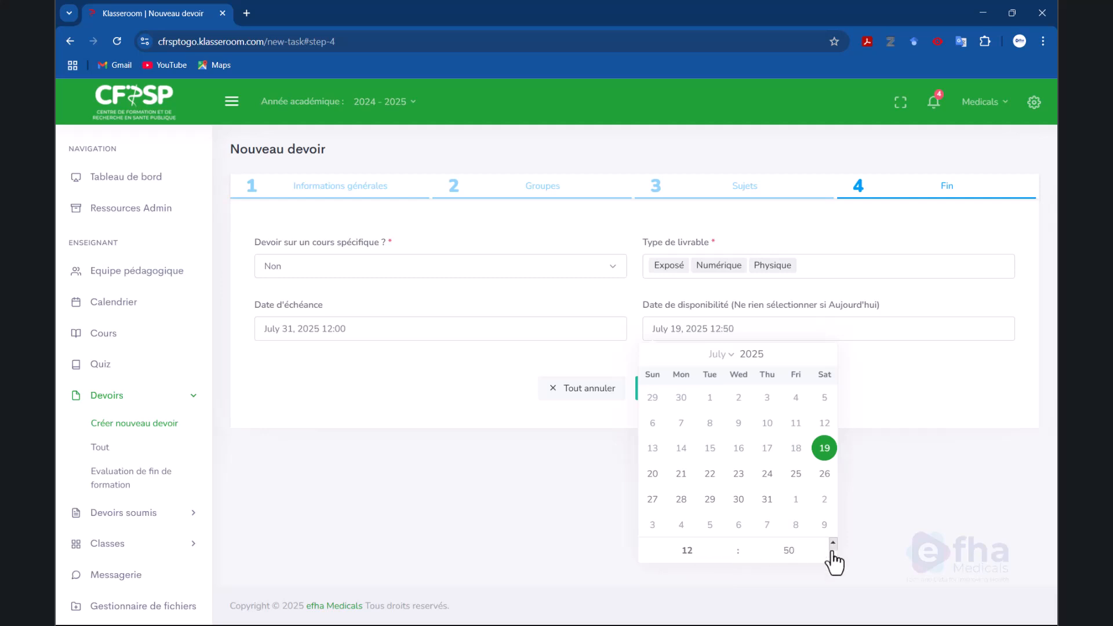
left_click(833, 558)
left_click(893, 410)
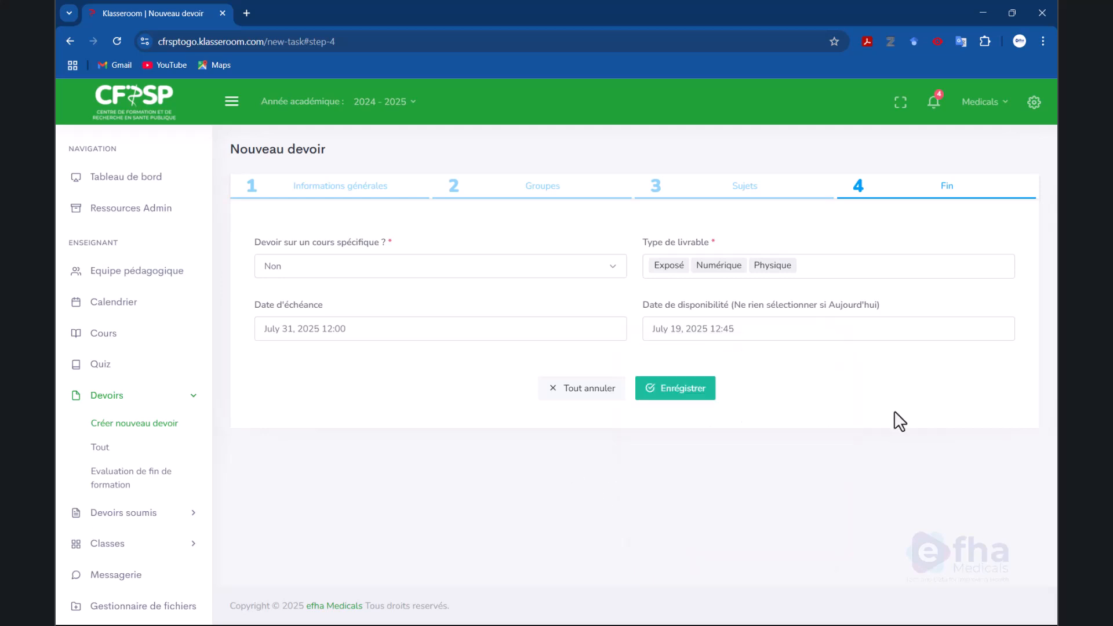
left_click(673, 389)
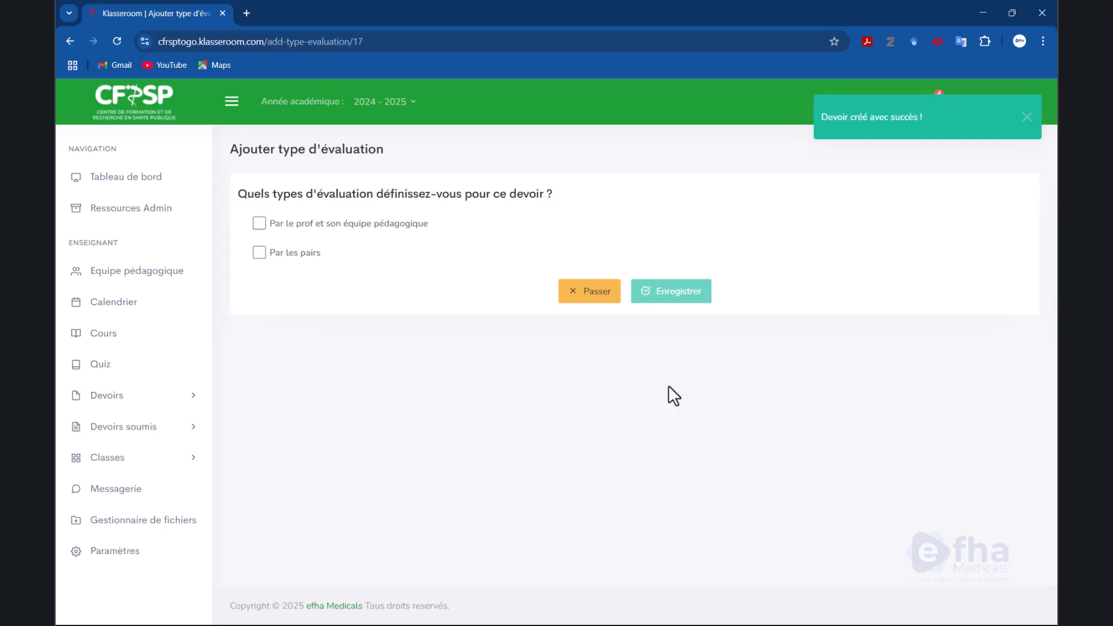
Step: Define the evaluation as "Par le prof et son équipe pédagogique" with "Une note pour toute l'équipe" and save it
left_click(259, 223)
left_click(282, 270)
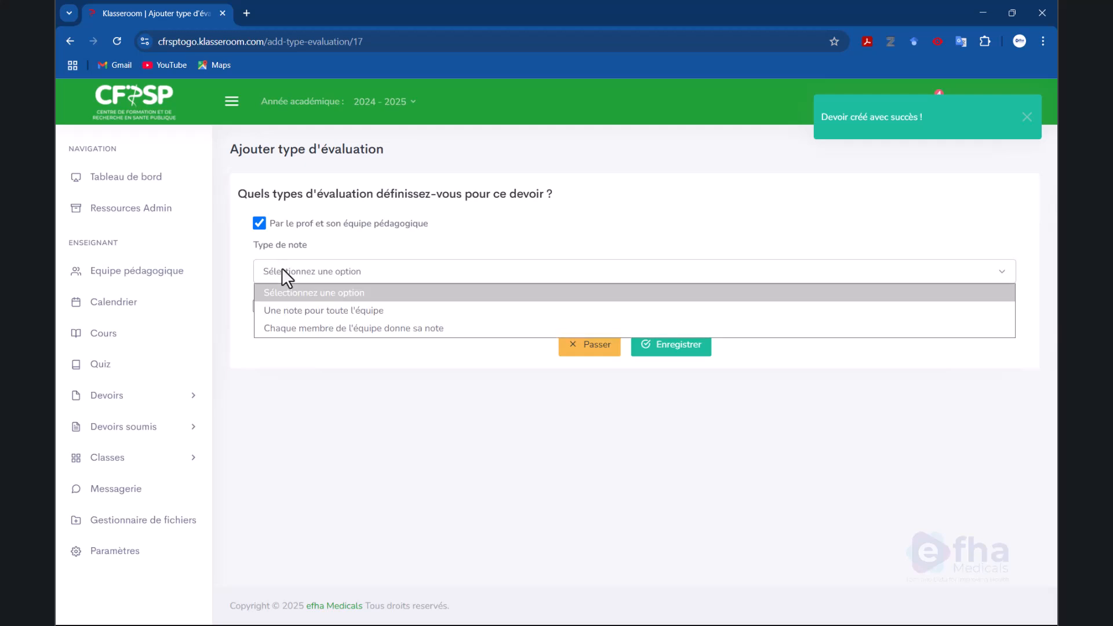
left_click(301, 311)
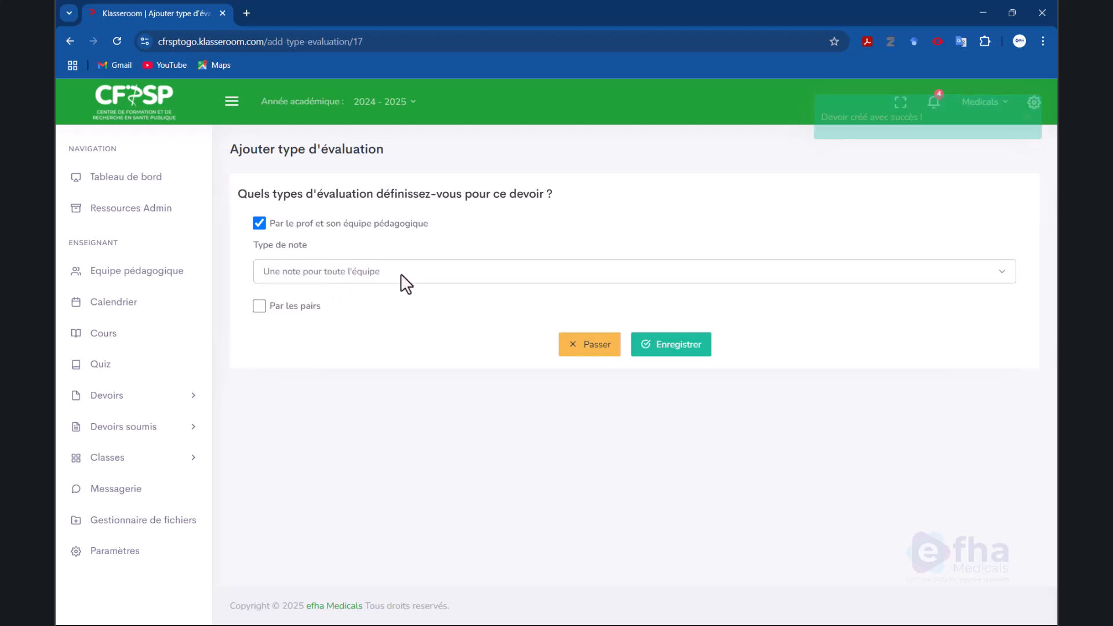
left_click(677, 342)
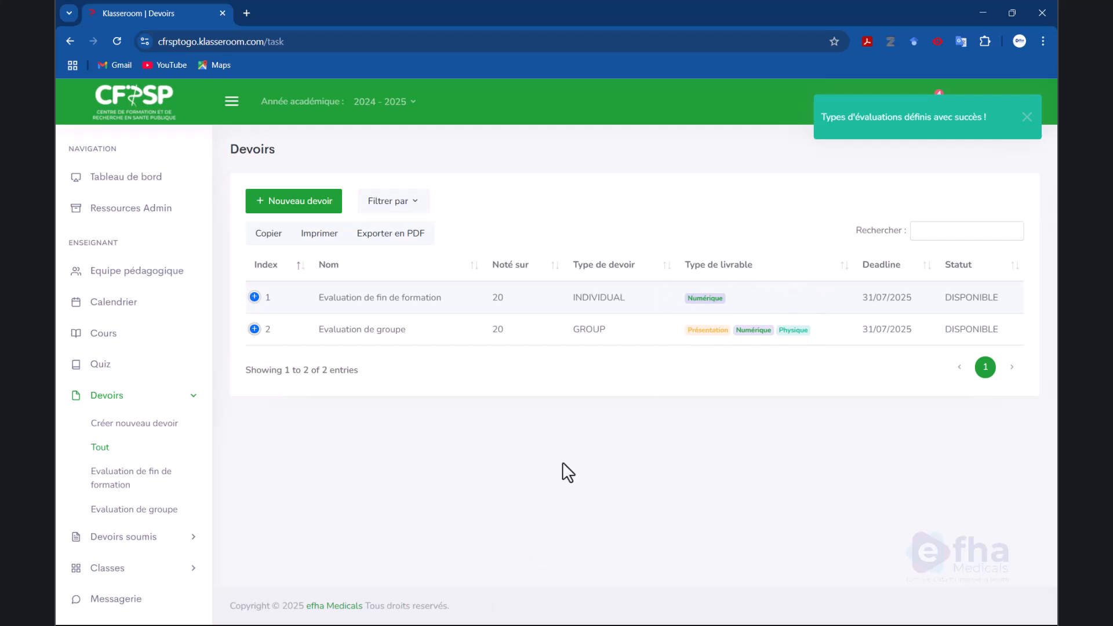
Step: Review the model answer form of "Evaluation de groupe" down to its penalties or bonus section and leave it without saving
left_click(254, 297)
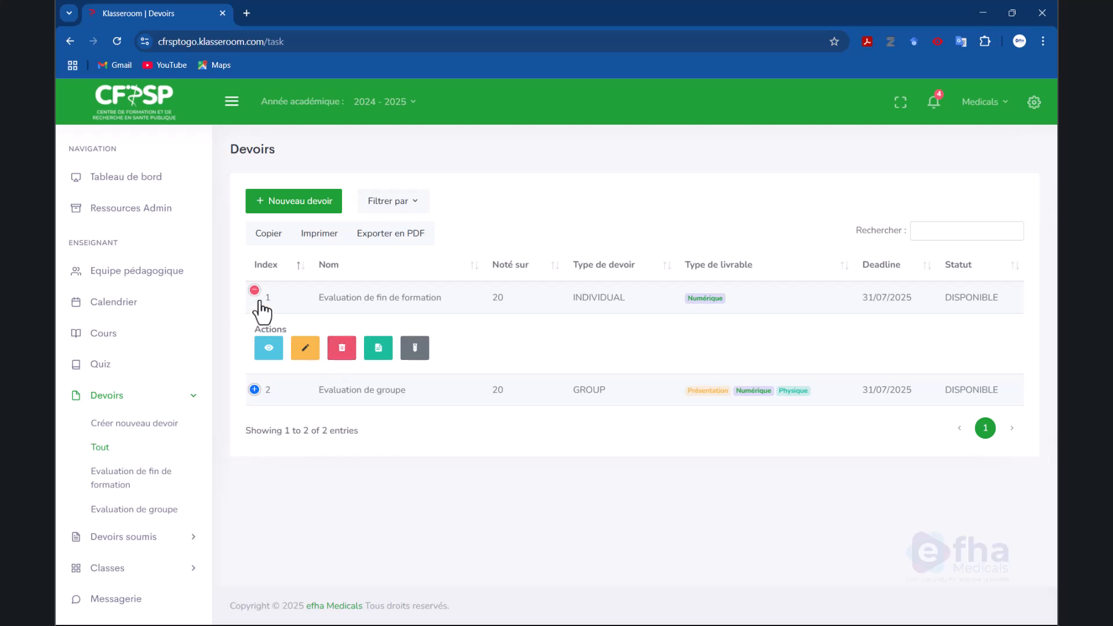
left_click(254, 291)
left_click(254, 329)
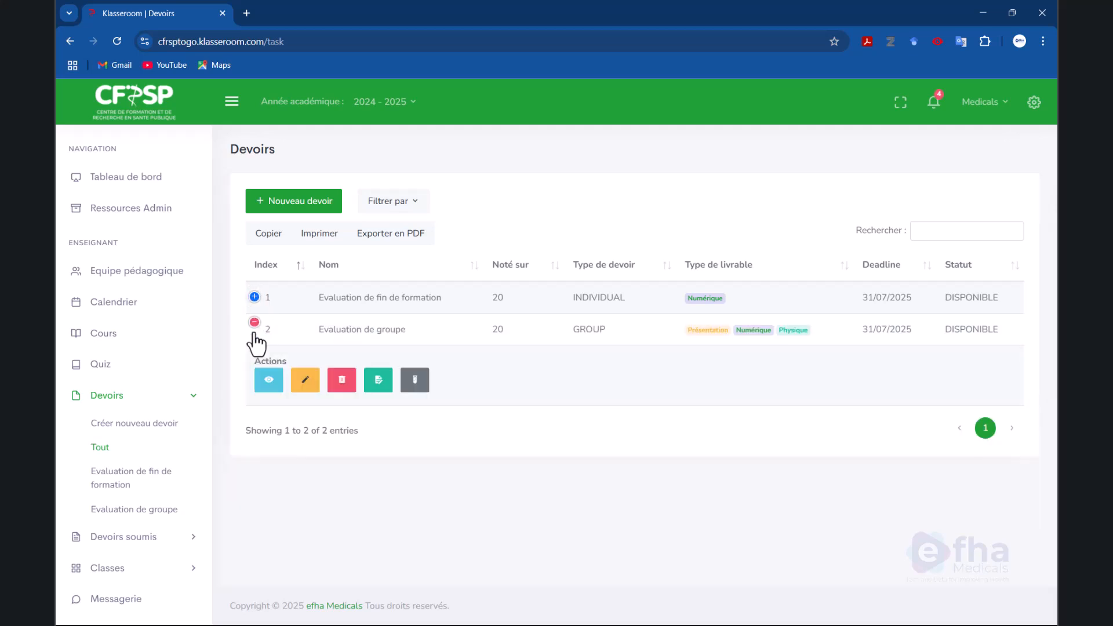
left_click(378, 381)
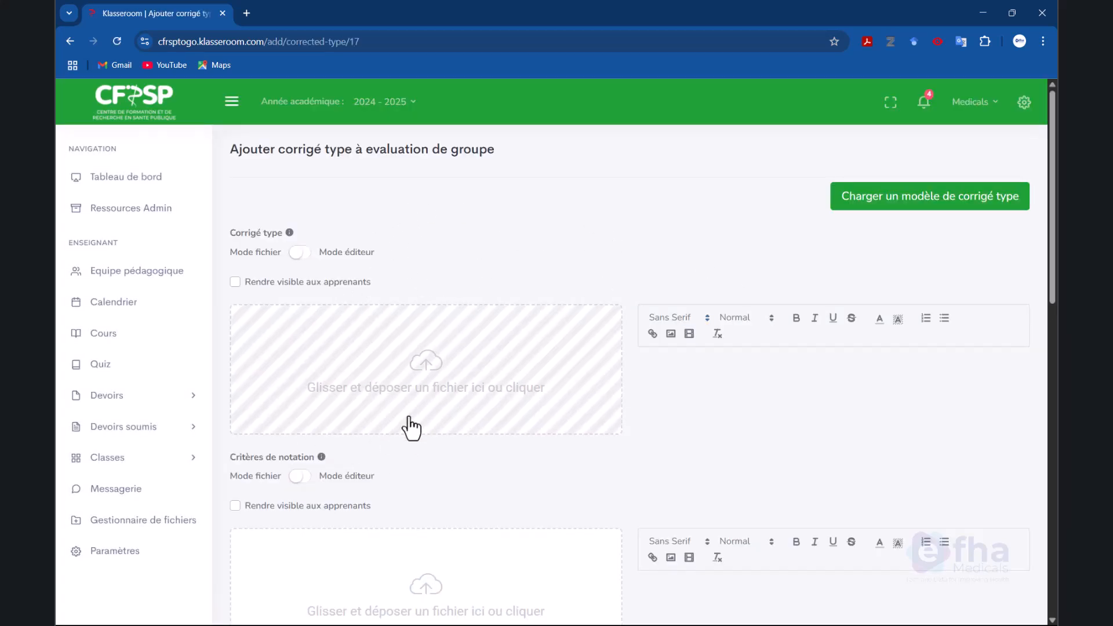
scroll(391, 458, "down", 12)
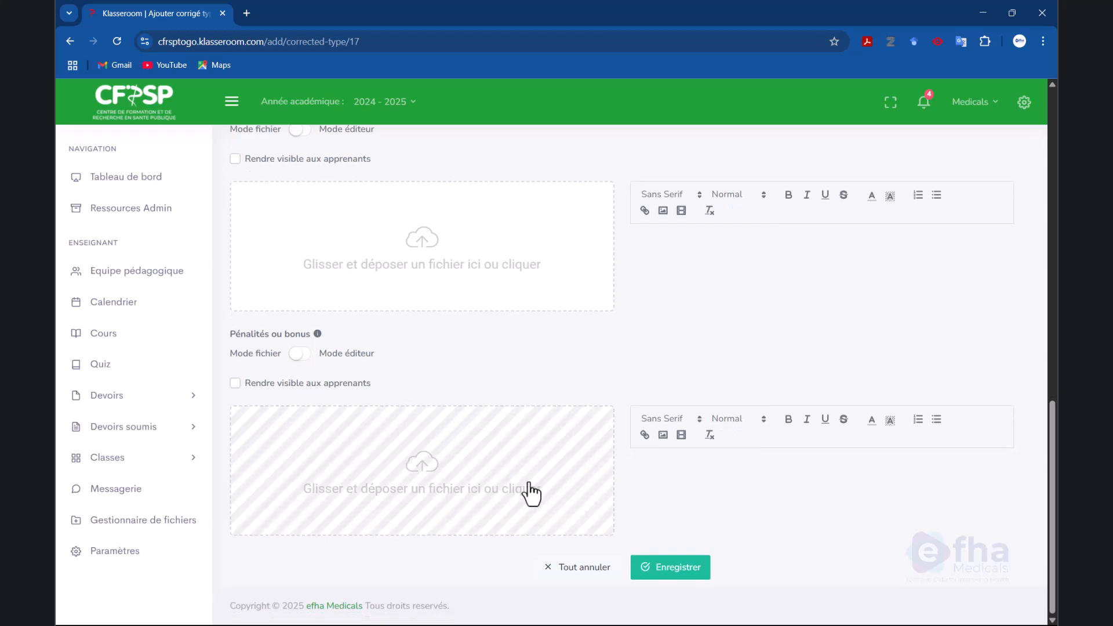
left_click(566, 567)
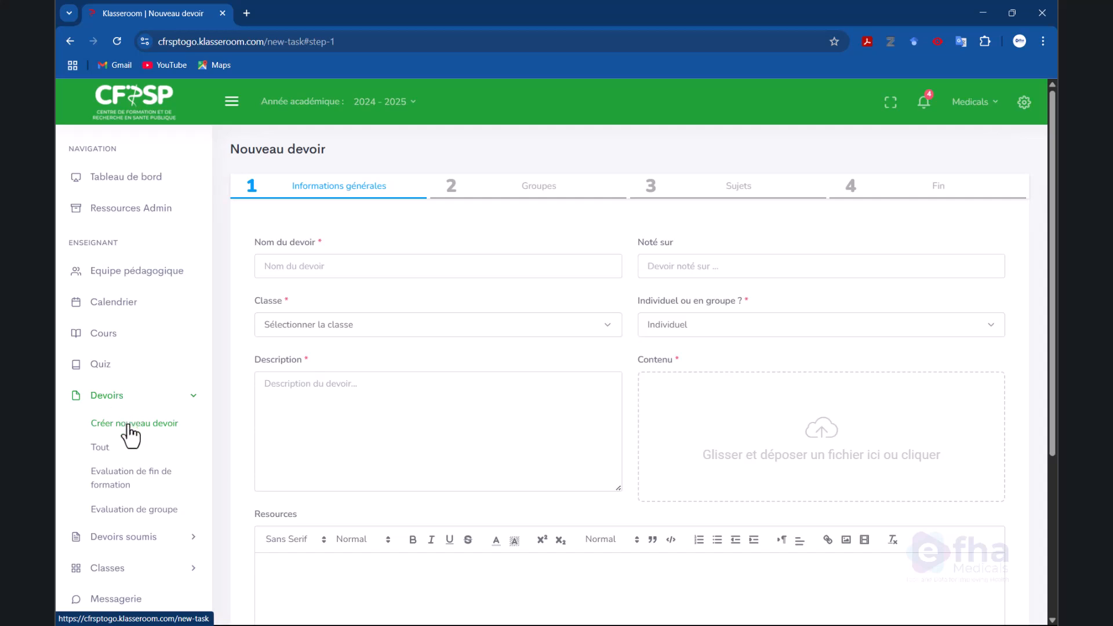
Step: Return to the full assignment list, try the last action available for "Evaluation de groupe" and reload the page
left_click(106, 447)
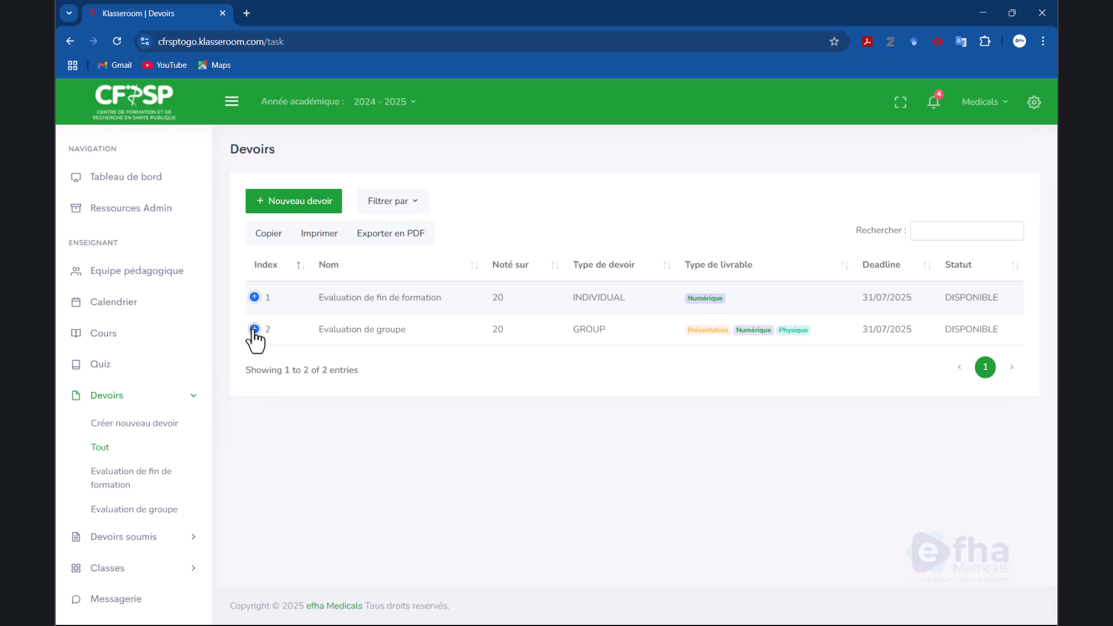
left_click(256, 295)
left_click(257, 294)
left_click(254, 330)
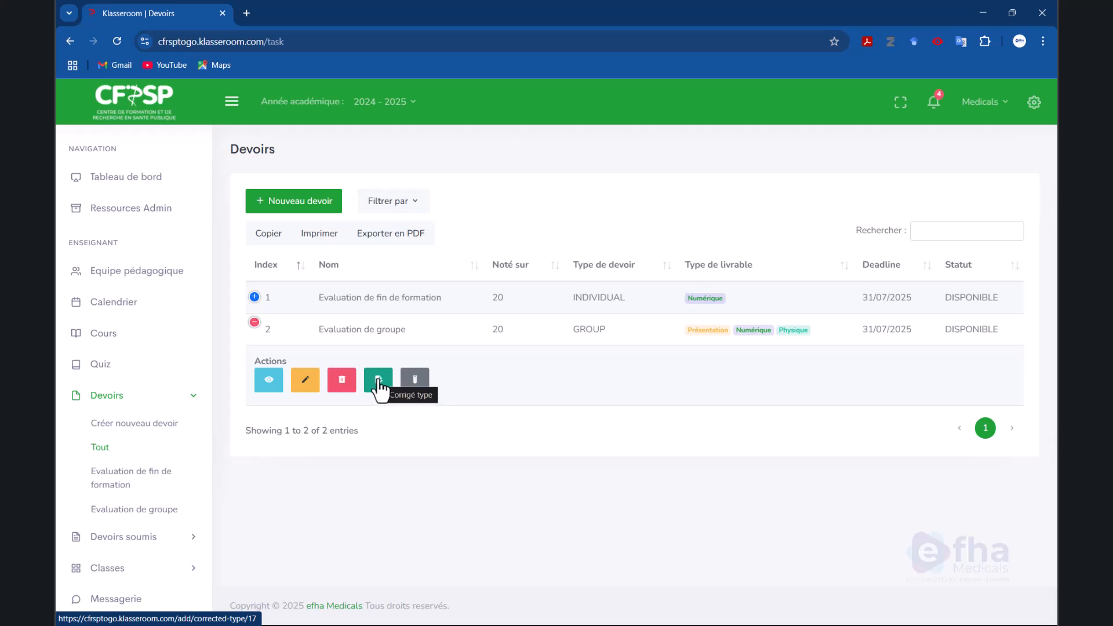
left_click(416, 383)
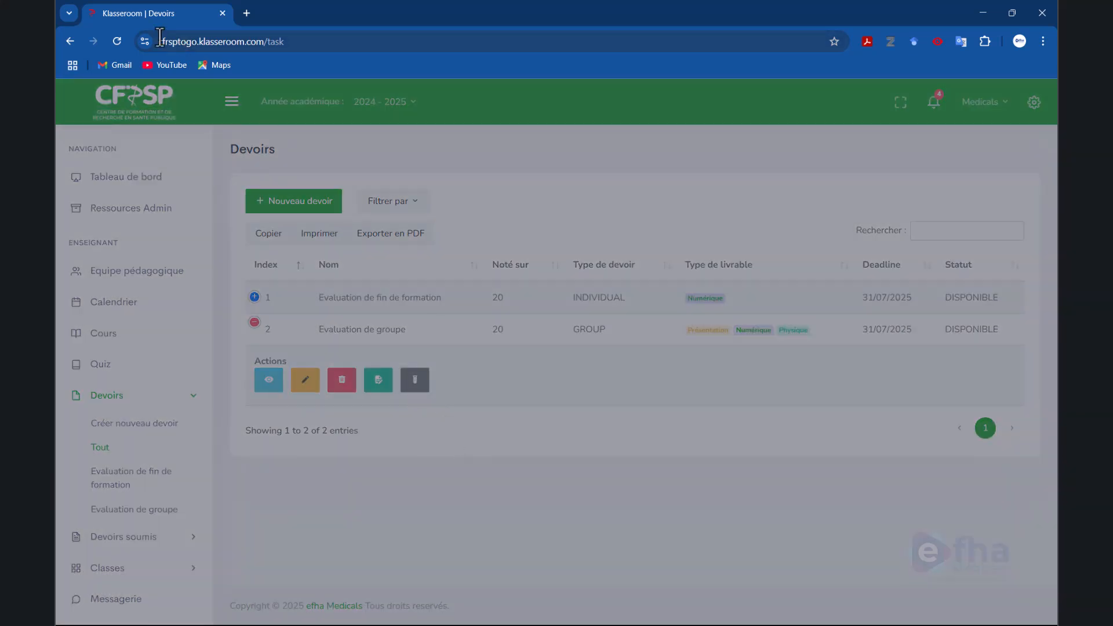
left_click(115, 39)
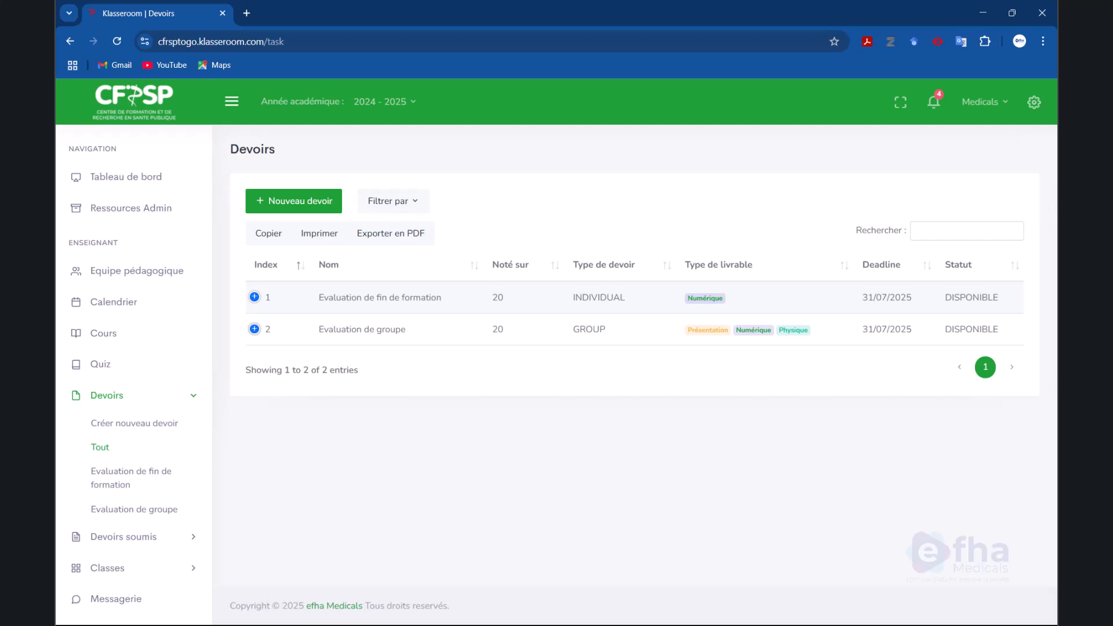
Step: Switch to the other Chrome window holding the assistant's Klasseroom session, maximize it and try to log out of that account
key("super")
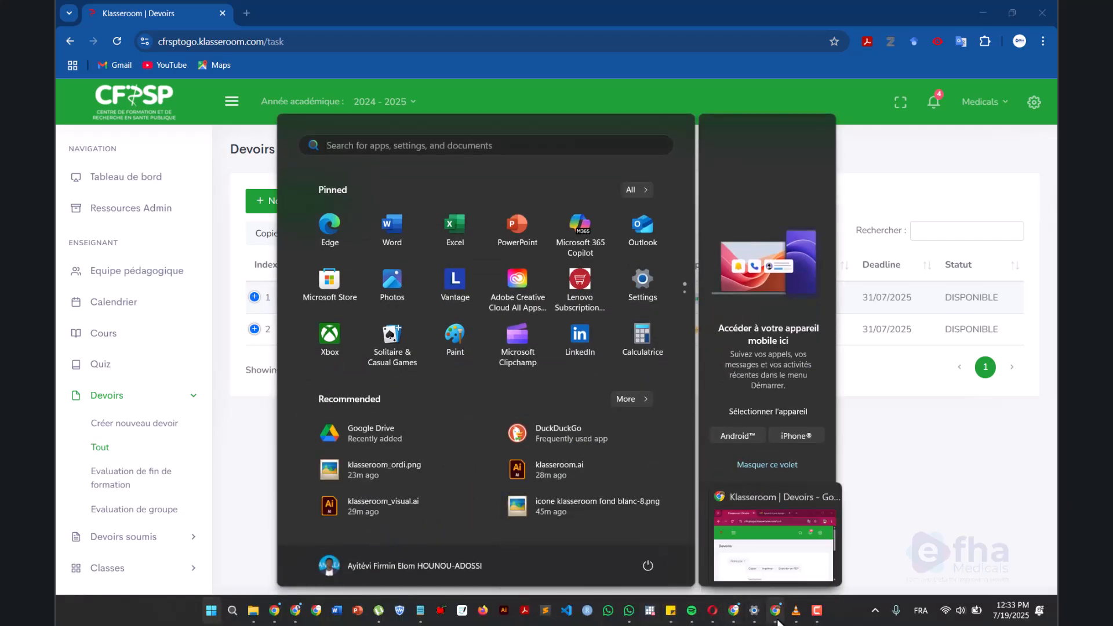
left_click(775, 611)
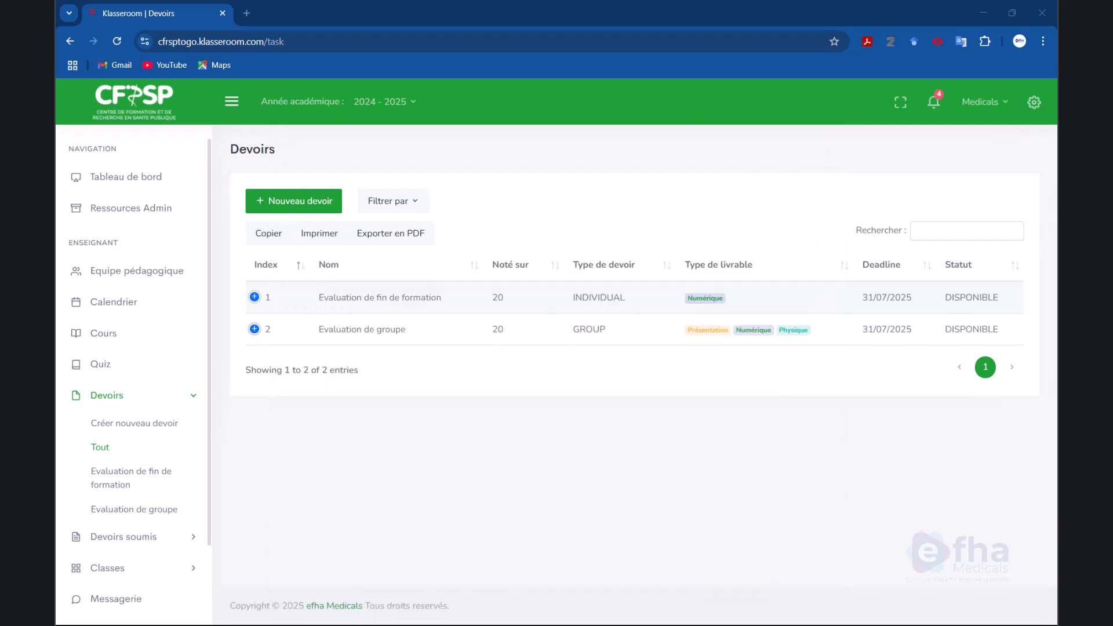
left_click_drag(690, 620, 719, 255)
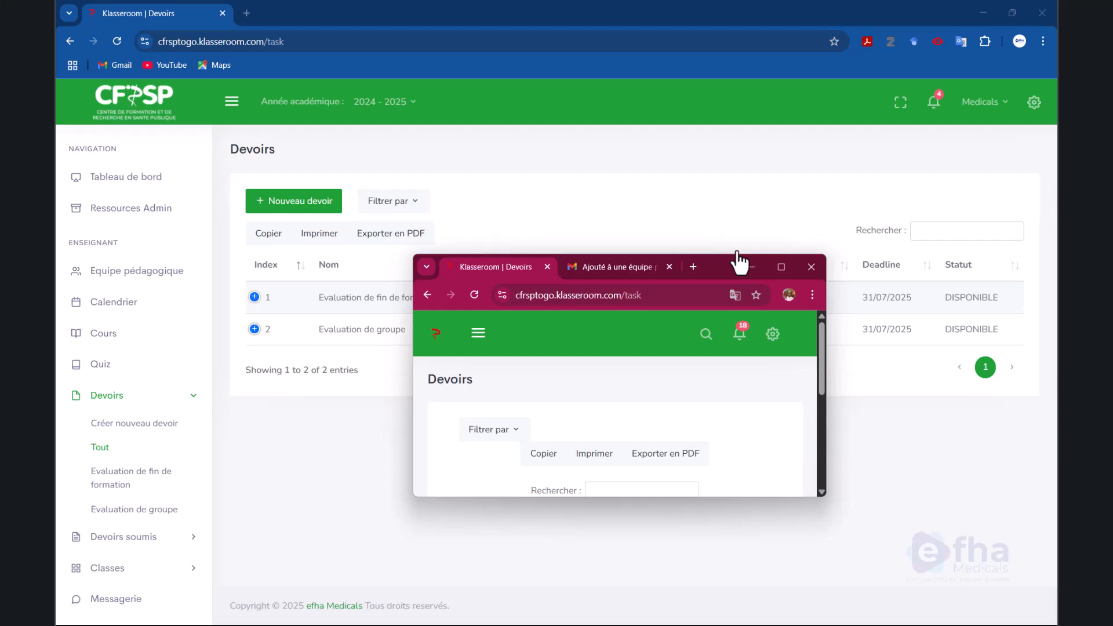
left_click(781, 265)
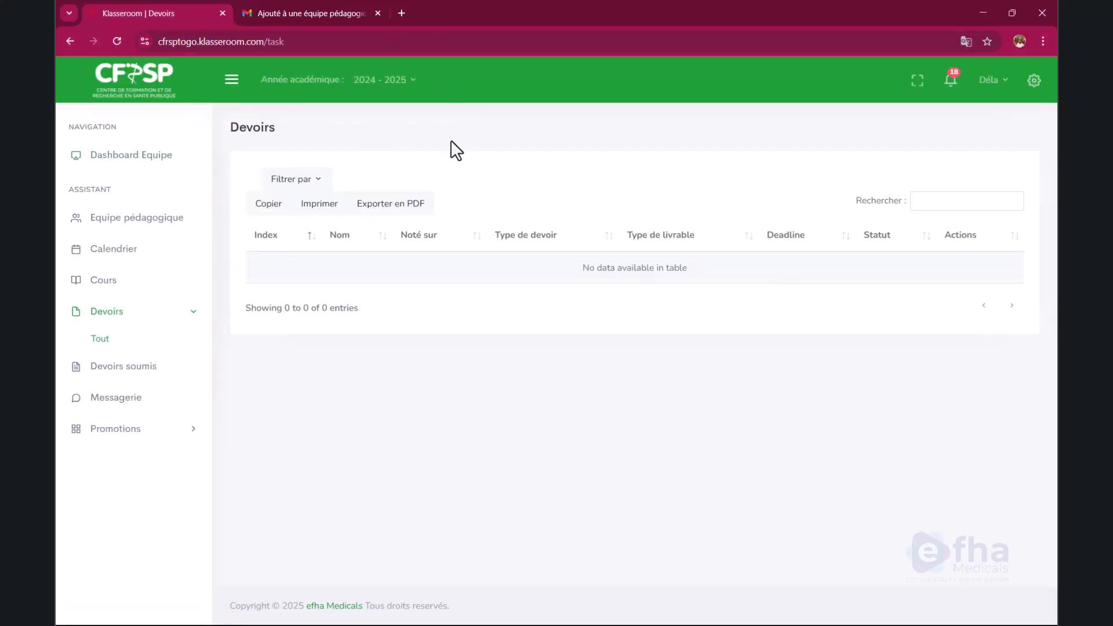
left_click(999, 79)
left_click(945, 205)
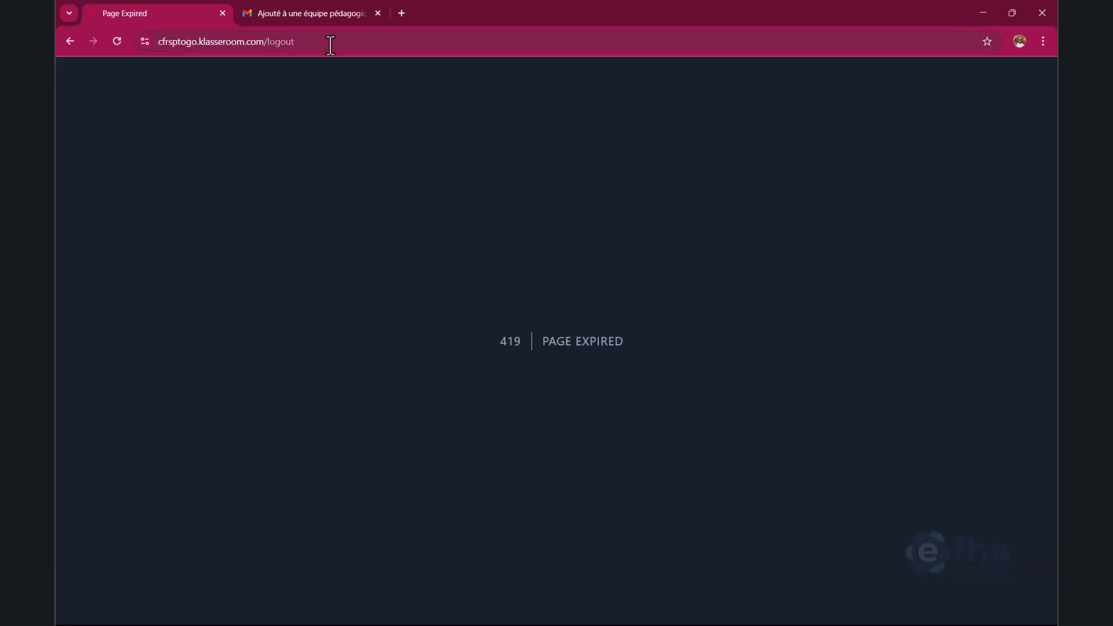
Step: Remove the logout path from the address to load the CFRSP Klasseroom home page, and open its login page
left_click_drag(331, 41, 268, 51)
key("BackSpace")
key("Return")
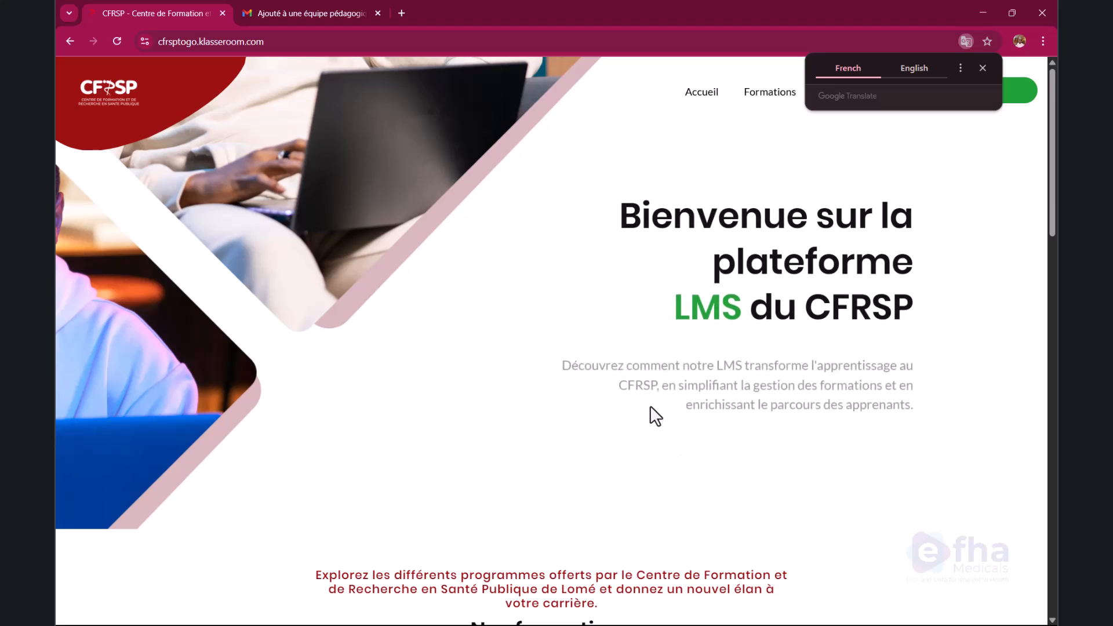
left_click(749, 444)
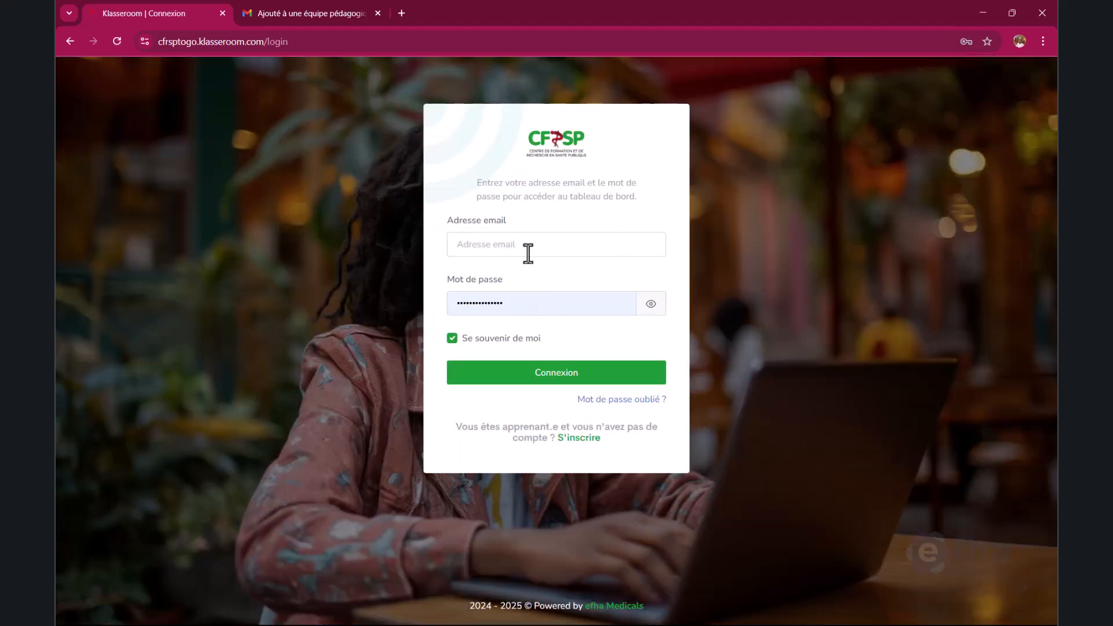
Step: Log in with the learner's email address and account password, and choose the "Compte personnel" profile
left_click(528, 247)
type("de")
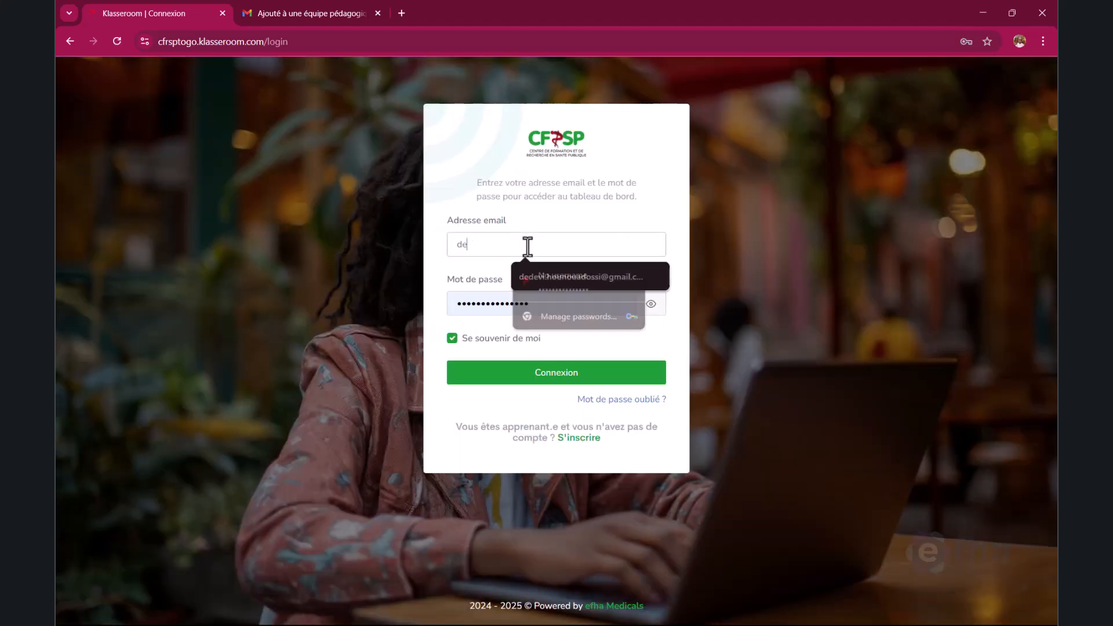
left_click(538, 277)
left_click(538, 303)
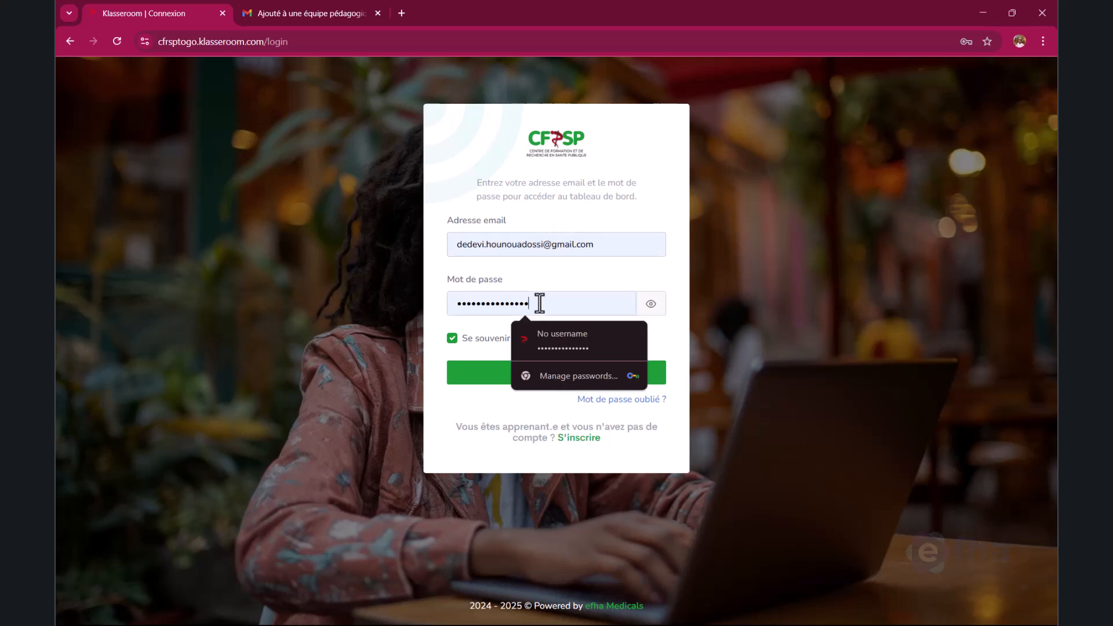
key("ctrl+a")
key("BackSpace")
type("•••")
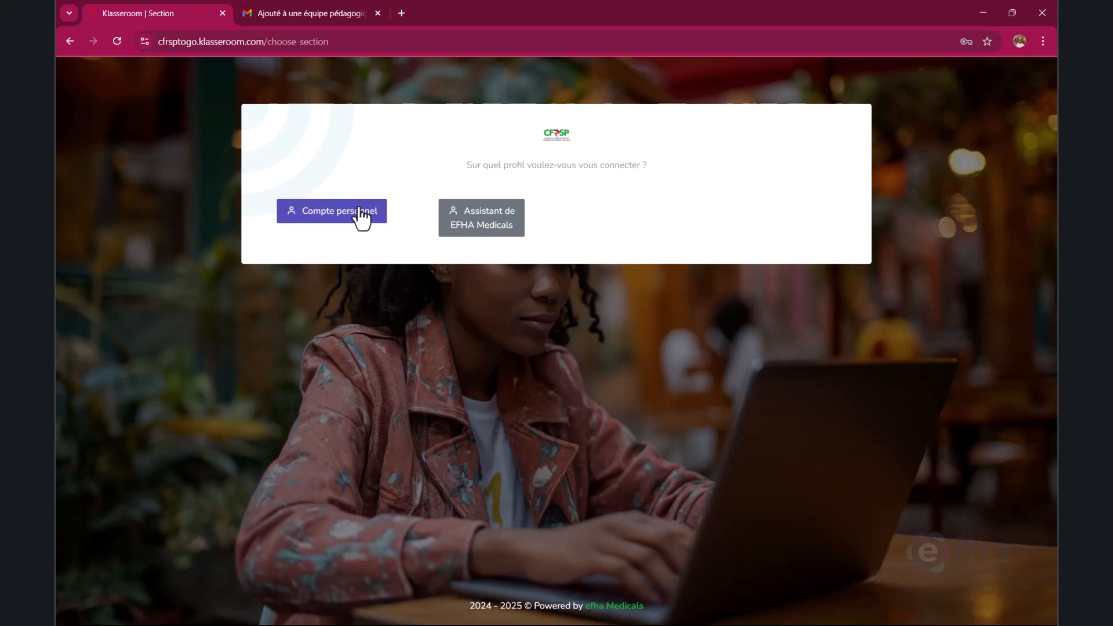
left_click(359, 211)
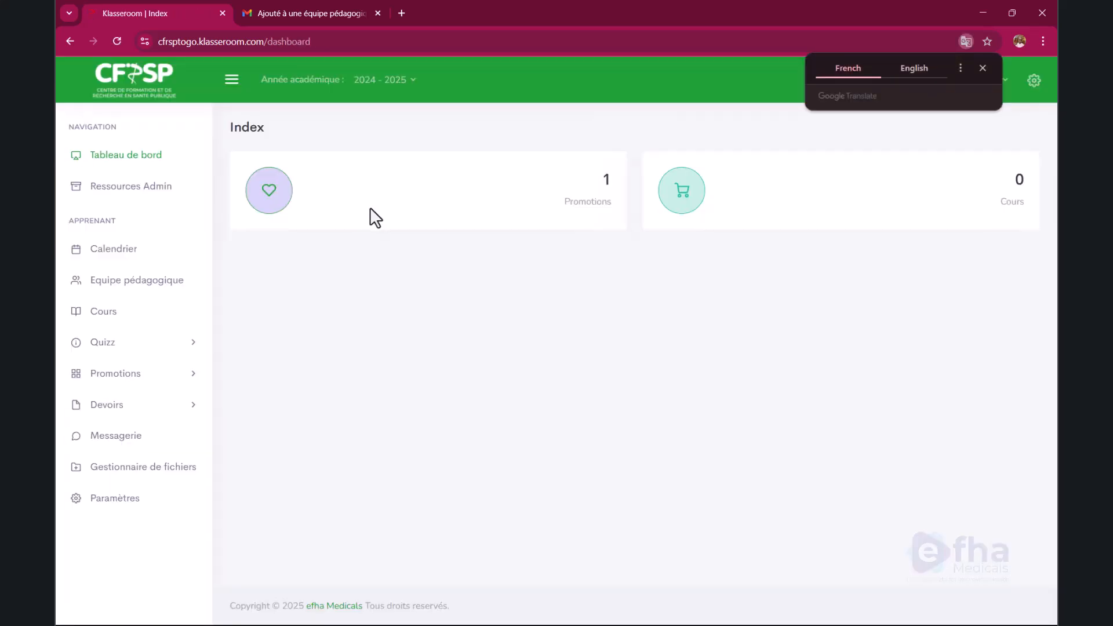
Step: Check the deadlines in the learner's full assignment list and open the details of "Evaluation de fin de formation"
left_click(121, 407)
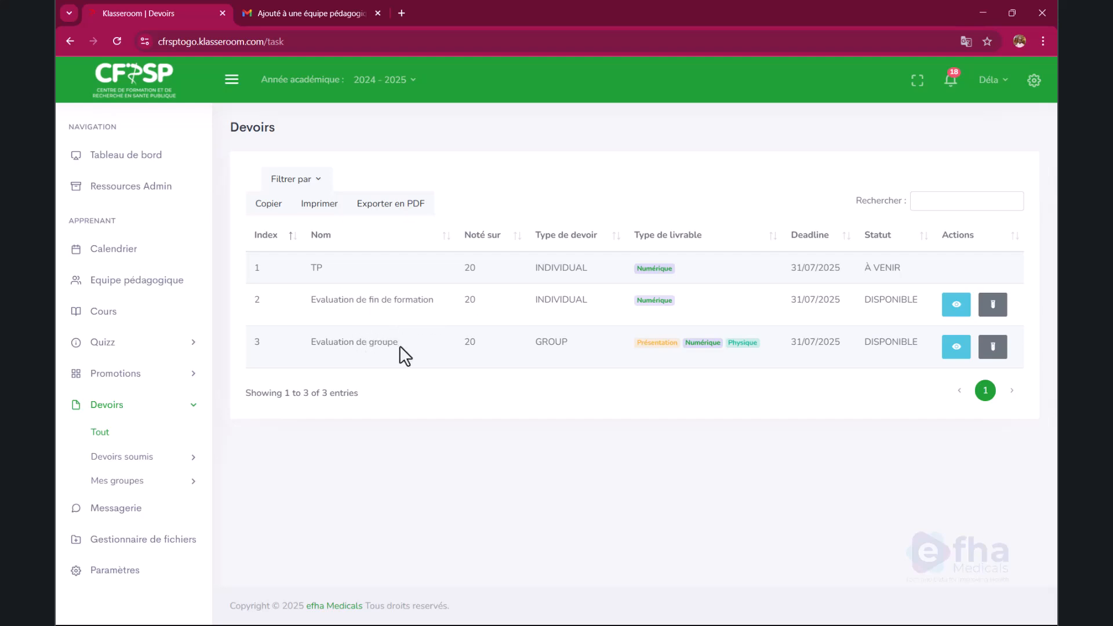
left_click_drag(791, 299, 800, 342)
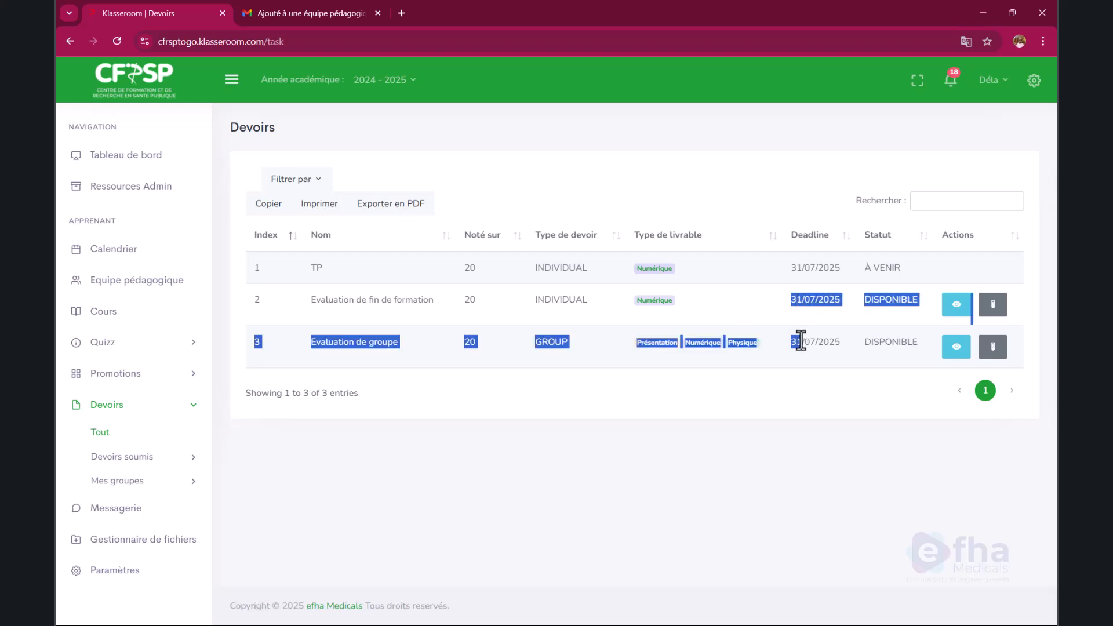
left_click(796, 371)
left_click(952, 315)
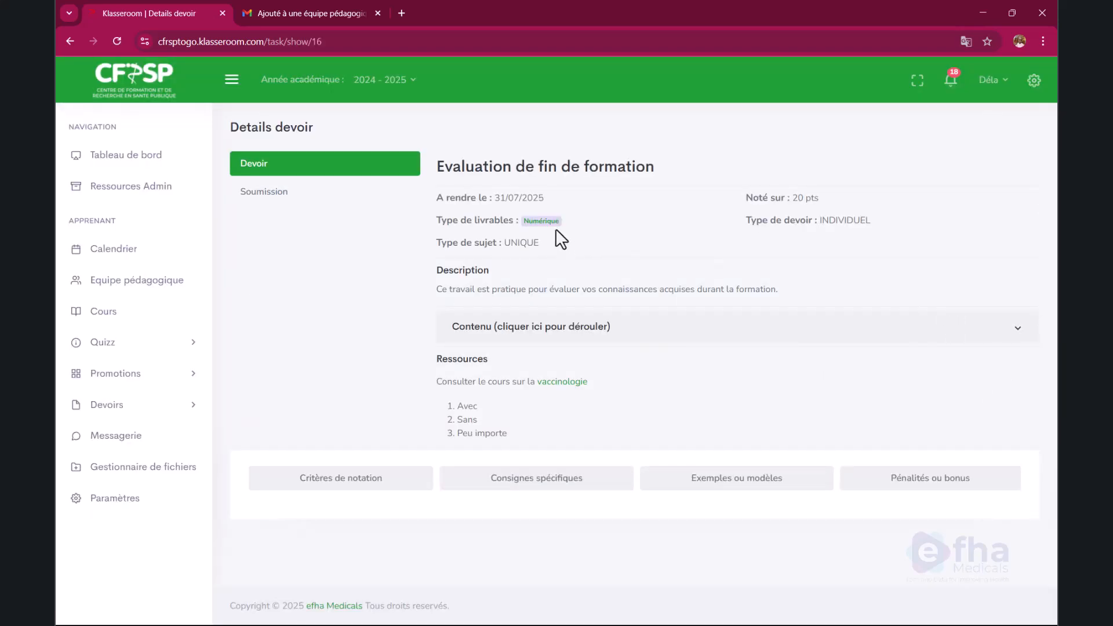
Step: Expand the content of "Evaluation de fin de formation", look over its PDF and collapse it again
left_click(602, 325)
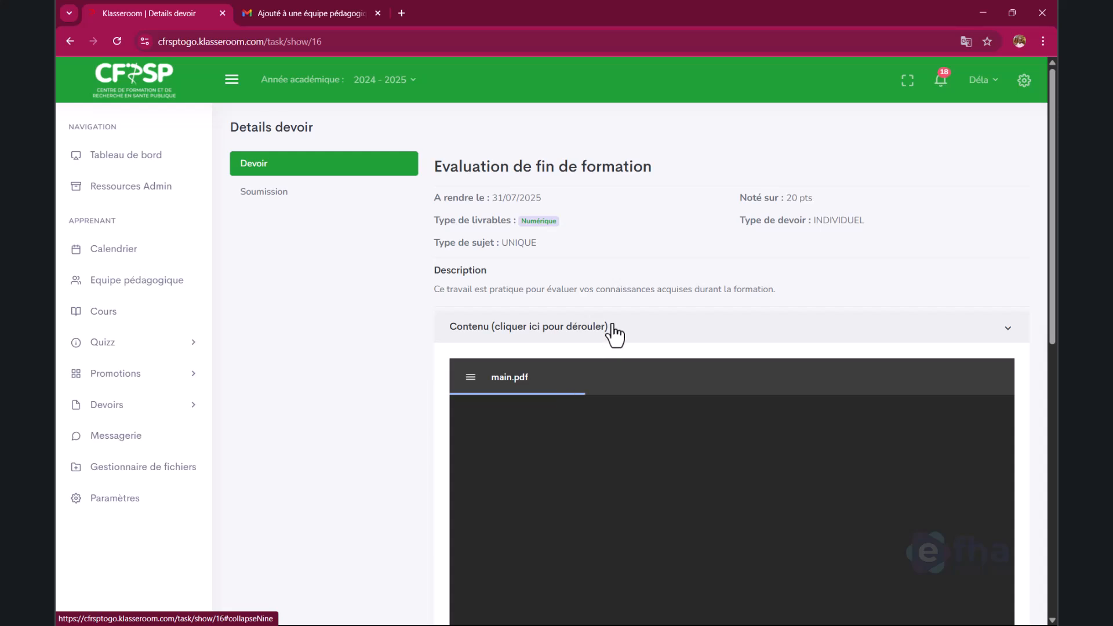
scroll(613, 327, "down", 5)
scroll(613, 334, "up", 5)
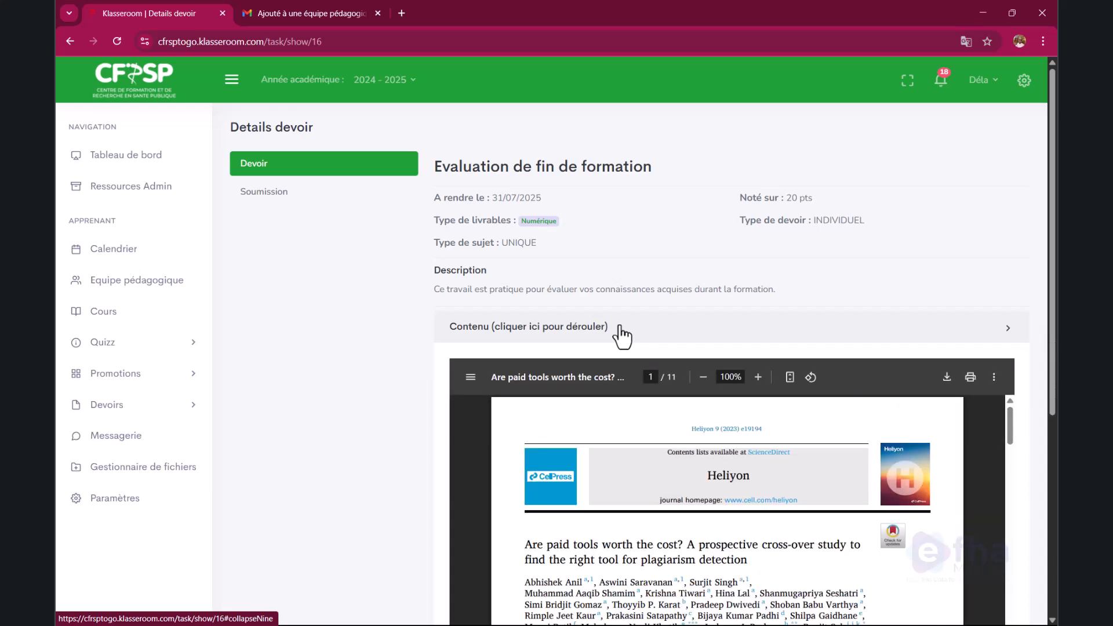
left_click(622, 333)
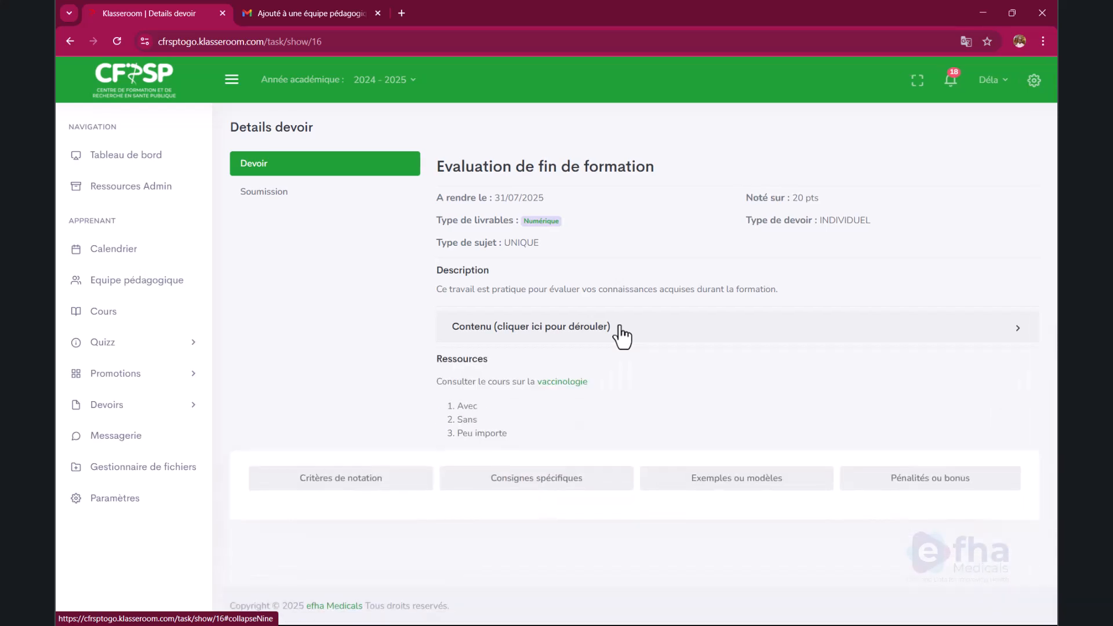
Step: Review the assignment's grading criteria, specific instructions, examples or models, and penalties or bonus sections
left_click(370, 480)
scroll(422, 415, "down", 3)
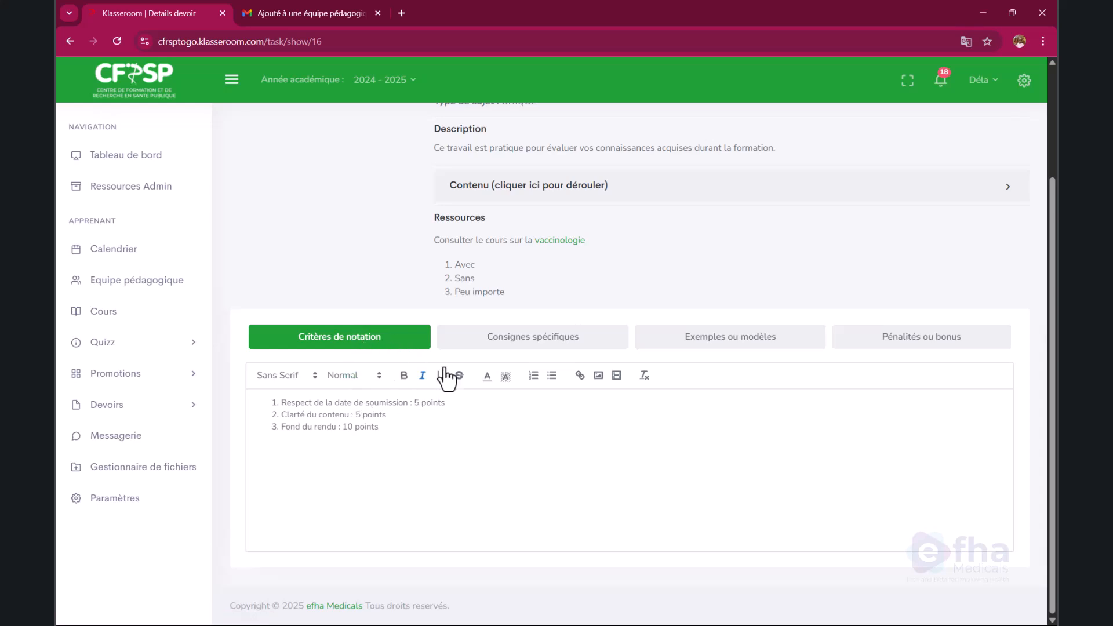
left_click(496, 339)
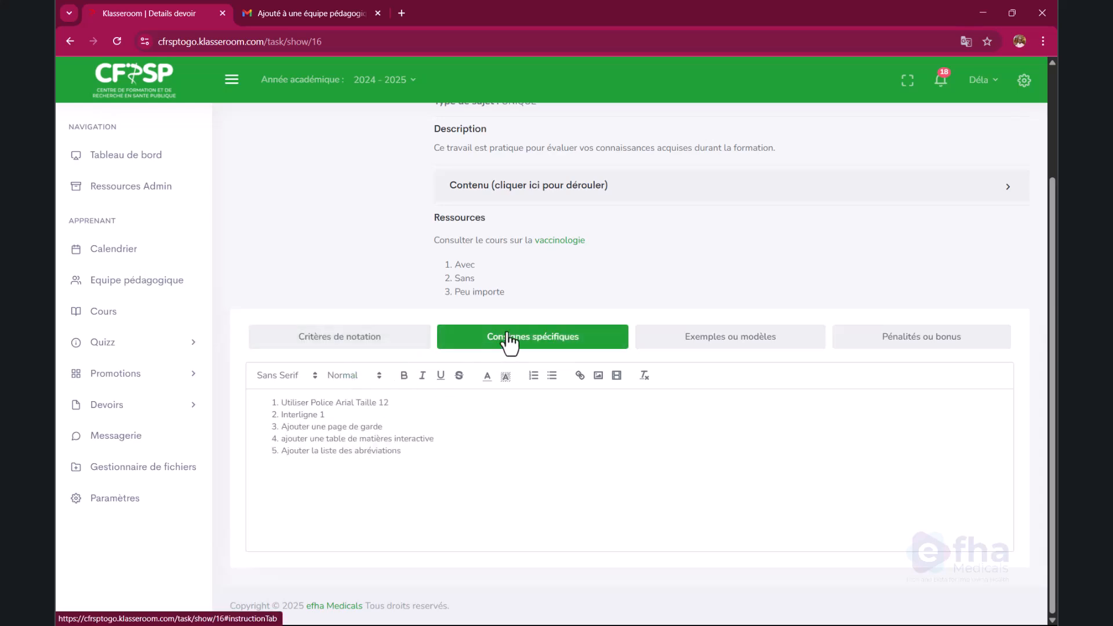
left_click(684, 340)
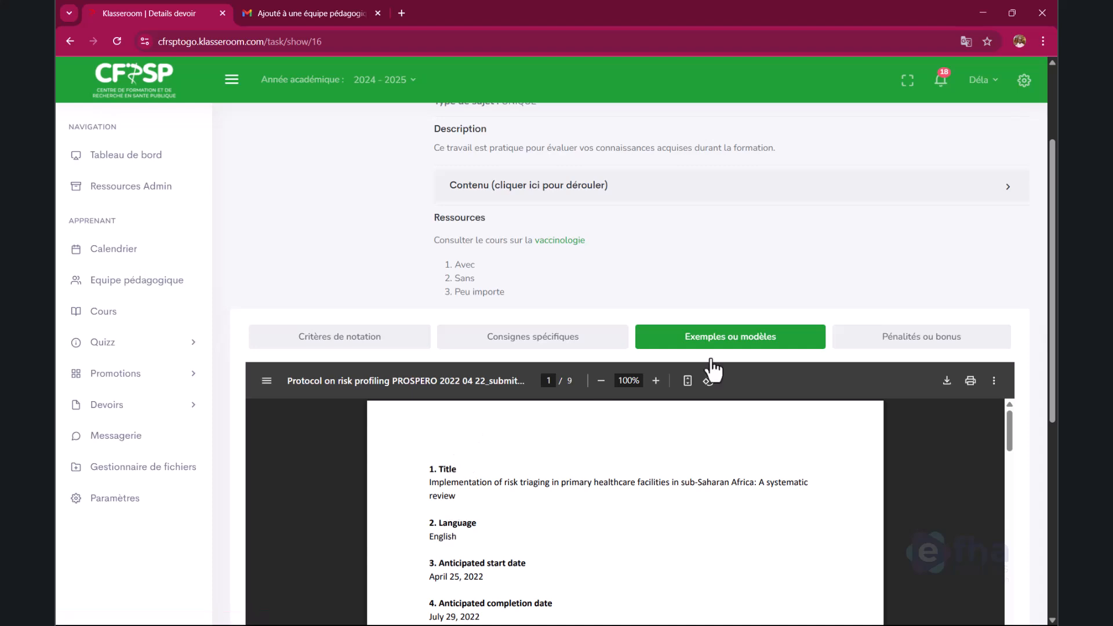
left_click(934, 343)
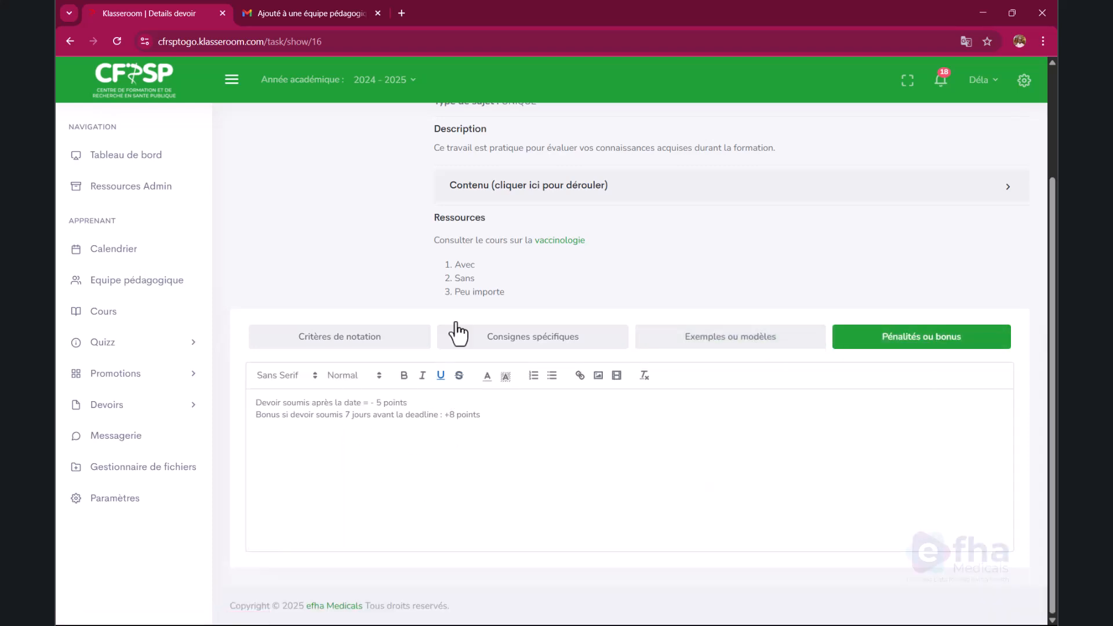
scroll(472, 289, "up", 3)
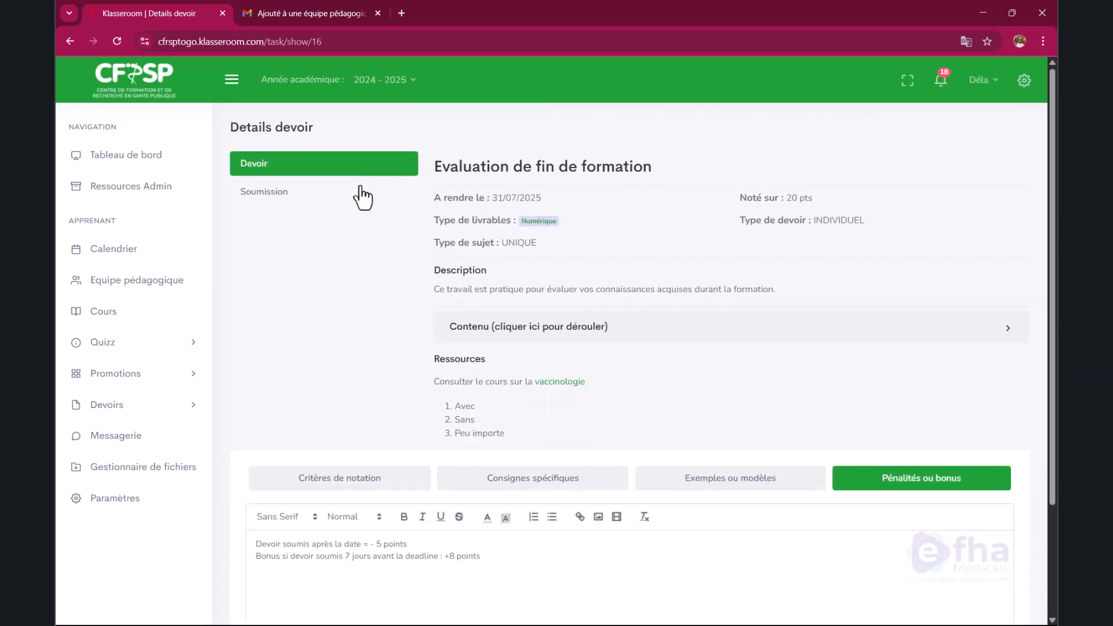
Step: Try to view the details of "Evaluation de groupe" from the full assignment list, and go back to expand the "Devoirs soumis" entry
left_click(139, 413)
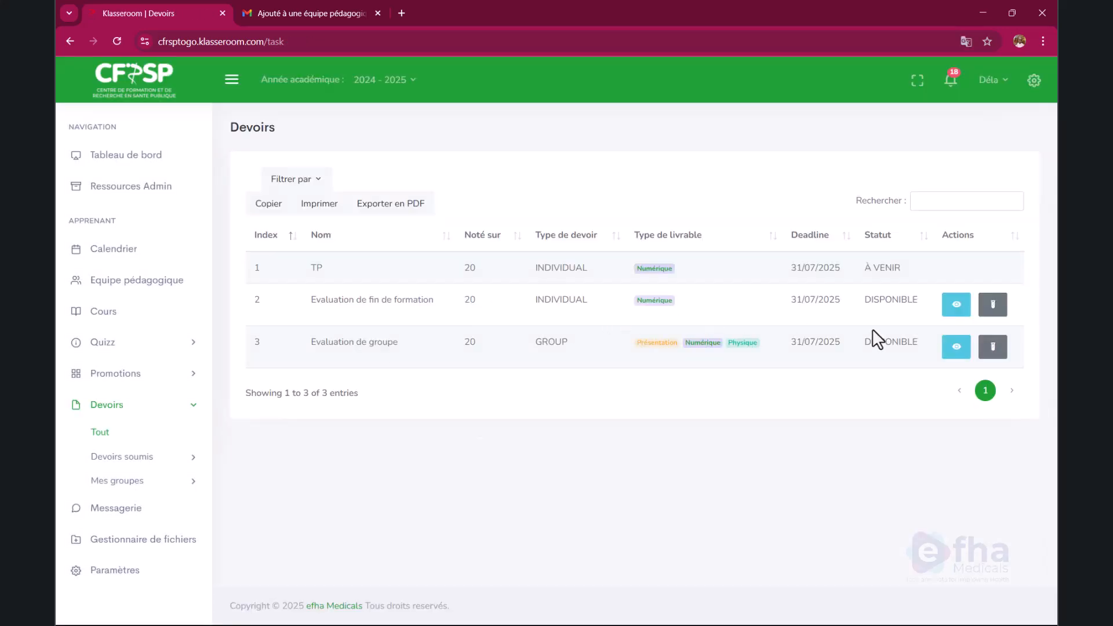
left_click(957, 348)
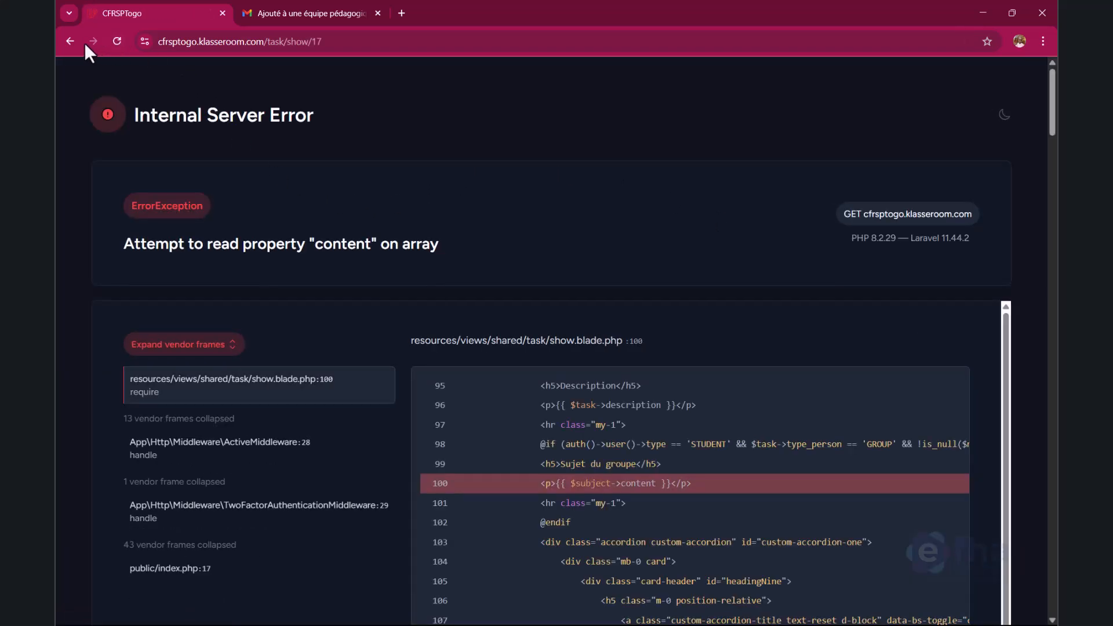
left_click(64, 41)
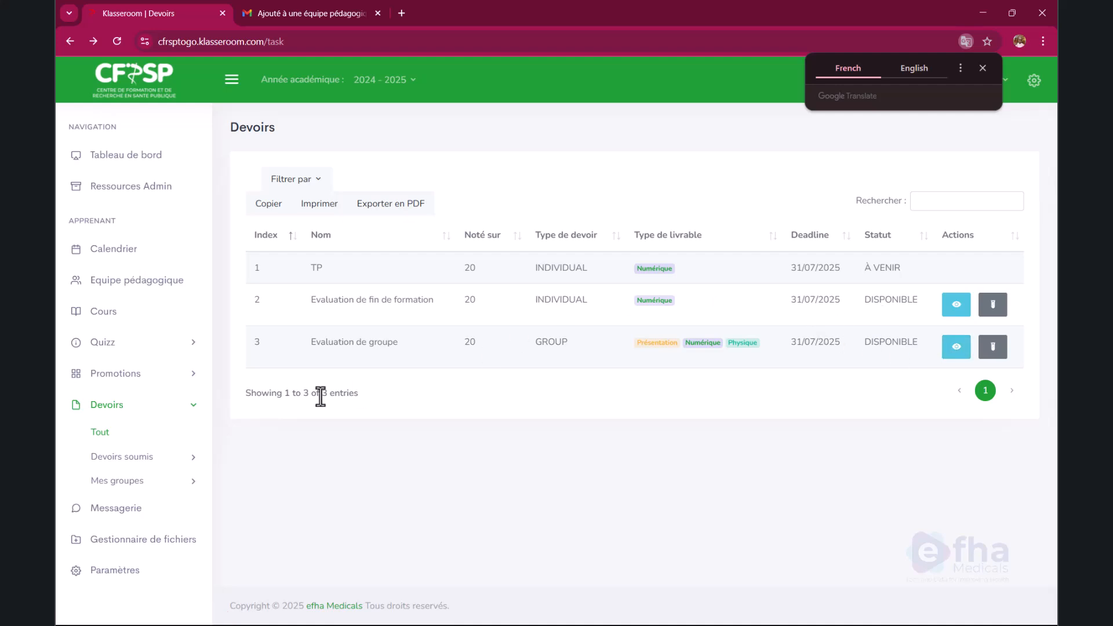
left_click(150, 461)
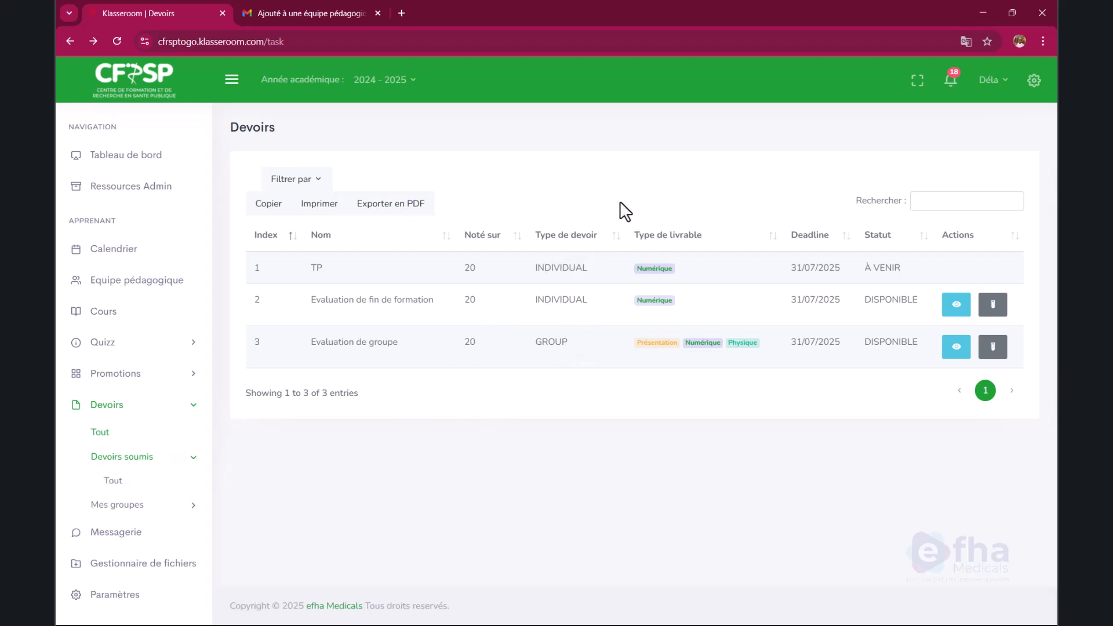
Step: Switch back to the teacher's Klasseroom session in the other Chrome window and start a new assignment
left_click(983, 12)
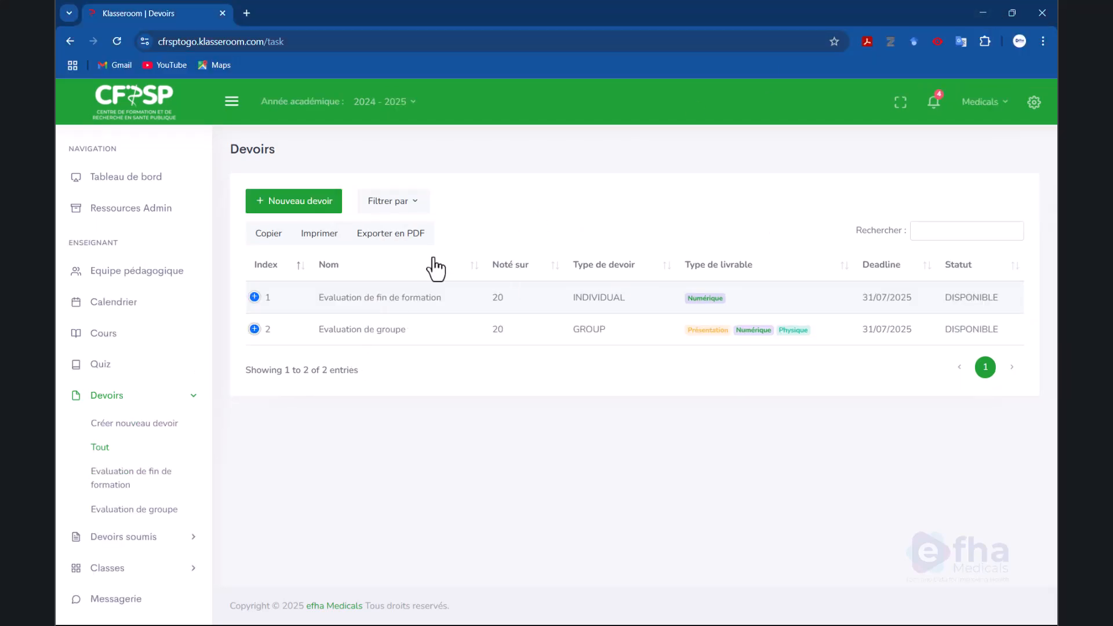
left_click(322, 201)
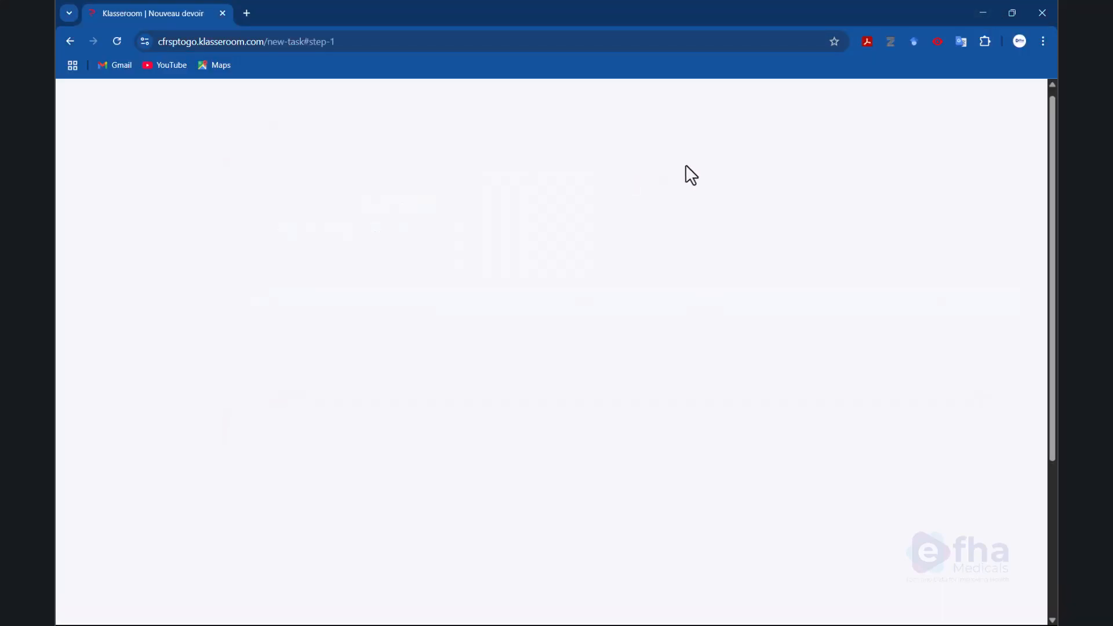